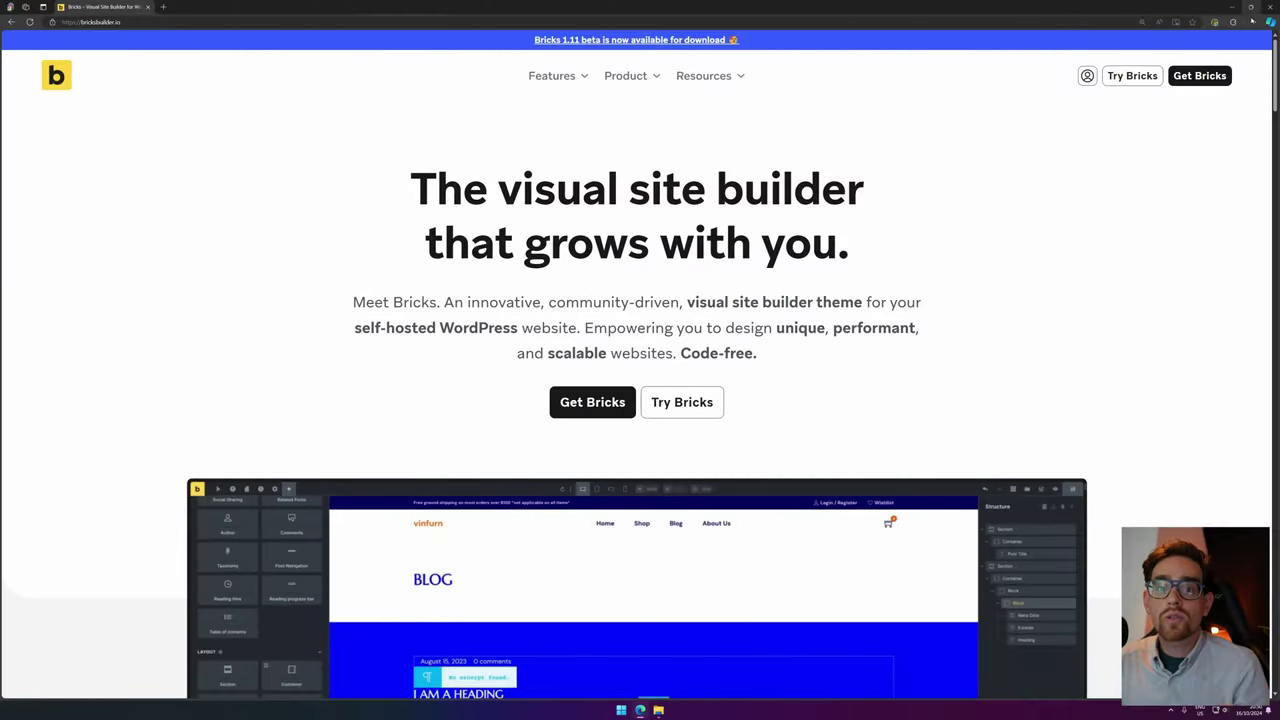
Log in to the Bricks account using the saved credentials from Keeper.
{"action": "left_click", "coordinate": [1087, 76]}
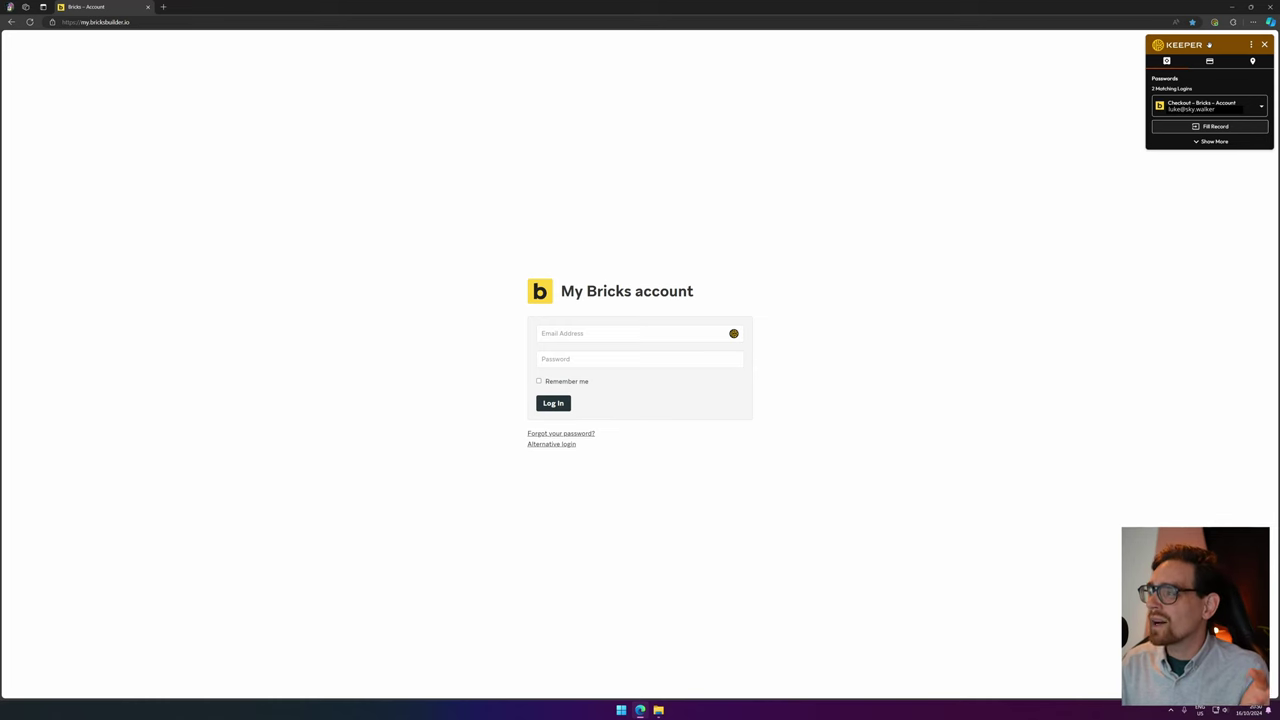
{"action": "left_click", "coordinate": [1190, 126]}
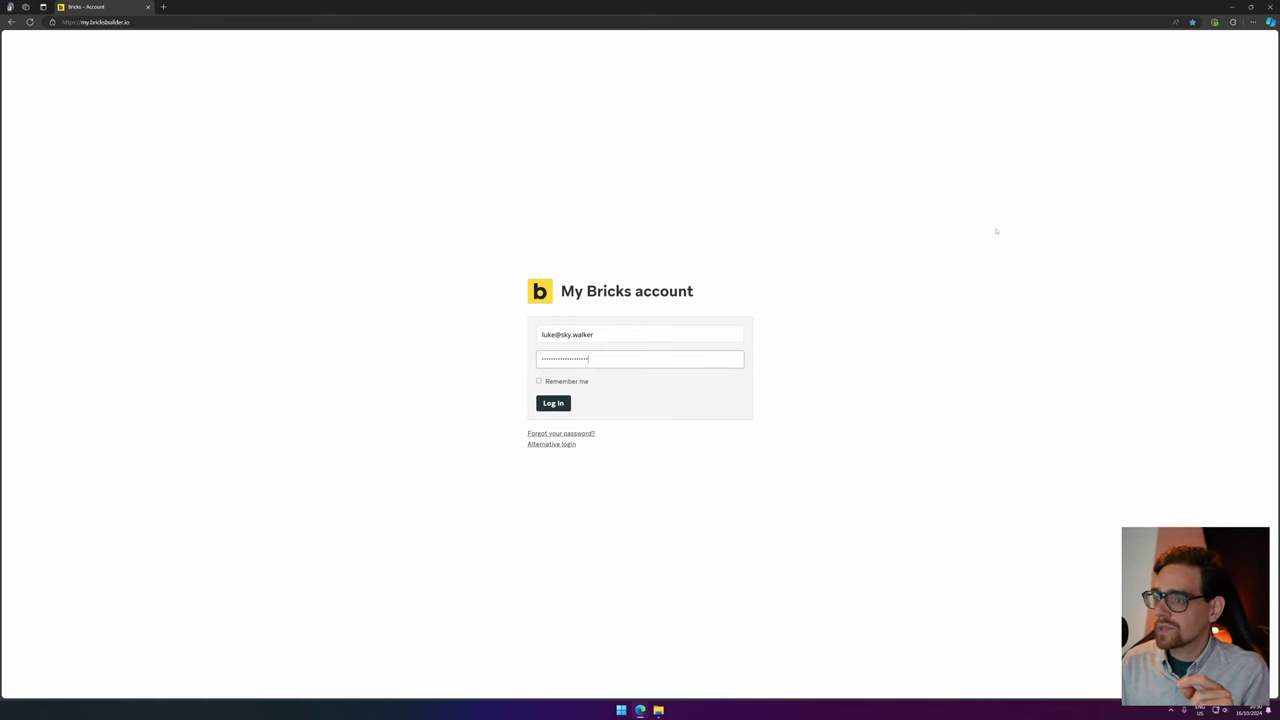
{"action": "left_click", "coordinate": [551, 404]}
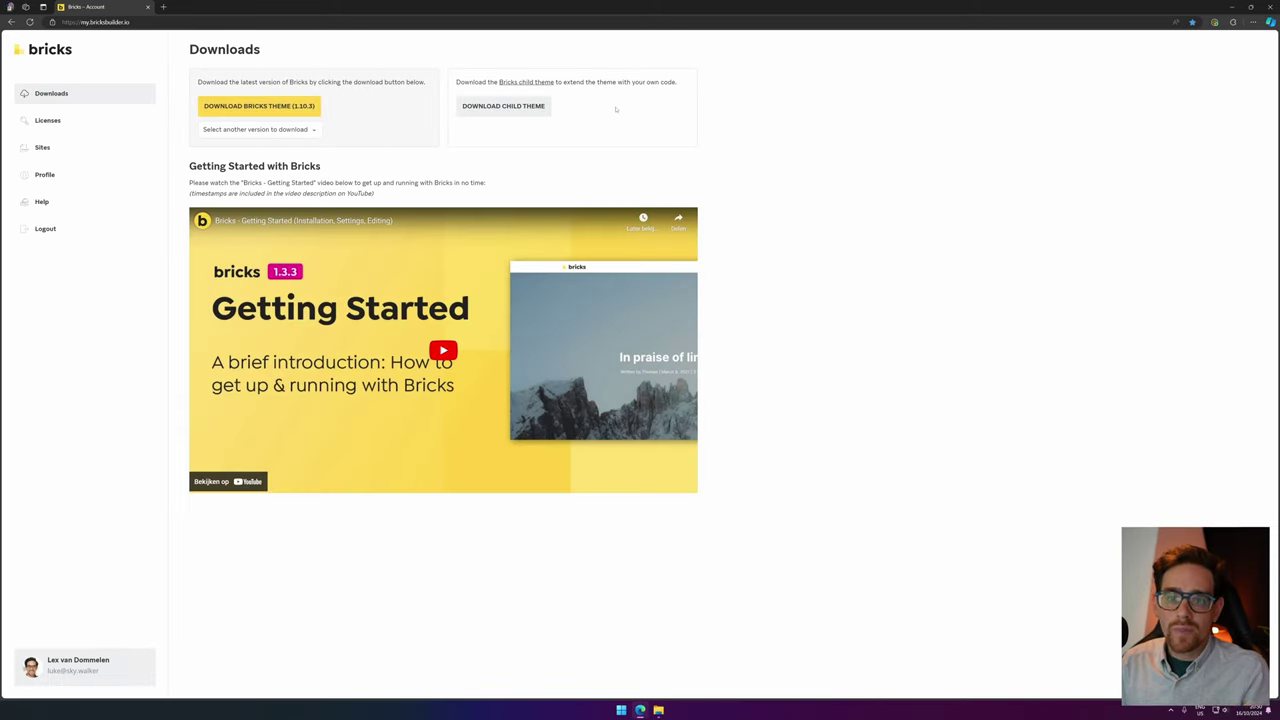
Download the Bricks 1.10.3 theme zip and copy the license key from the Licenses page.
{"action": "left_click", "coordinate": [257, 106]}
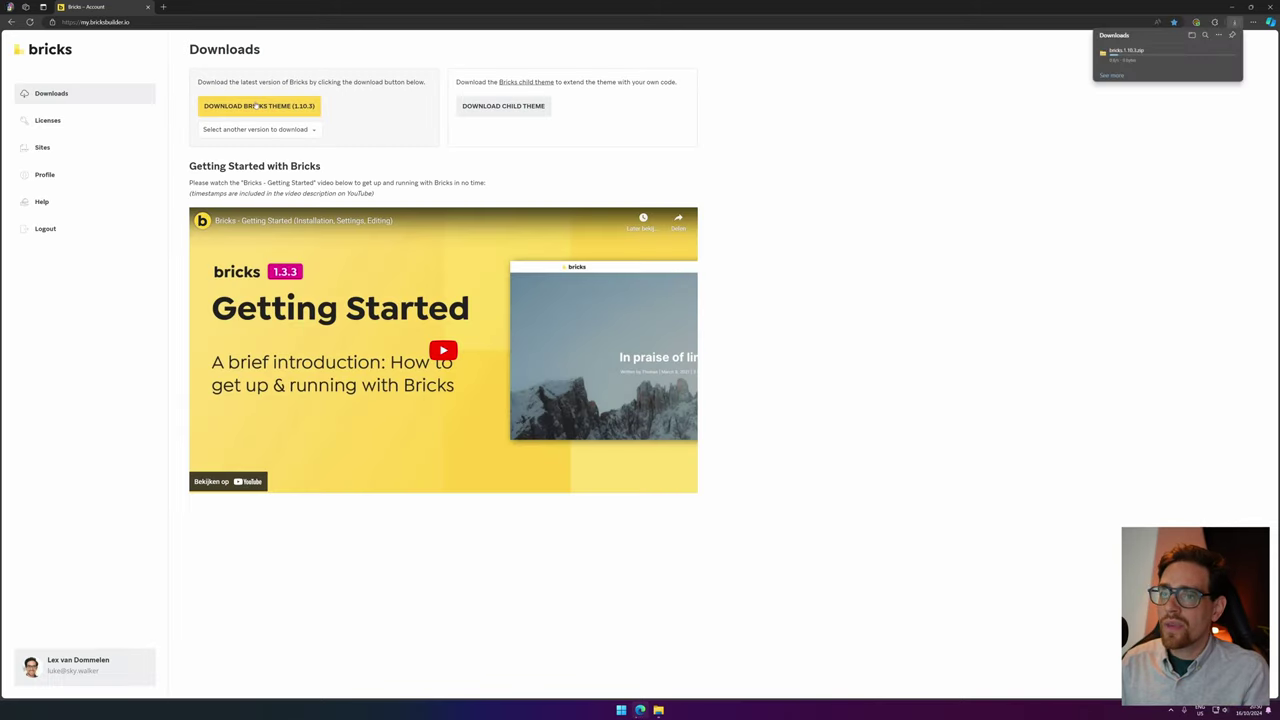
{"action": "left_click", "coordinate": [52, 120]}
{"action": "left_click", "coordinate": [290, 166]}
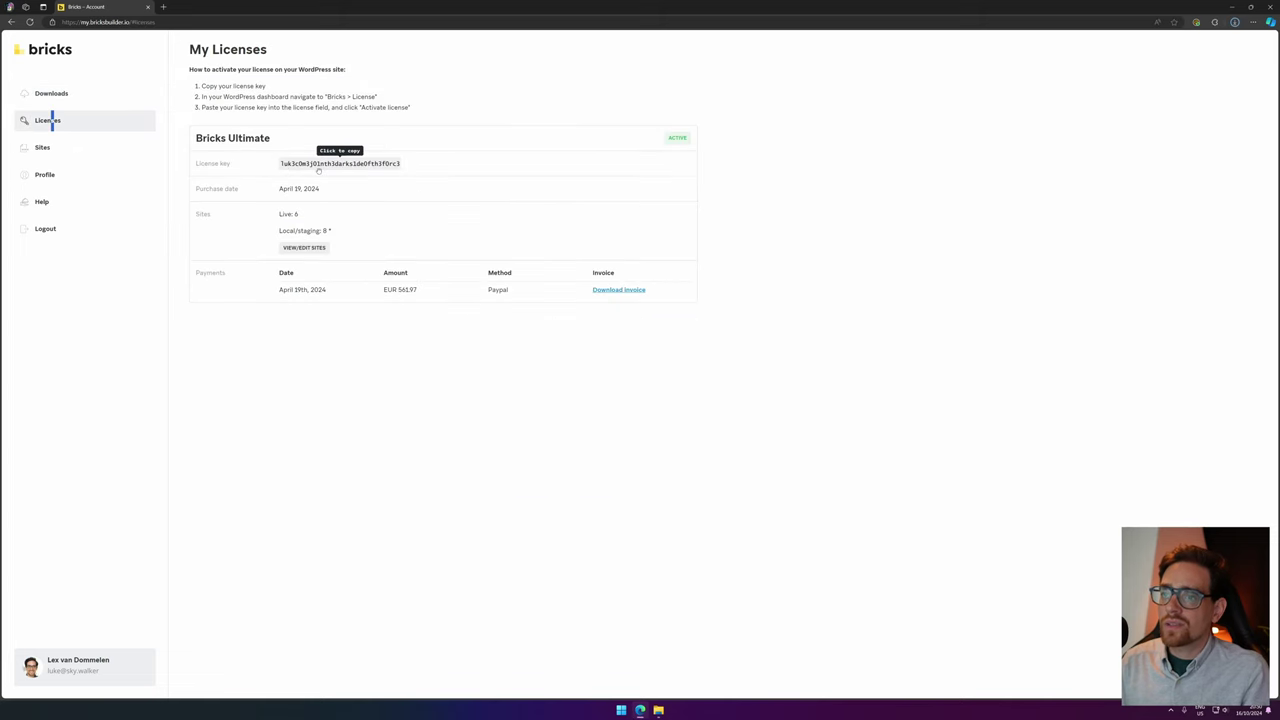
{"action": "left_click", "coordinate": [163, 7]}
Go to the Hostinger website and choose the Premium Web Hosting plan.
{"action": "type", "text": "hostinge"}
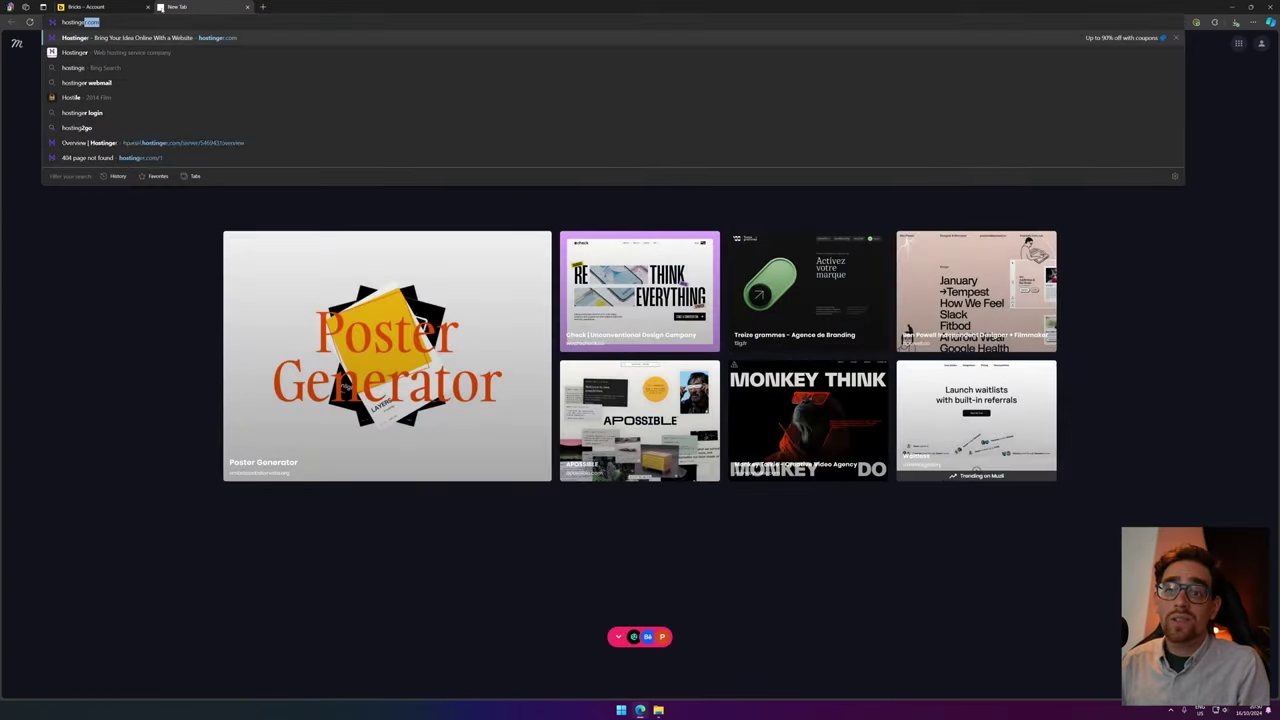
{"action": "key", "text": "Return"}
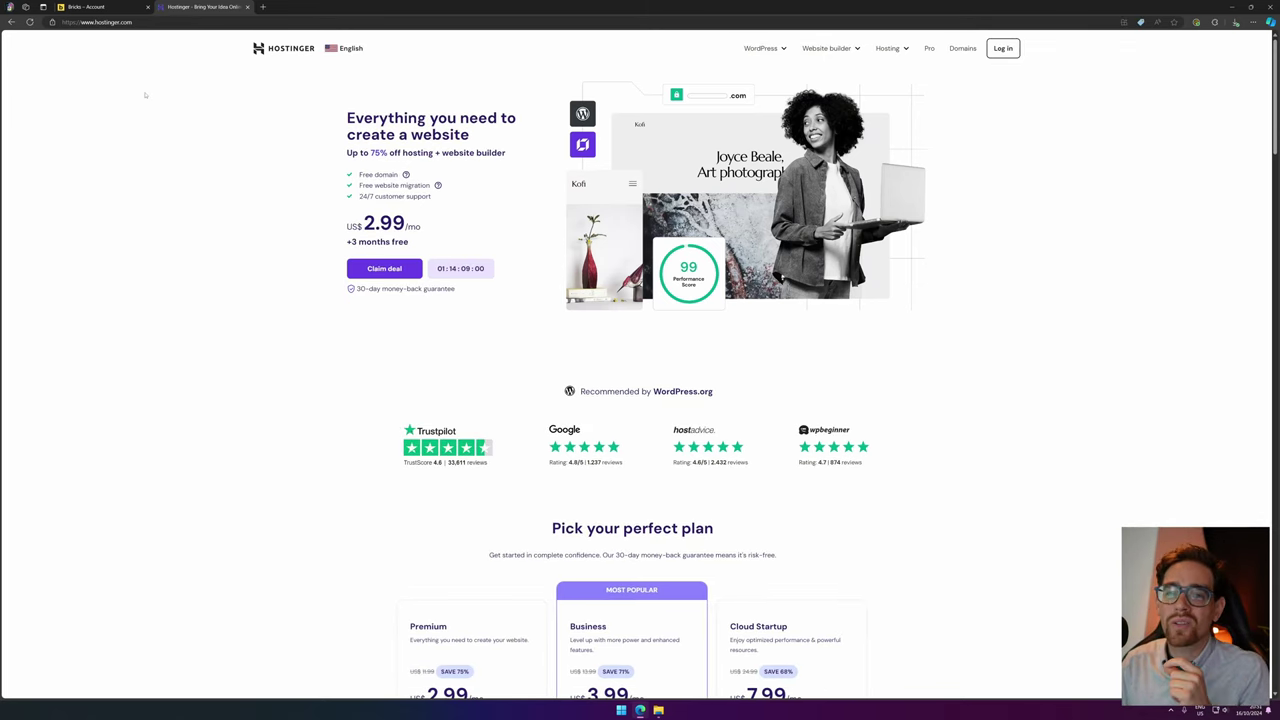
{"action": "scroll", "coordinate": [400, 240], "scroll_direction": "down", "scroll_amount": 5}
{"action": "left_click_drag", "start_coordinate": [408, 240], "coordinate": [485, 241]}
{"action": "left_click", "coordinate": [492, 294]}
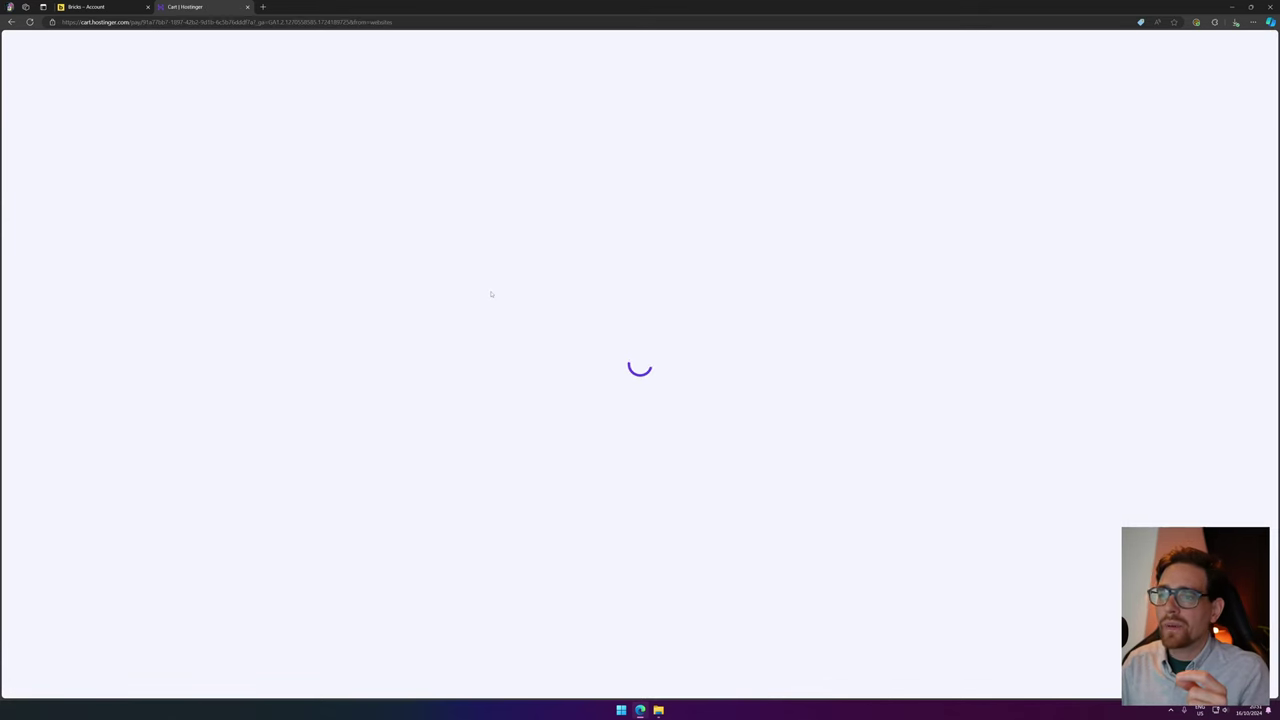
Set the cart's billing period to 12 months, giving a US$ 35.88 subtotal.
{"action": "left_click_drag", "start_coordinate": [637, 215], "coordinate": [702, 216]}
{"action": "left_click", "coordinate": [470, 220]}
{"action": "left_click", "coordinate": [446, 256]}
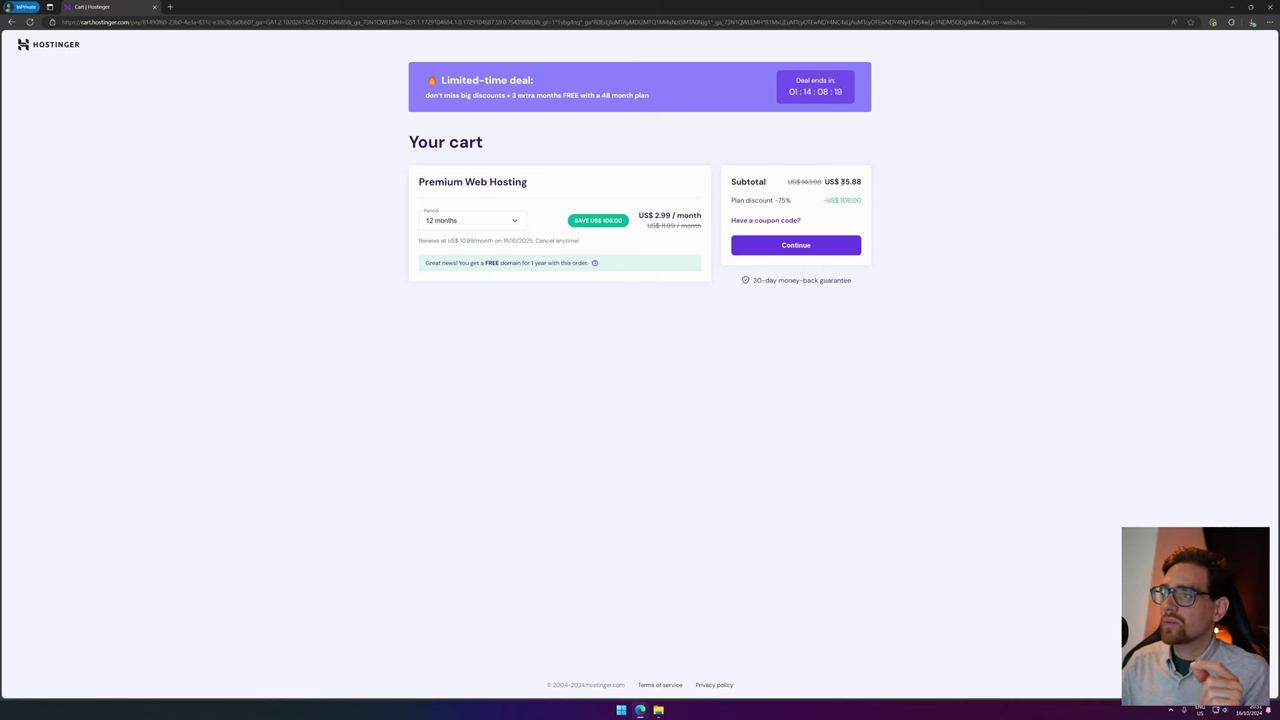
{"action": "double_click", "coordinate": [850, 181]}
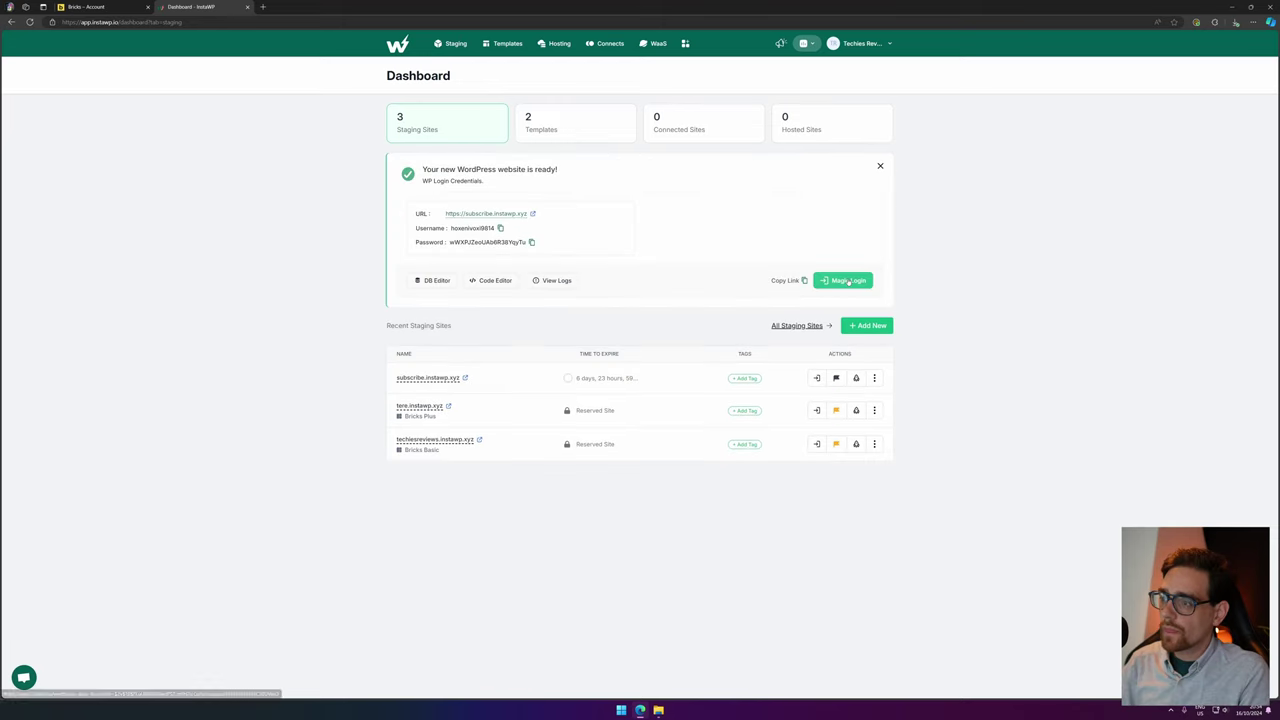
Use Magic Login to open the subscribe.instawp.xyz staging site's WordPress admin.
{"action": "left_click", "coordinate": [845, 280]}
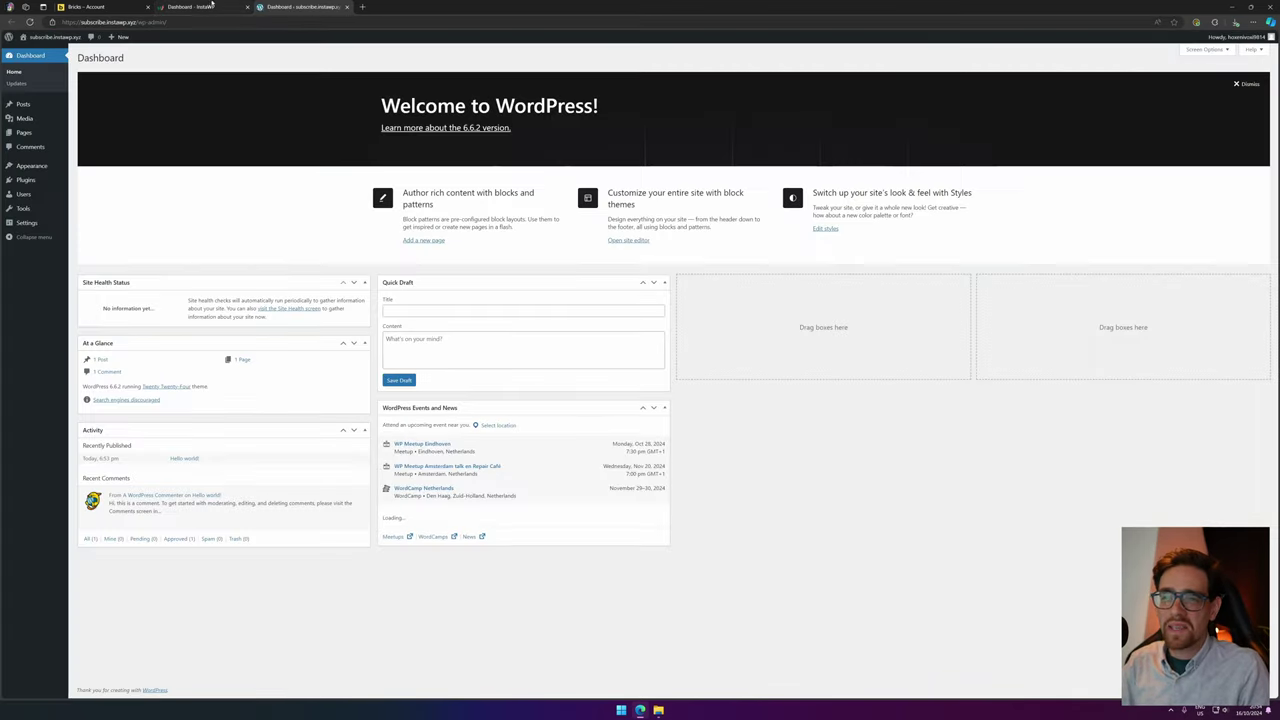
Upload bricks.1.10.3.zip under Appearance > Themes, install it and activate the Bricks theme.
{"action": "middle_click", "coordinate": [212, 6]}
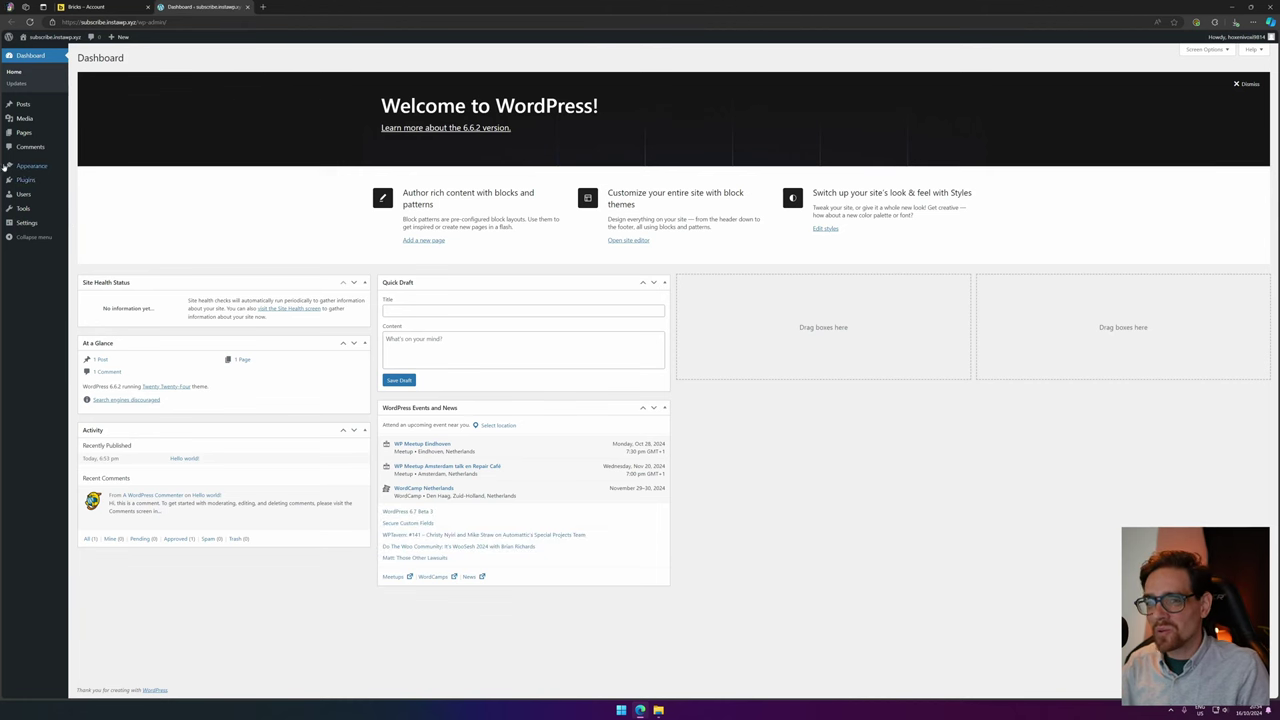
{"action": "mouse_move", "coordinate": [37, 171]}
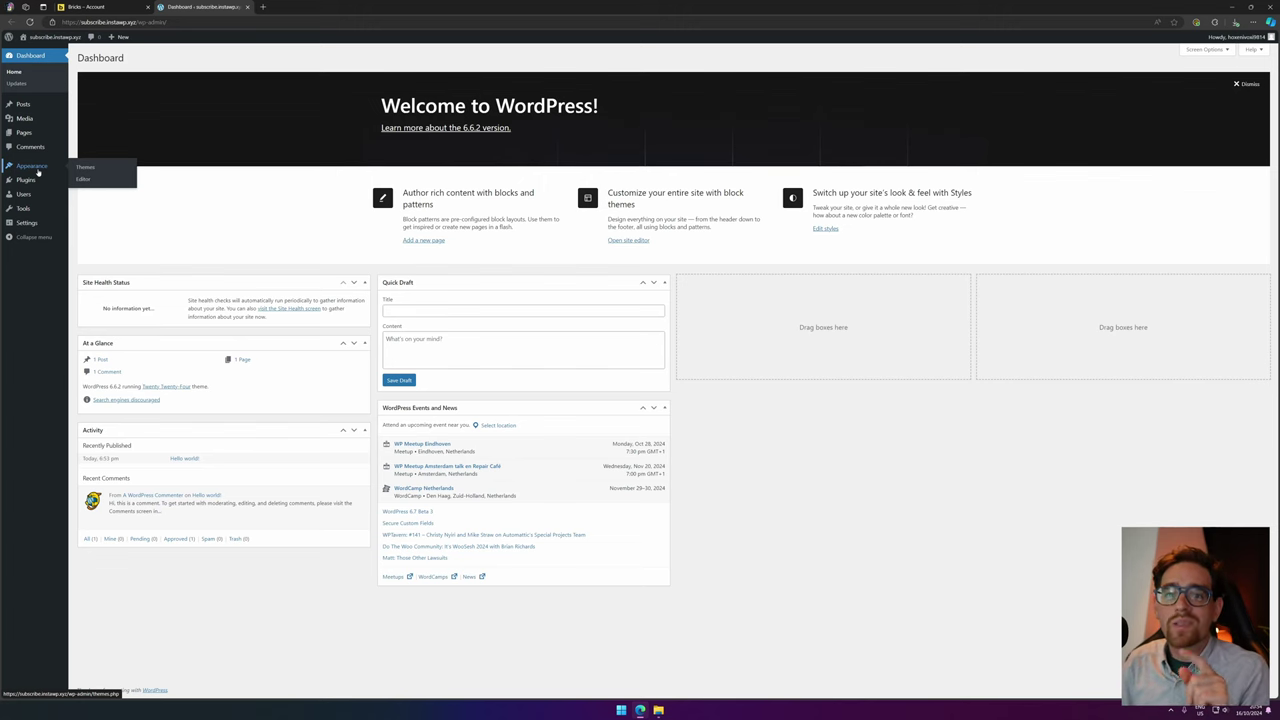
{"action": "left_click", "coordinate": [105, 174]}
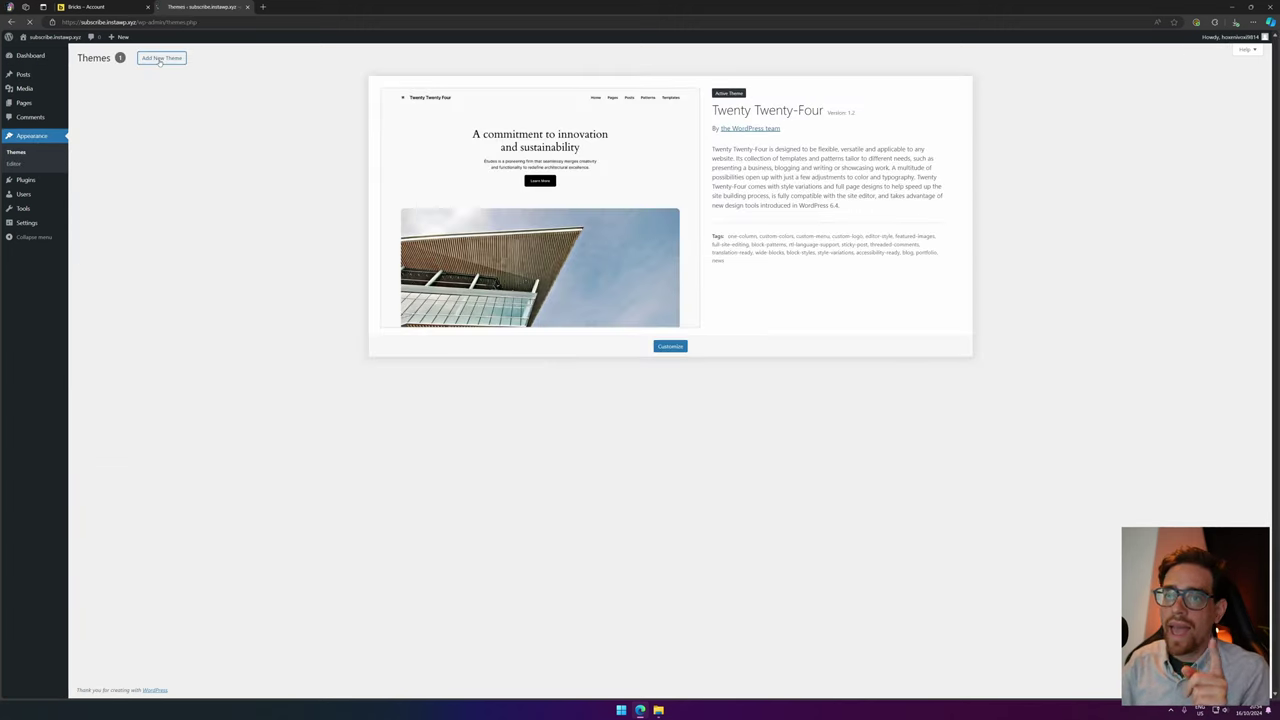
{"action": "left_click", "coordinate": [156, 57]}
{"action": "left_click", "coordinate": [157, 59]}
{"action": "left_click", "coordinate": [616, 132]}
{"action": "left_click", "coordinate": [121, 115]}
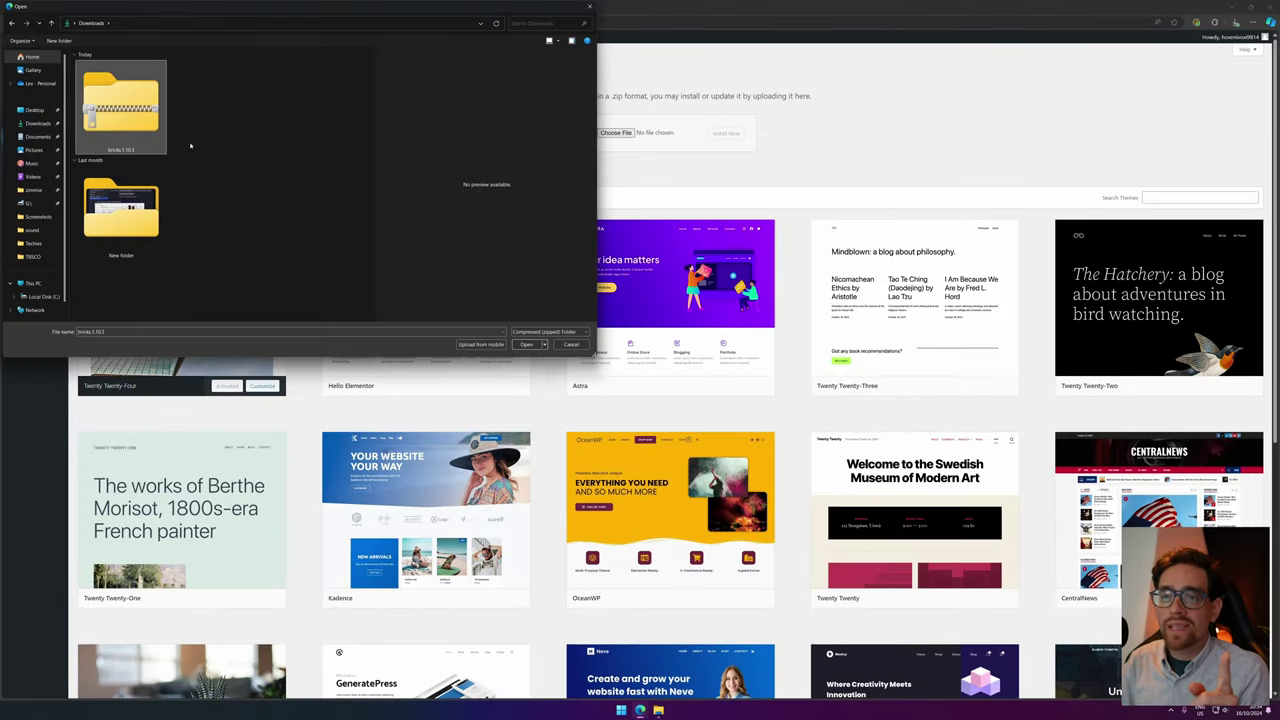
{"action": "left_click", "coordinate": [526, 344]}
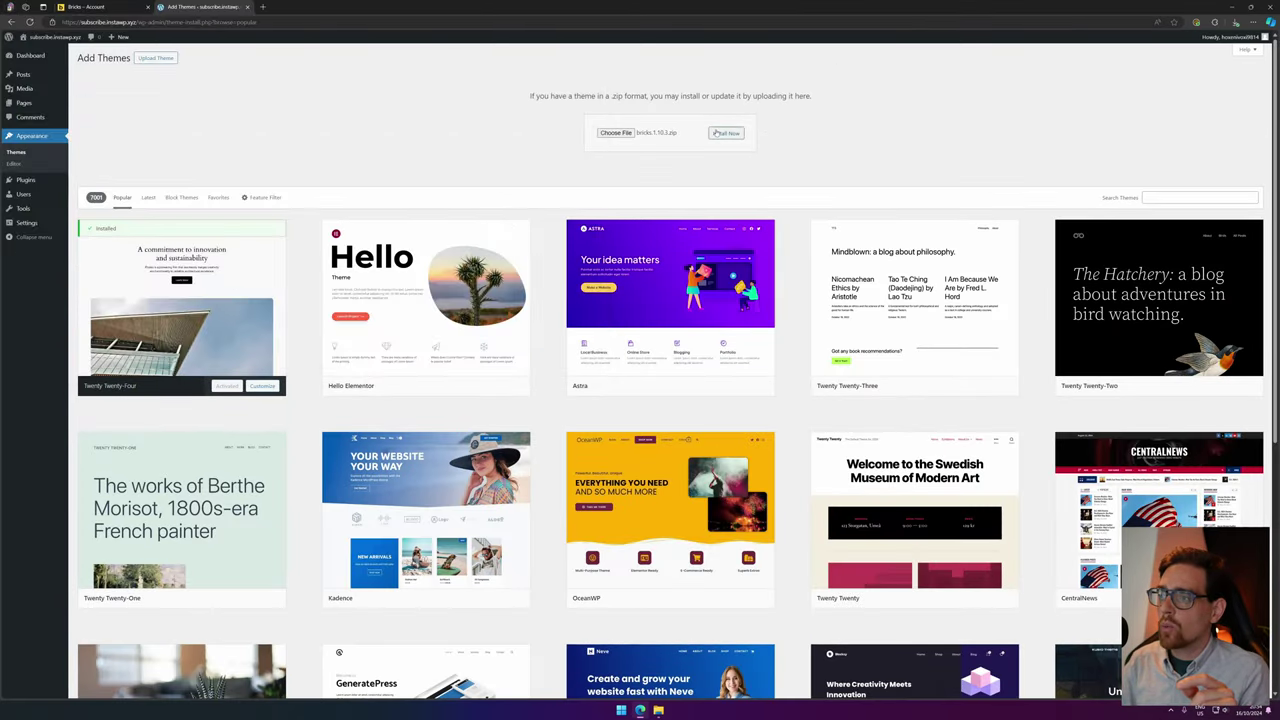
{"action": "left_click", "coordinate": [716, 133]}
{"action": "key", "text": "ctrl+plus"}
{"action": "key", "text": "ctrl+plus"}
{"action": "key", "text": "ctrl+plus"}
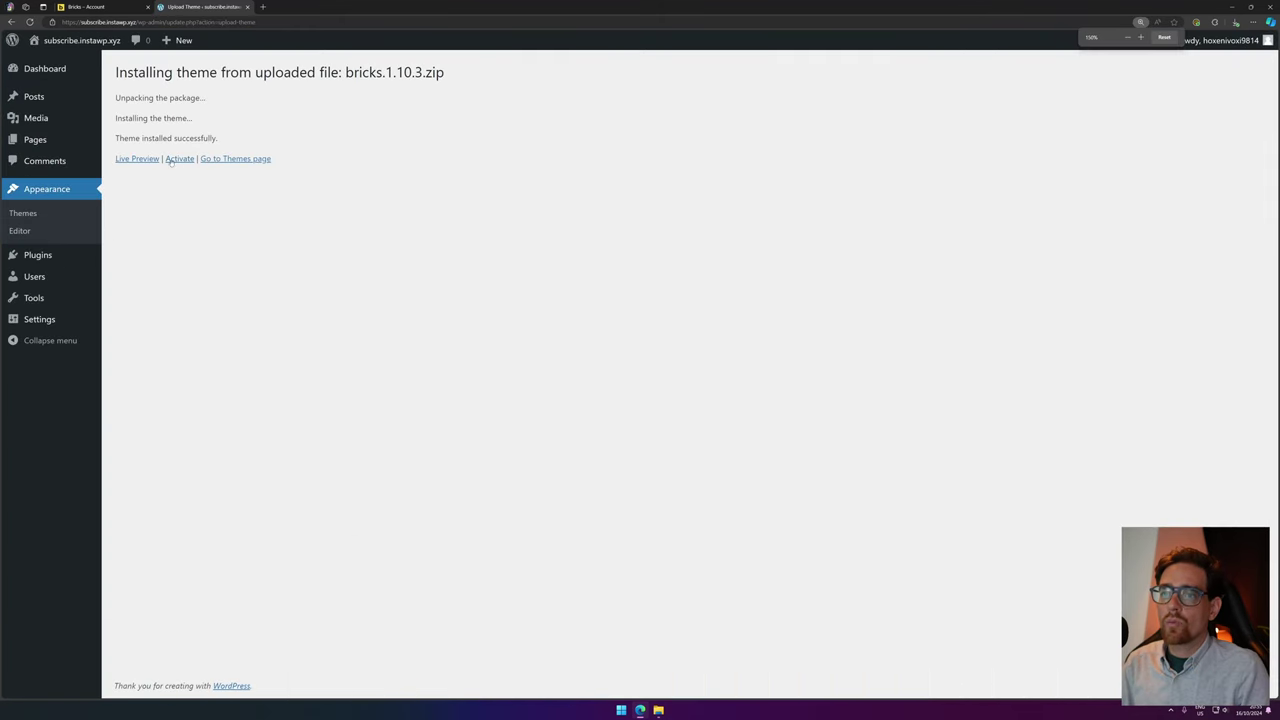
{"action": "left_click", "coordinate": [176, 159]}
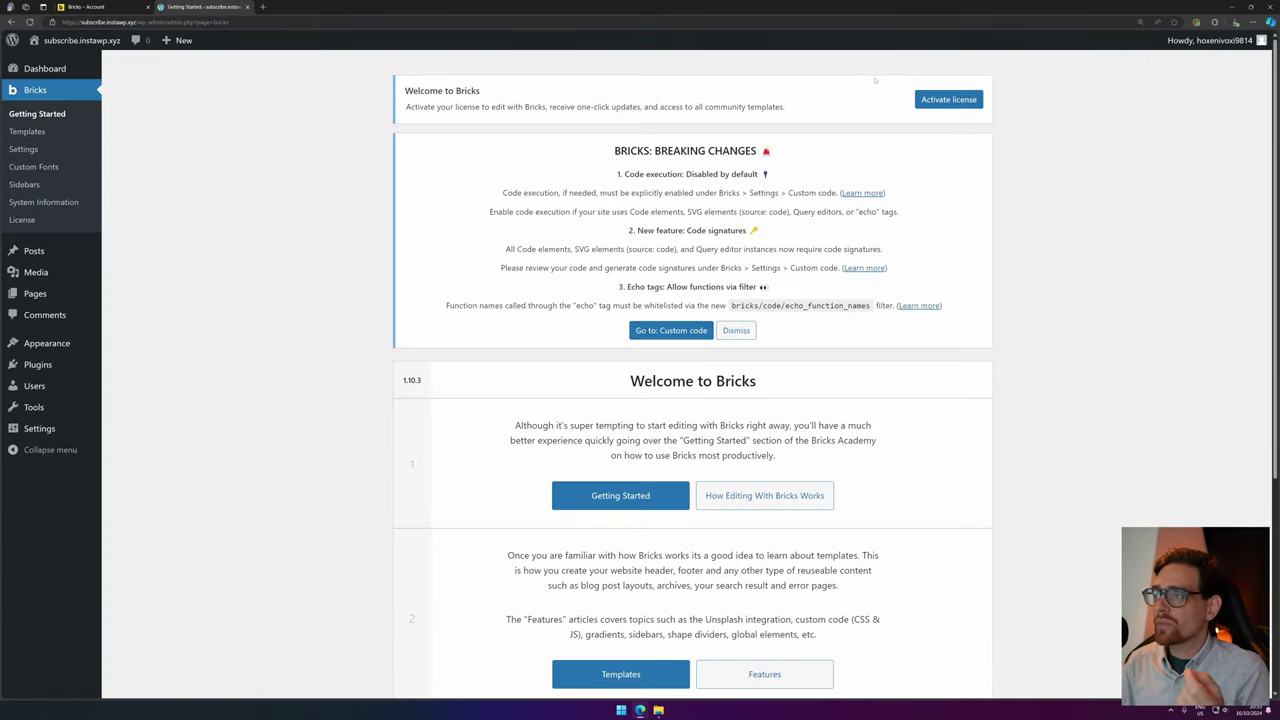
Paste the copied key on the Bricks License page and activate it, showing Status: active.
{"action": "left_click", "coordinate": [960, 100]}
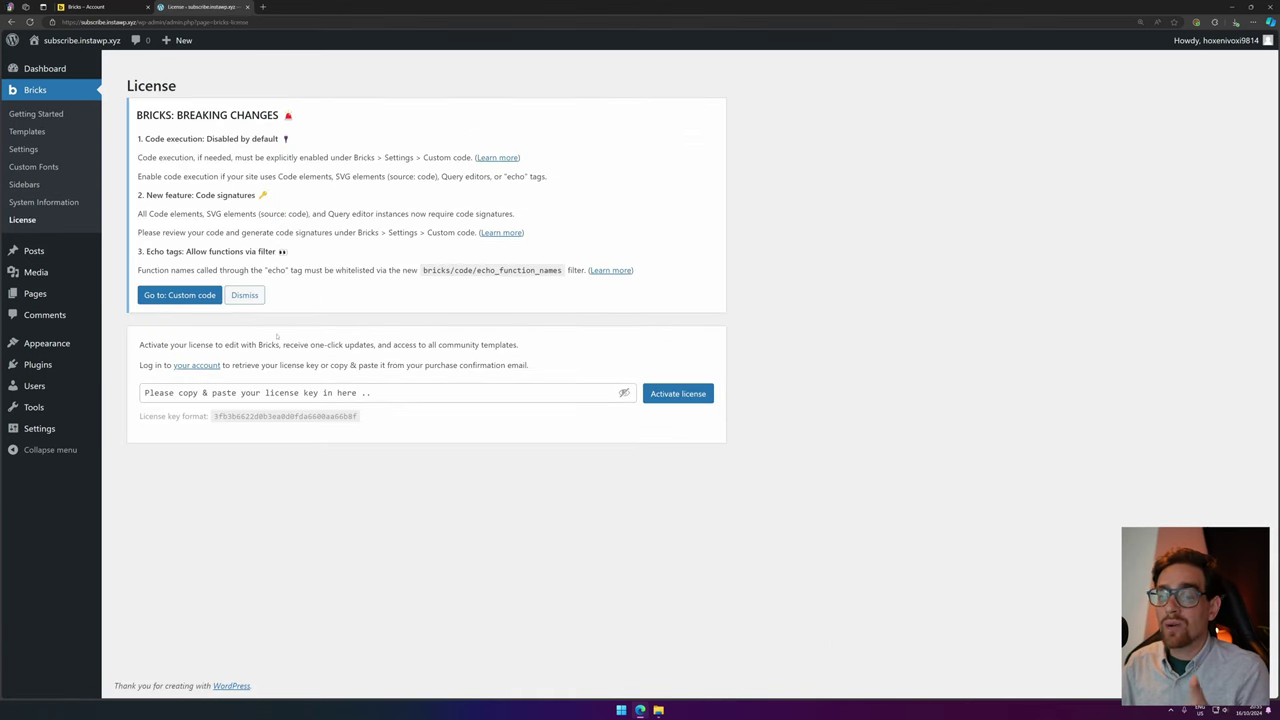
{"action": "left_click", "coordinate": [612, 393]}
{"action": "key", "text": "ctrl+v"}
{"action": "left_click", "coordinate": [676, 399]}
{"action": "triple_click", "coordinate": [163, 395]}
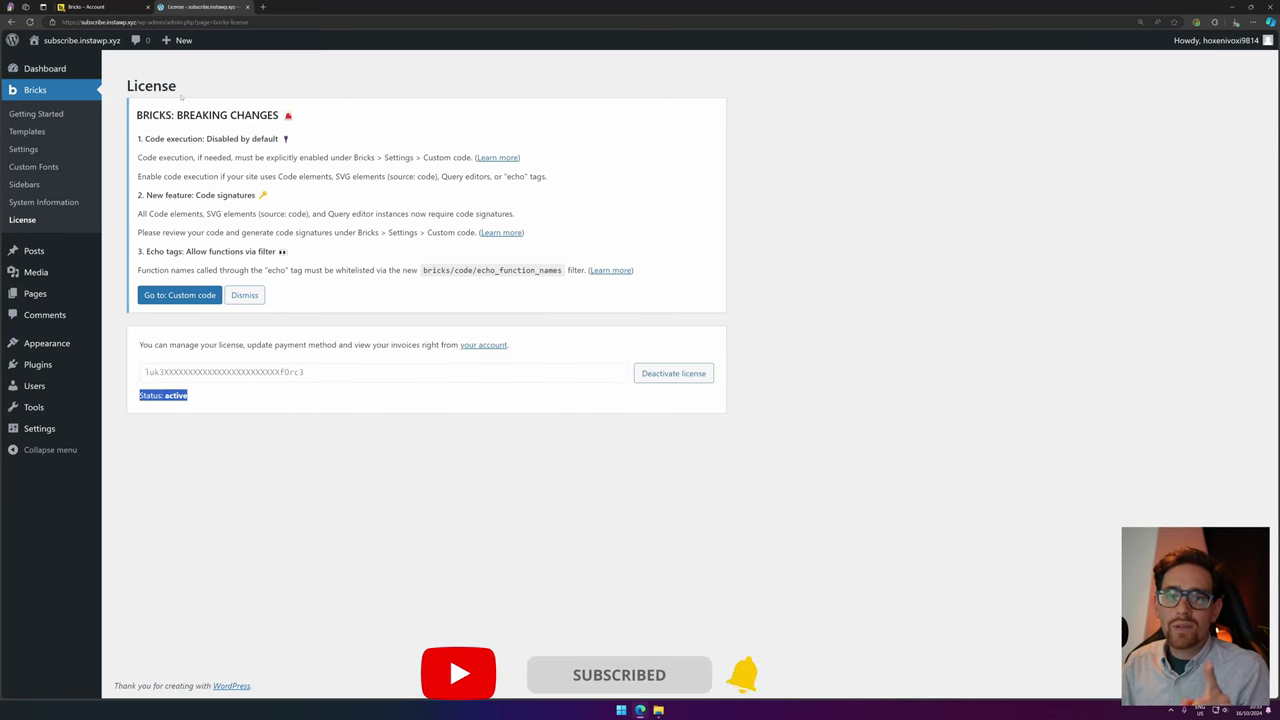
In Bricks Custom code settings, enable code execution for the Administrator role and save.
{"action": "left_click", "coordinate": [162, 296]}
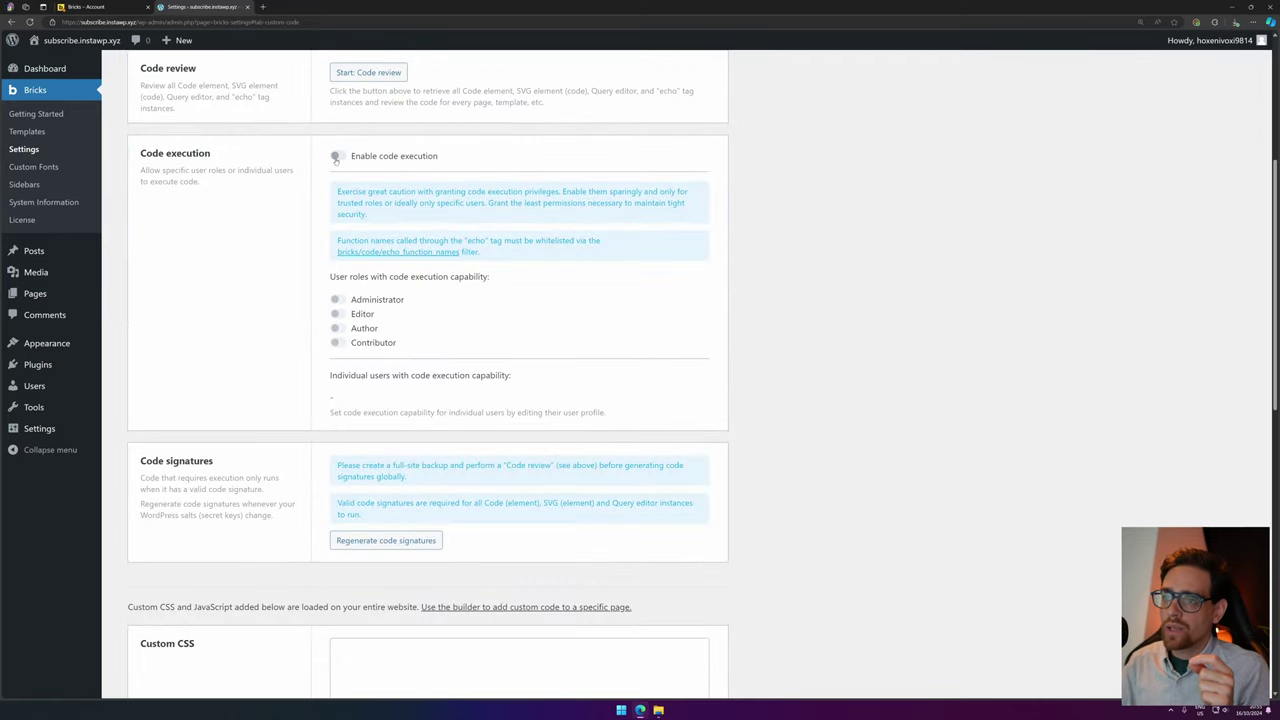
{"action": "left_click", "coordinate": [336, 157]}
{"action": "left_click", "coordinate": [335, 300]}
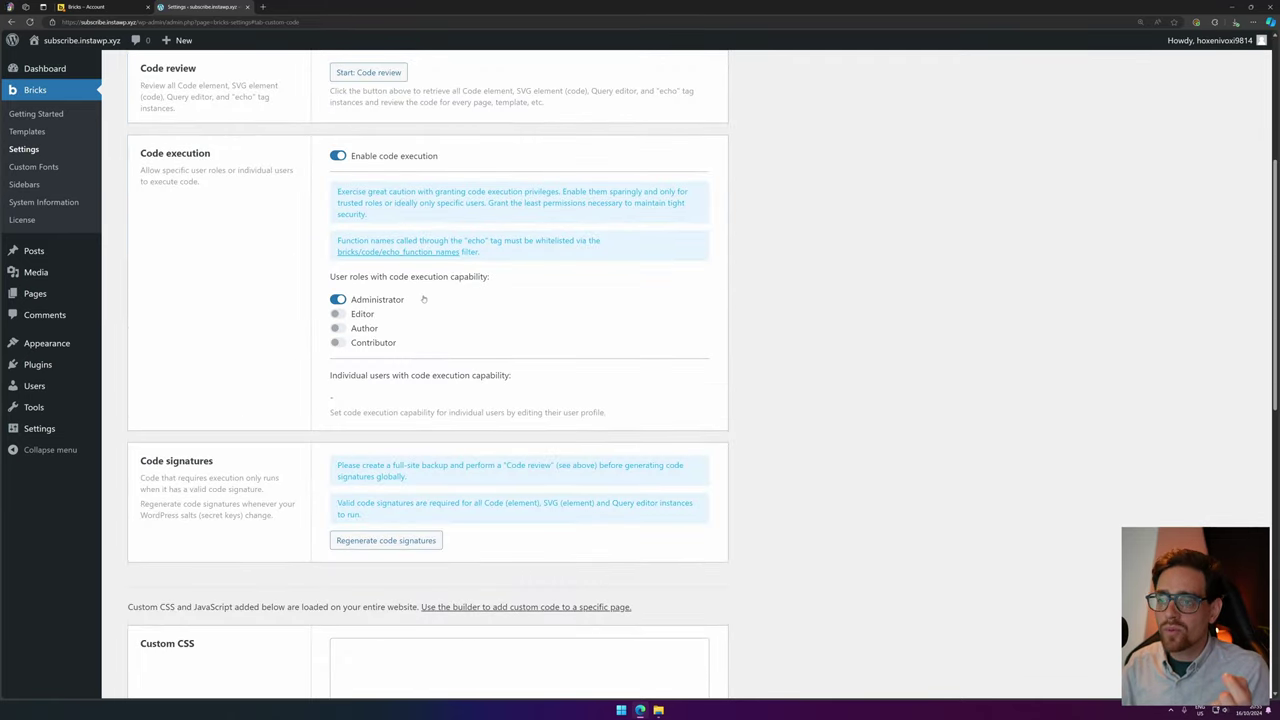
{"action": "scroll", "coordinate": [585, 331], "scroll_direction": "down", "scroll_amount": 2}
{"action": "scroll", "coordinate": [585, 331], "scroll_direction": "up", "scroll_amount": 2}
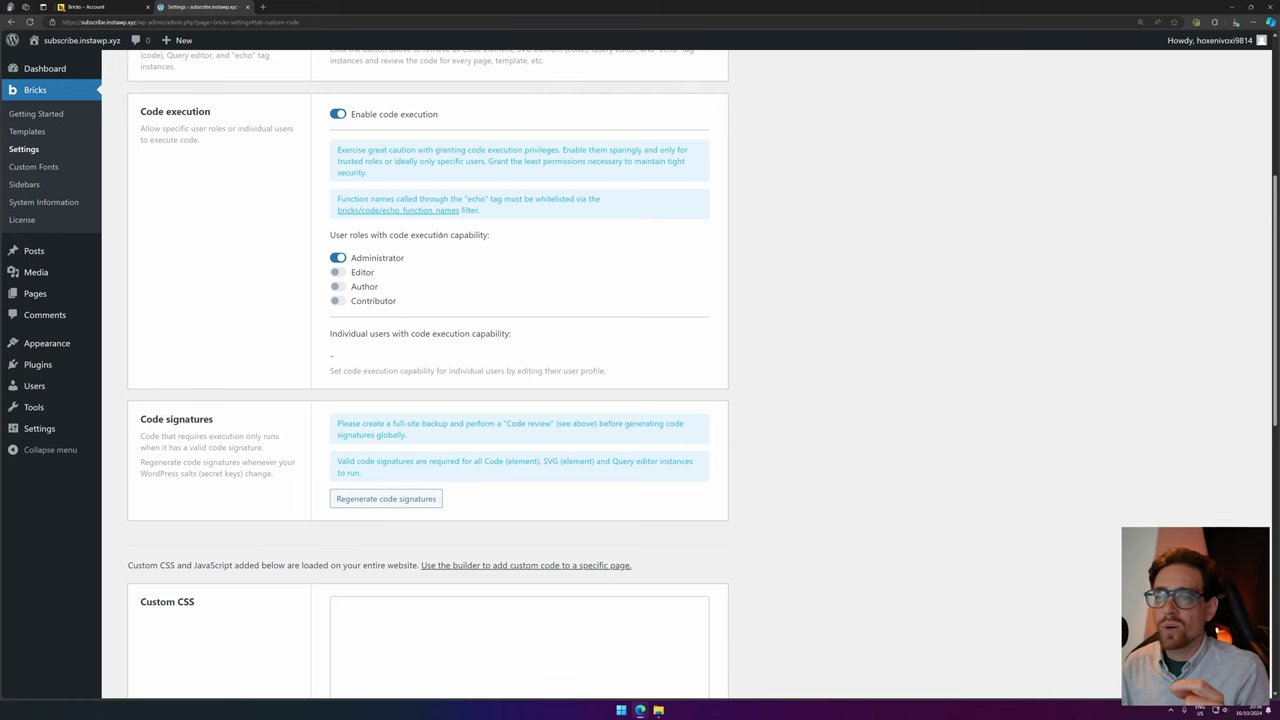
{"action": "scroll", "coordinate": [163, 613], "scroll_direction": "down", "scroll_amount": 10}
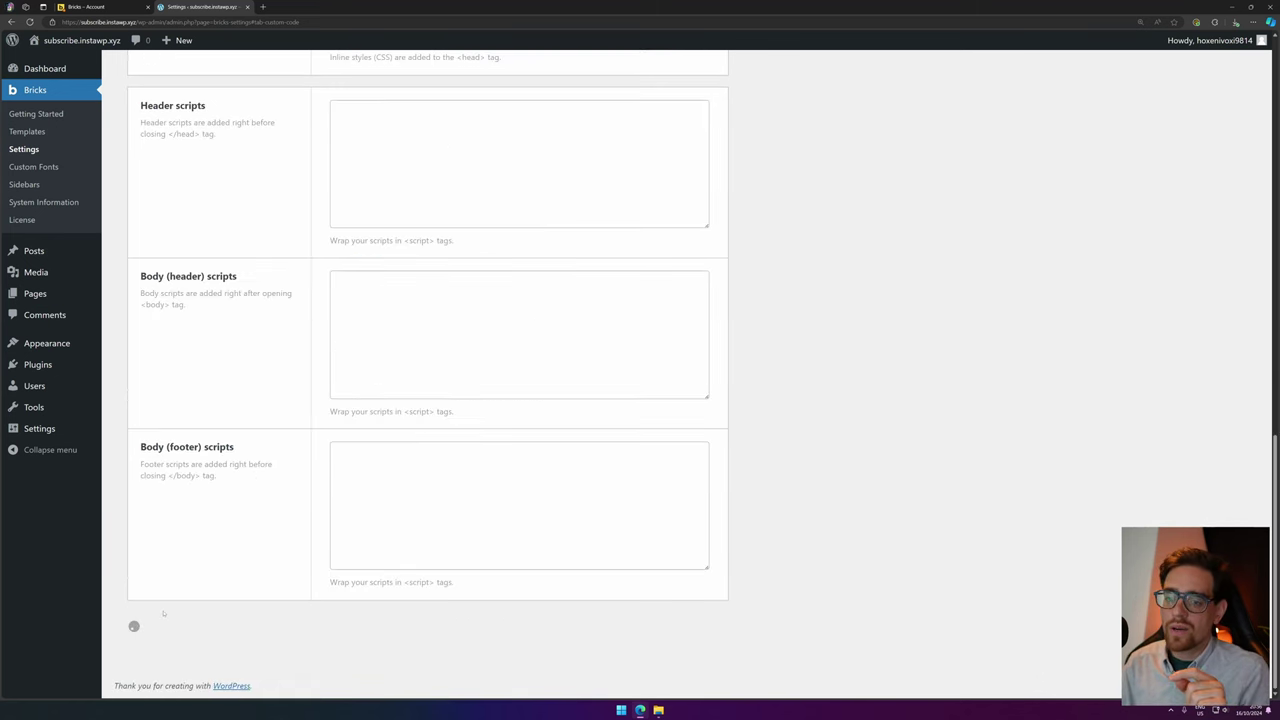
{"action": "scroll", "coordinate": [294, 449], "scroll_direction": "up", "scroll_amount": 10}
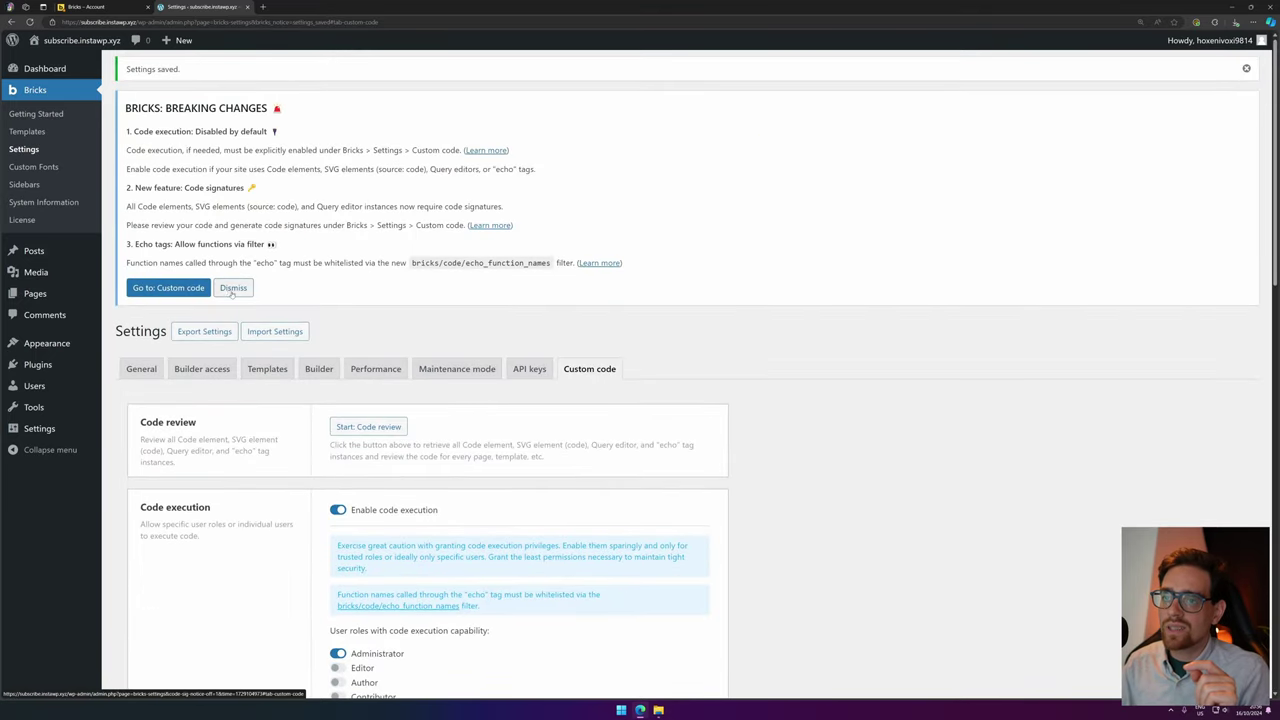
Dismiss the breaking-changes notice, then in General settings enable post editing and Administrator SVG uploads.
{"action": "left_click", "coordinate": [231, 289]}
{"action": "scroll", "coordinate": [219, 223], "scroll_direction": "up", "scroll_amount": 2}
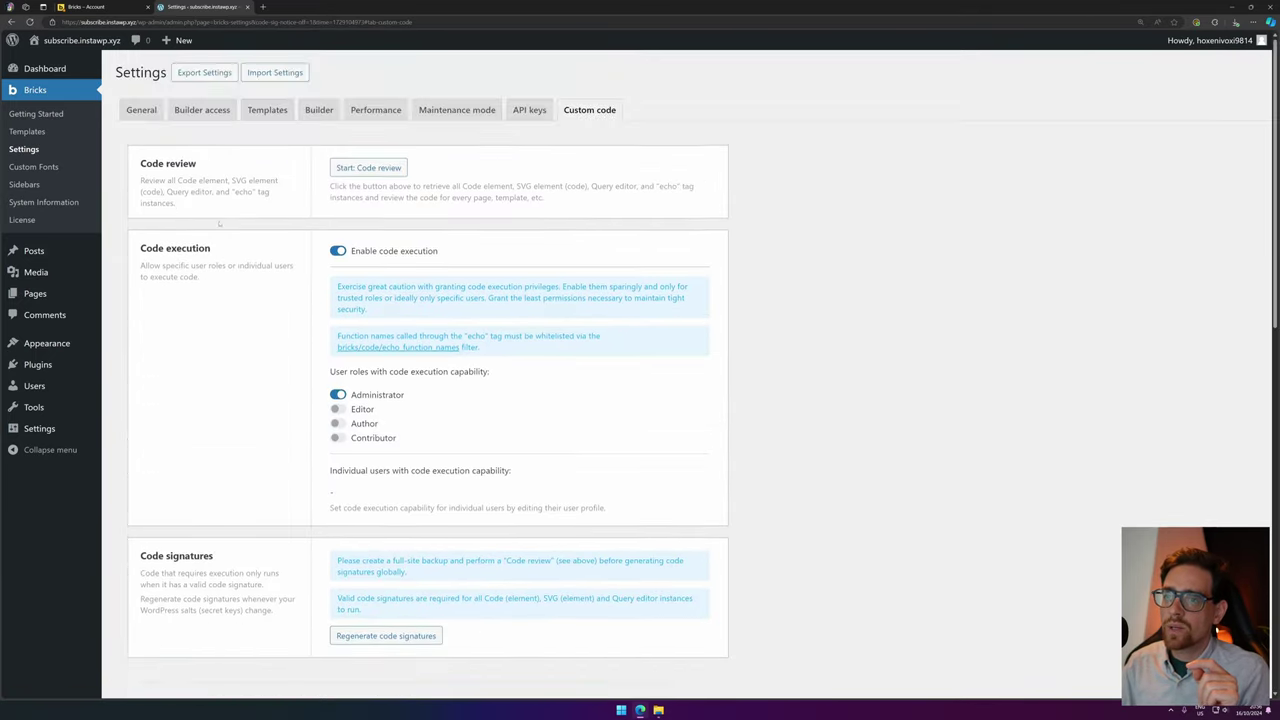
{"action": "left_click", "coordinate": [148, 112]}
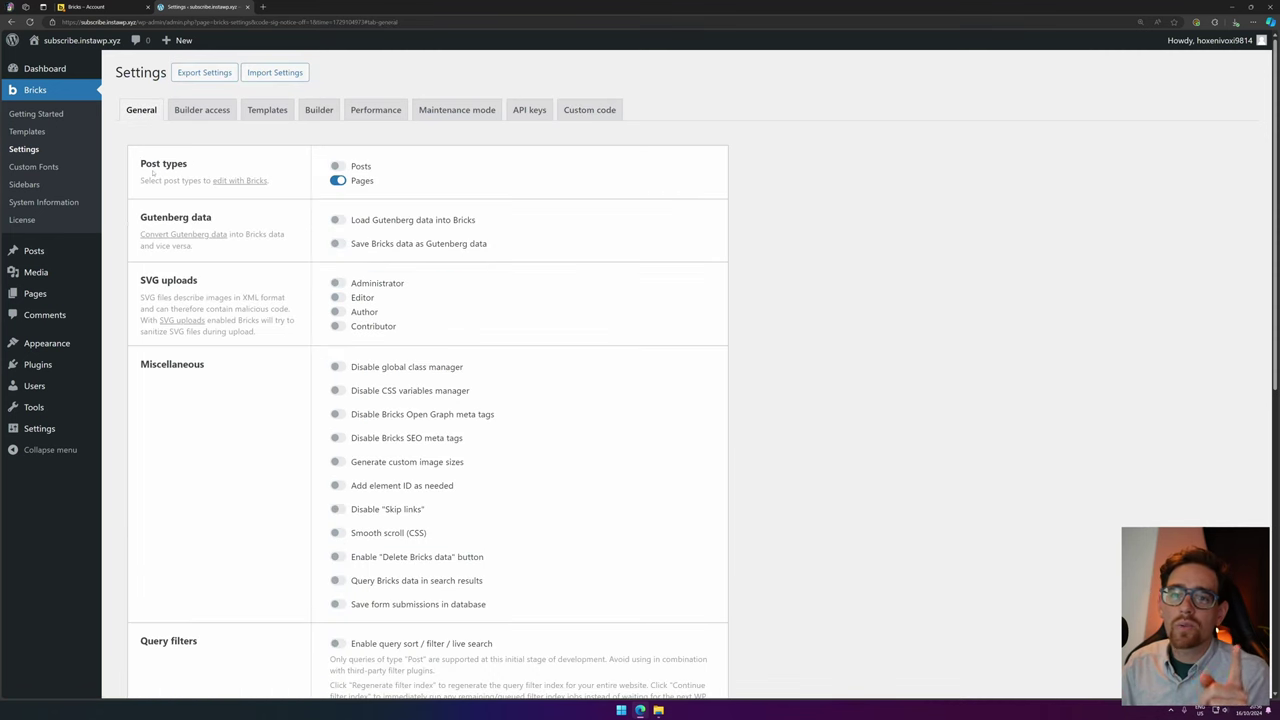
{"action": "left_click", "coordinate": [352, 167]}
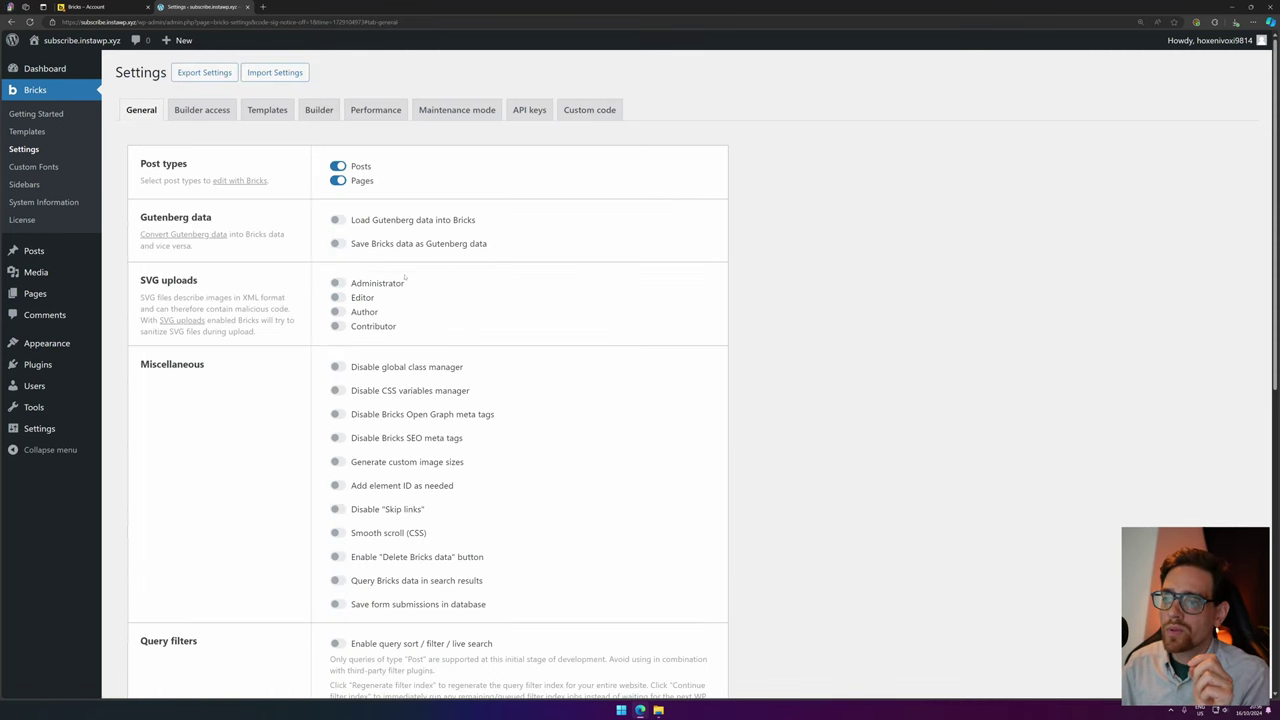
{"action": "left_click_drag", "start_coordinate": [140, 280], "coordinate": [286, 287]}
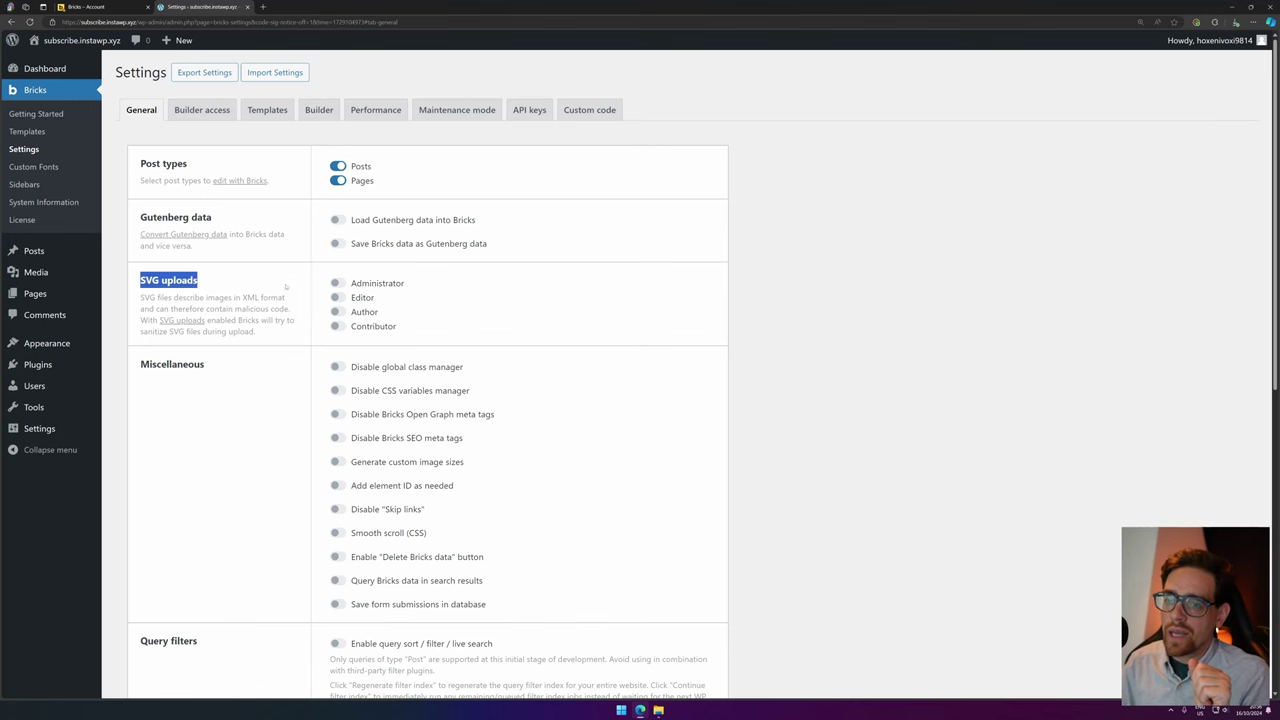
{"action": "left_click", "coordinate": [338, 283]}
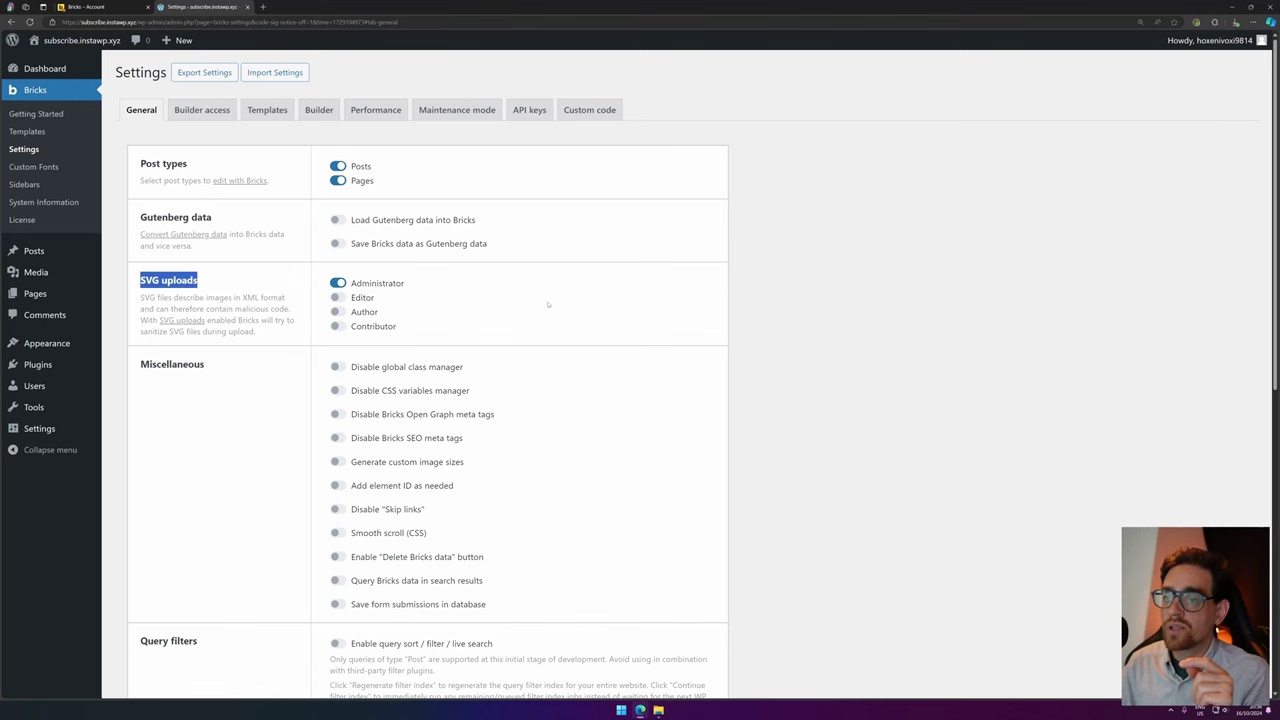
Switch on 'Save form submissions in database' under Miscellaneous.
{"action": "scroll", "coordinate": [440, 323], "scroll_direction": "down", "scroll_amount": 1}
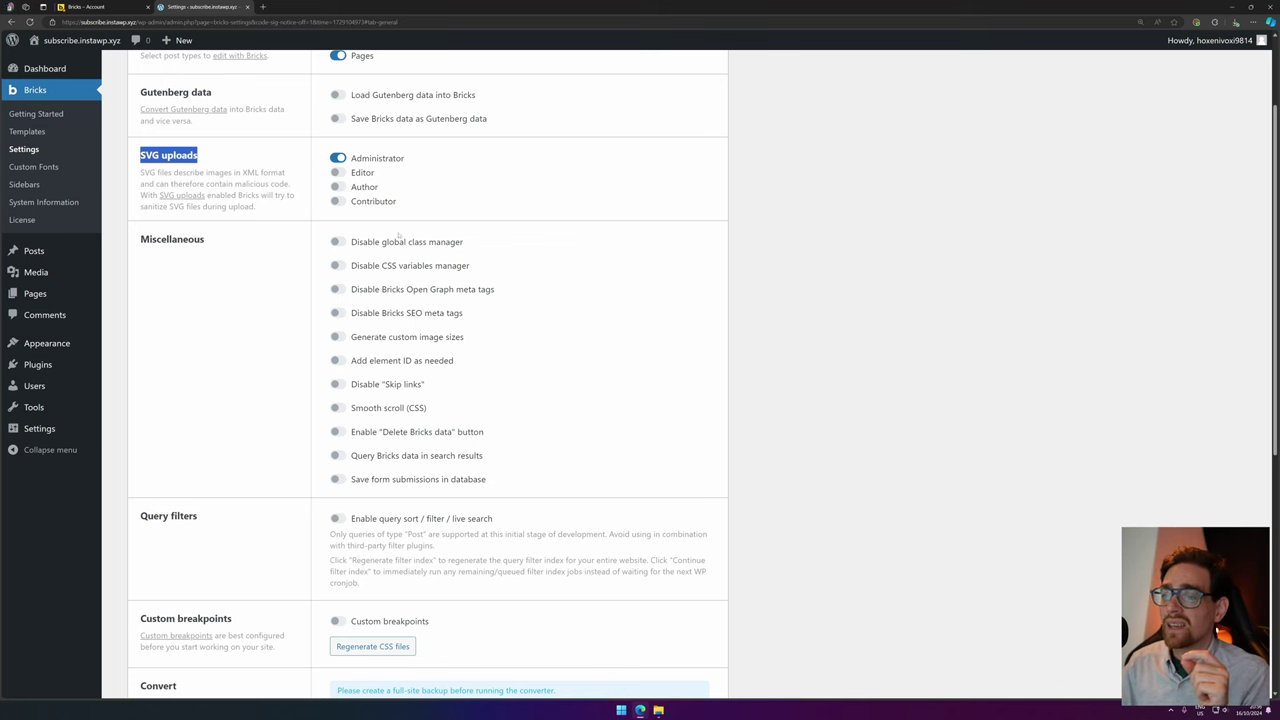
{"action": "left_click", "coordinate": [336, 480]}
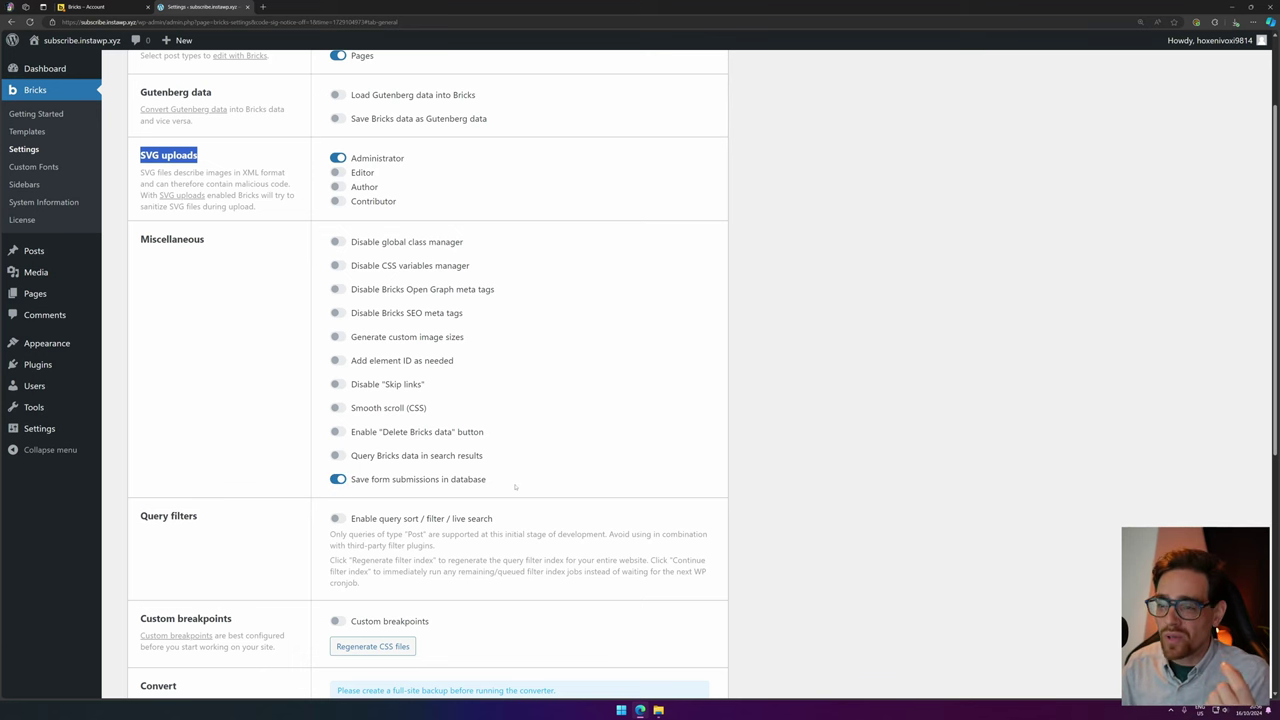
{"action": "scroll", "coordinate": [515, 487], "scroll_direction": "down", "scroll_amount": 1}
{"action": "scroll", "coordinate": [515, 487], "scroll_direction": "up", "scroll_amount": 3}
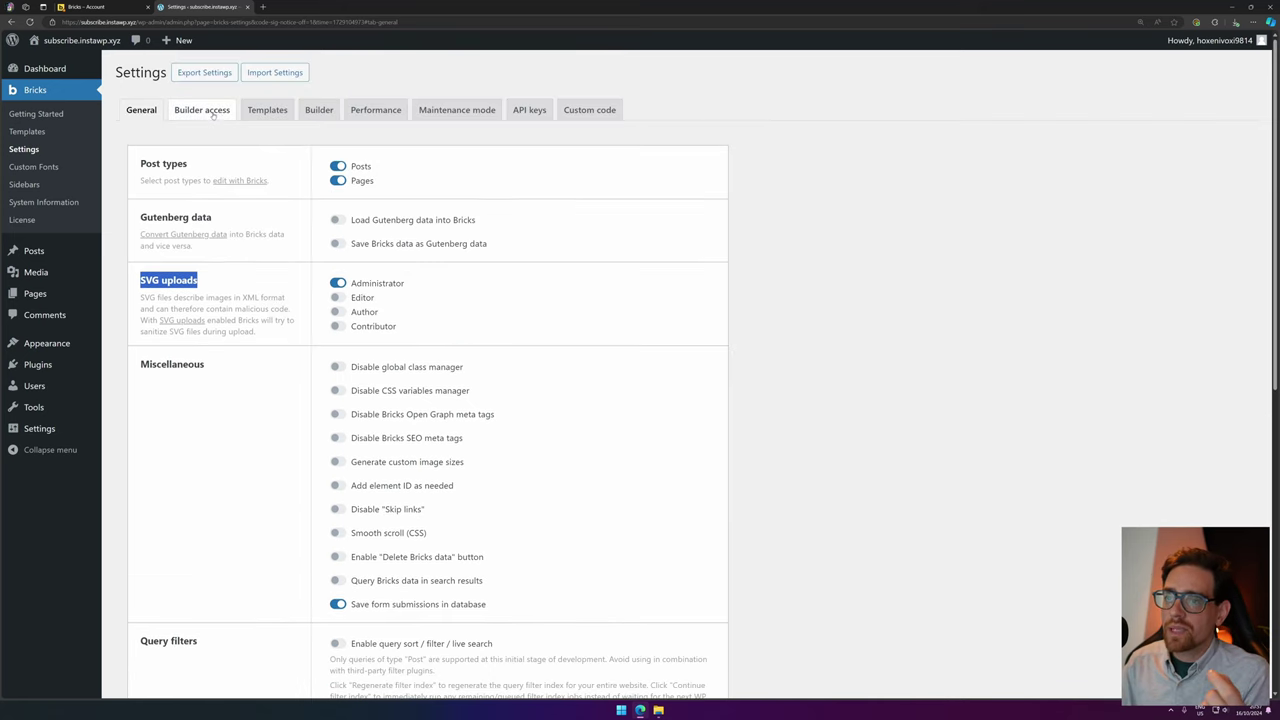
Turn on the template thumbnail column in the Bricks Templates settings.
{"action": "left_click", "coordinate": [203, 110]}
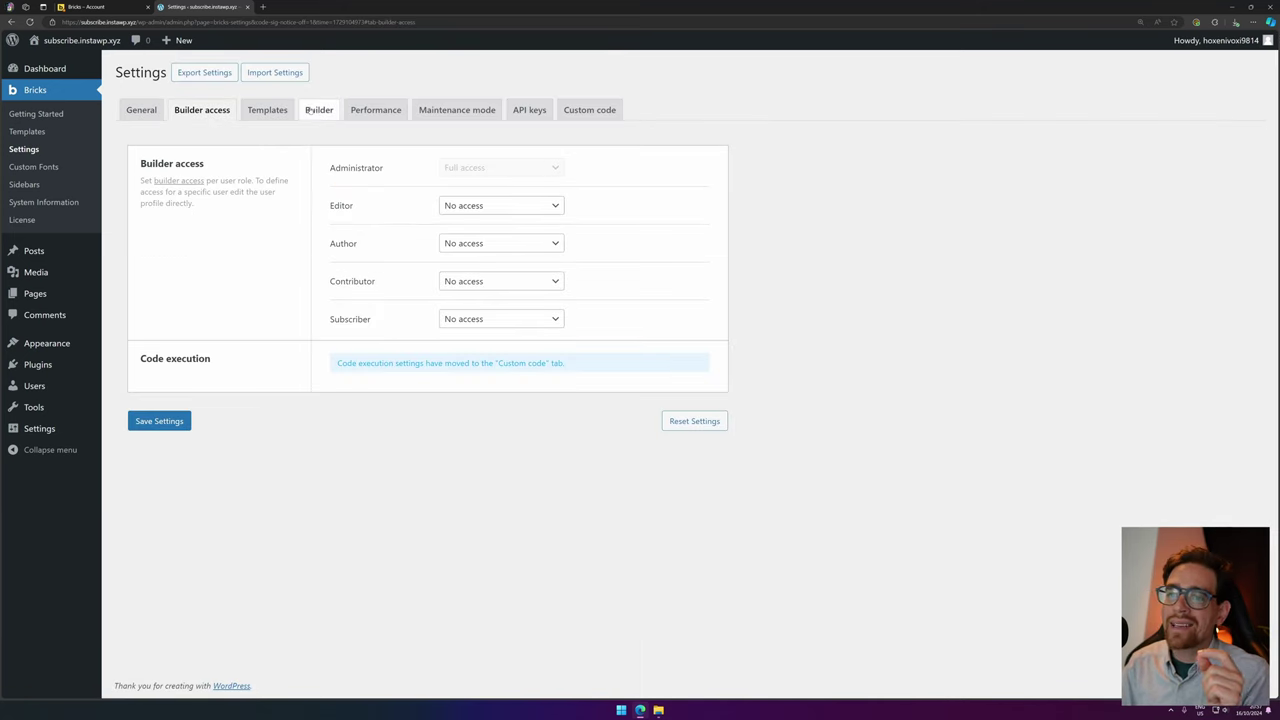
{"action": "left_click", "coordinate": [267, 110]}
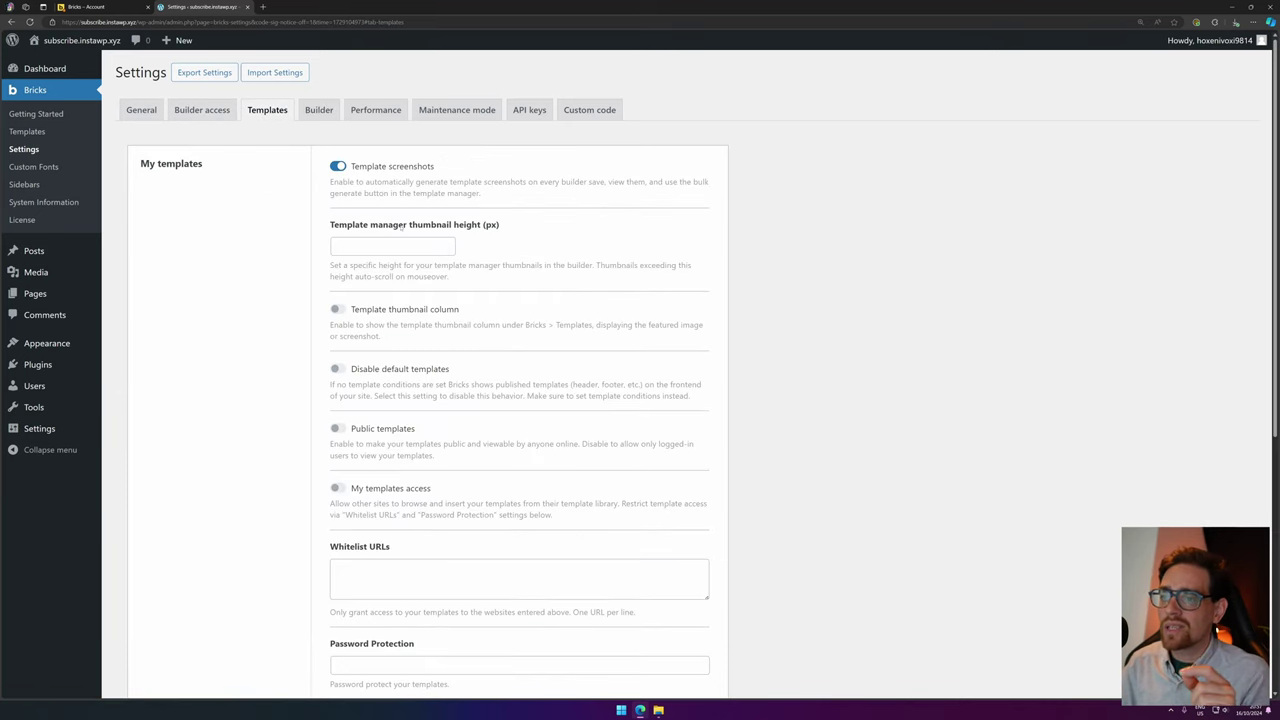
{"action": "left_click", "coordinate": [353, 310]}
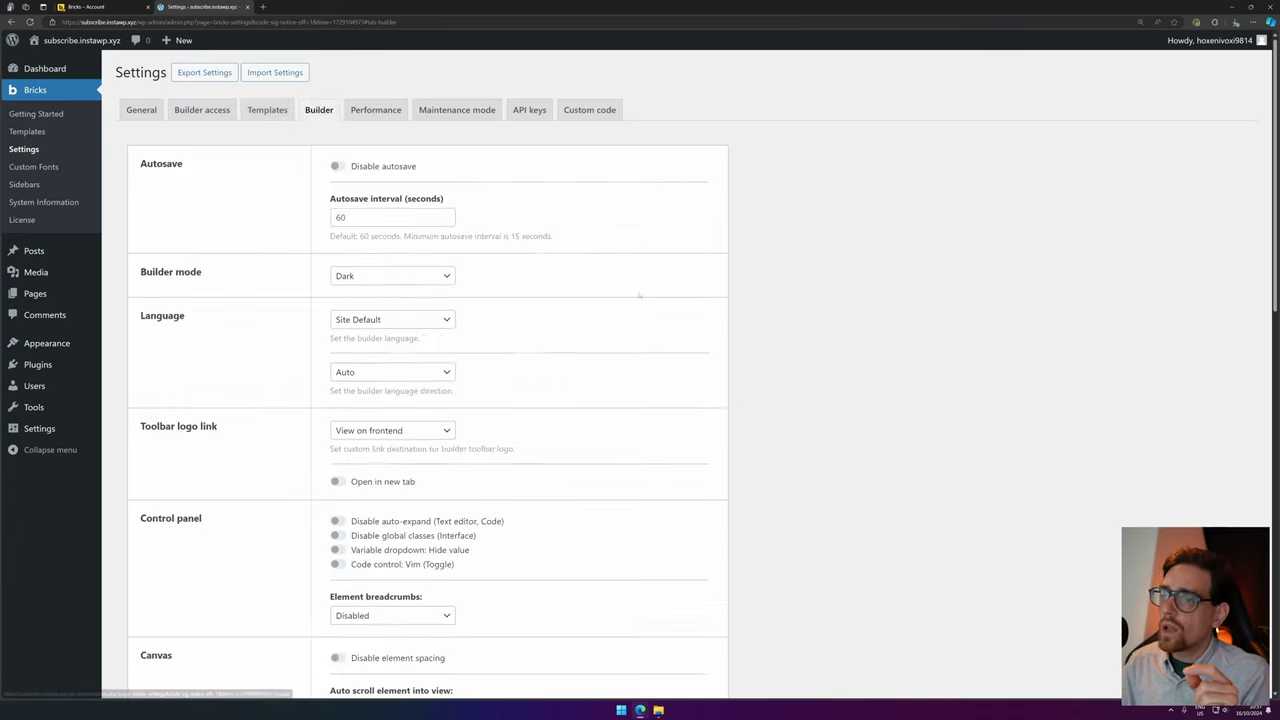
Set the builder toolbar logo link to Edit in WordPress.
{"action": "scroll", "coordinate": [576, 311], "scroll_direction": "down", "scroll_amount": 3}
{"action": "scroll", "coordinate": [566, 307], "scroll_direction": "up", "scroll_amount": 2}
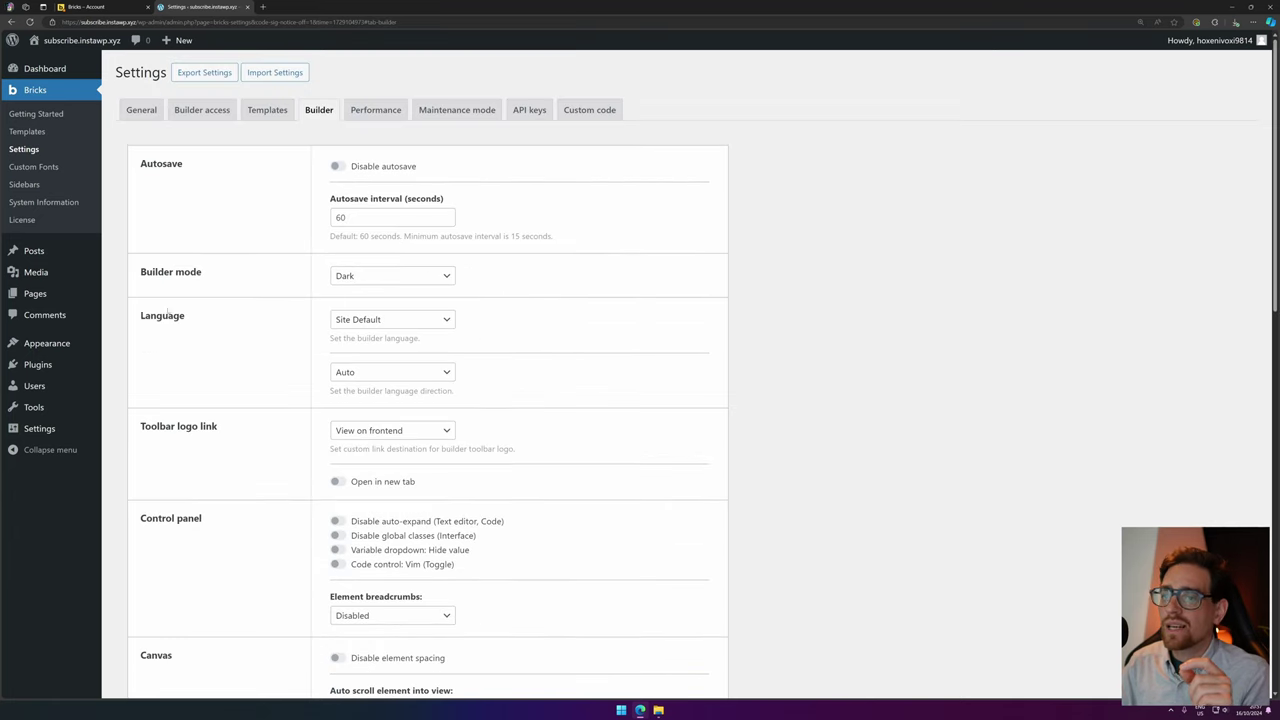
{"action": "scroll", "coordinate": [196, 407], "scroll_direction": "down", "scroll_amount": 1}
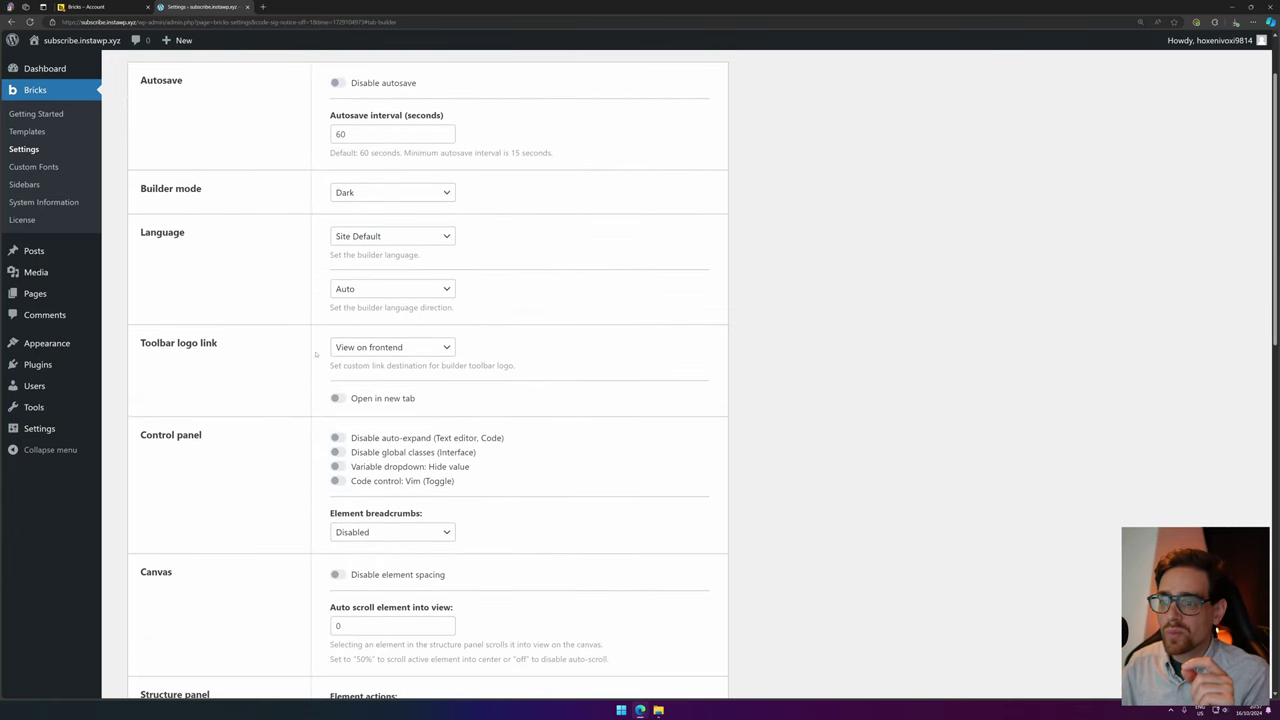
{"action": "left_click", "coordinate": [375, 347]}
{"action": "left_click", "coordinate": [383, 421]}
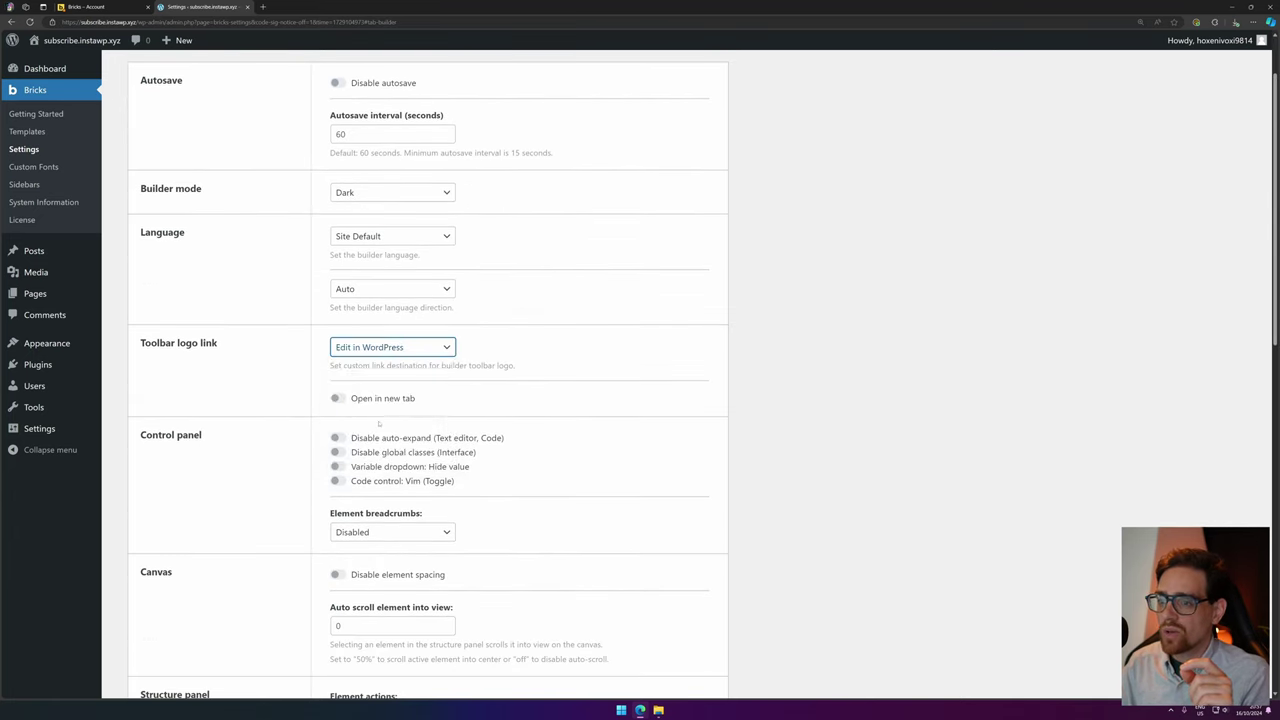
Enable the Duplicate and Delete element actions and expanding to the active element.
{"action": "scroll", "coordinate": [362, 251], "scroll_direction": "down", "scroll_amount": 1}
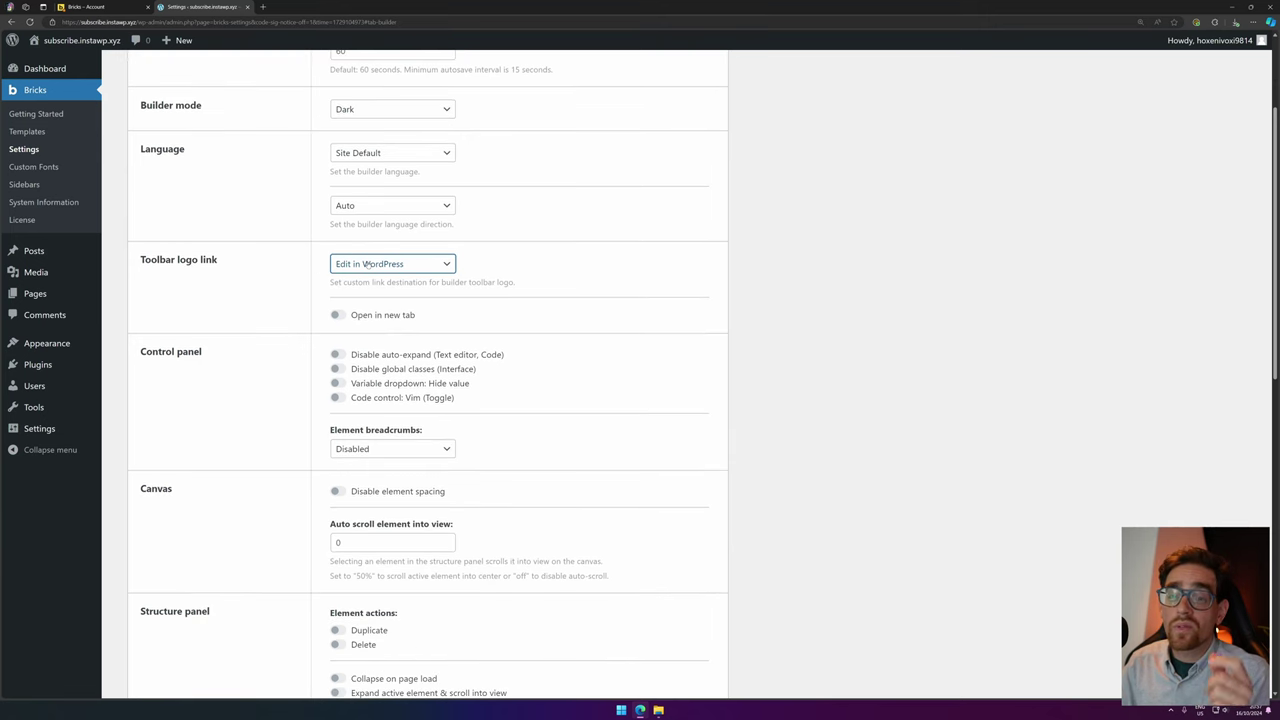
{"action": "scroll", "coordinate": [424, 330], "scroll_direction": "down", "scroll_amount": 2}
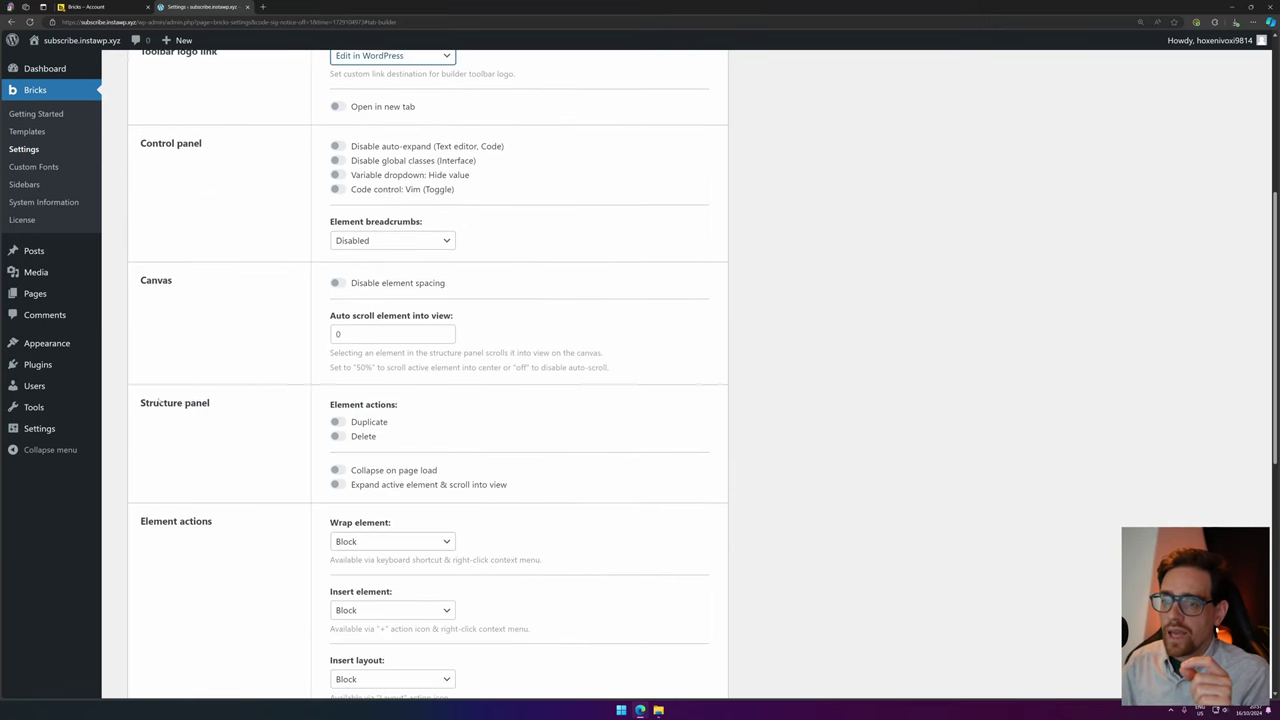
{"action": "left_click", "coordinate": [380, 423]}
{"action": "left_click", "coordinate": [363, 438]}
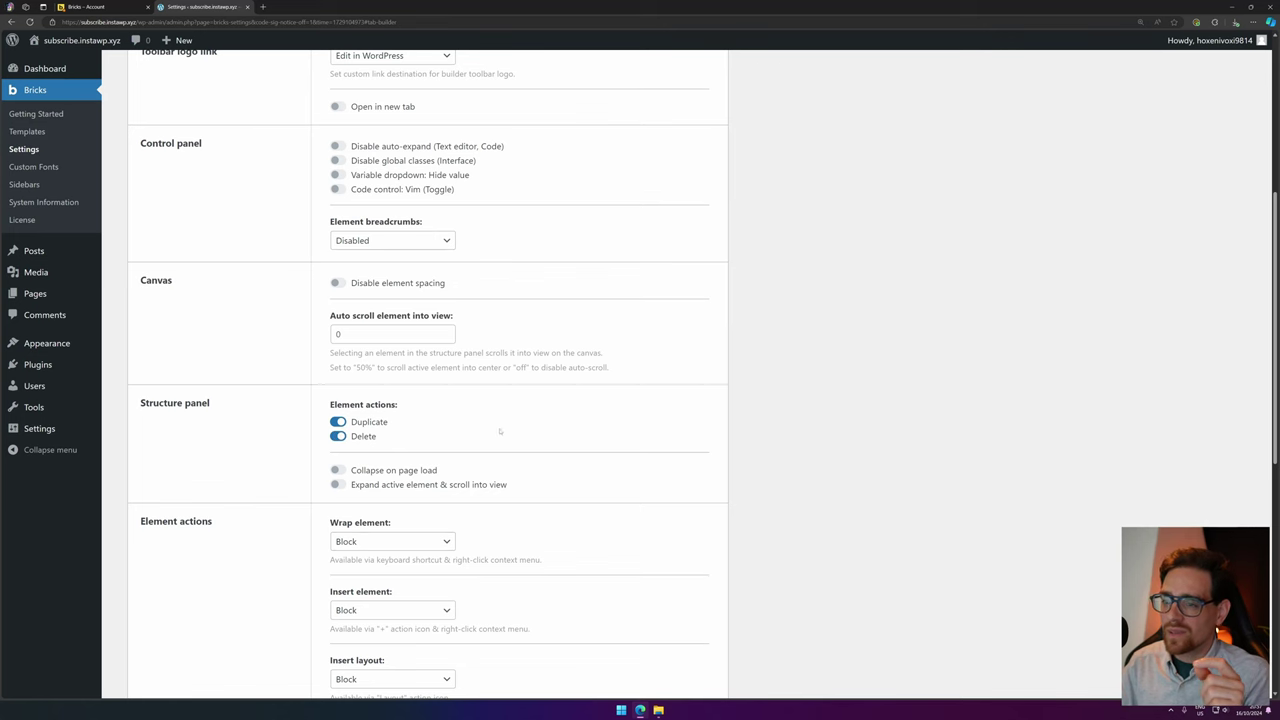
{"action": "scroll", "coordinate": [462, 410], "scroll_direction": "down", "scroll_amount": 2}
{"action": "left_click", "coordinate": [411, 319]}
{"action": "left_click", "coordinate": [376, 110]}
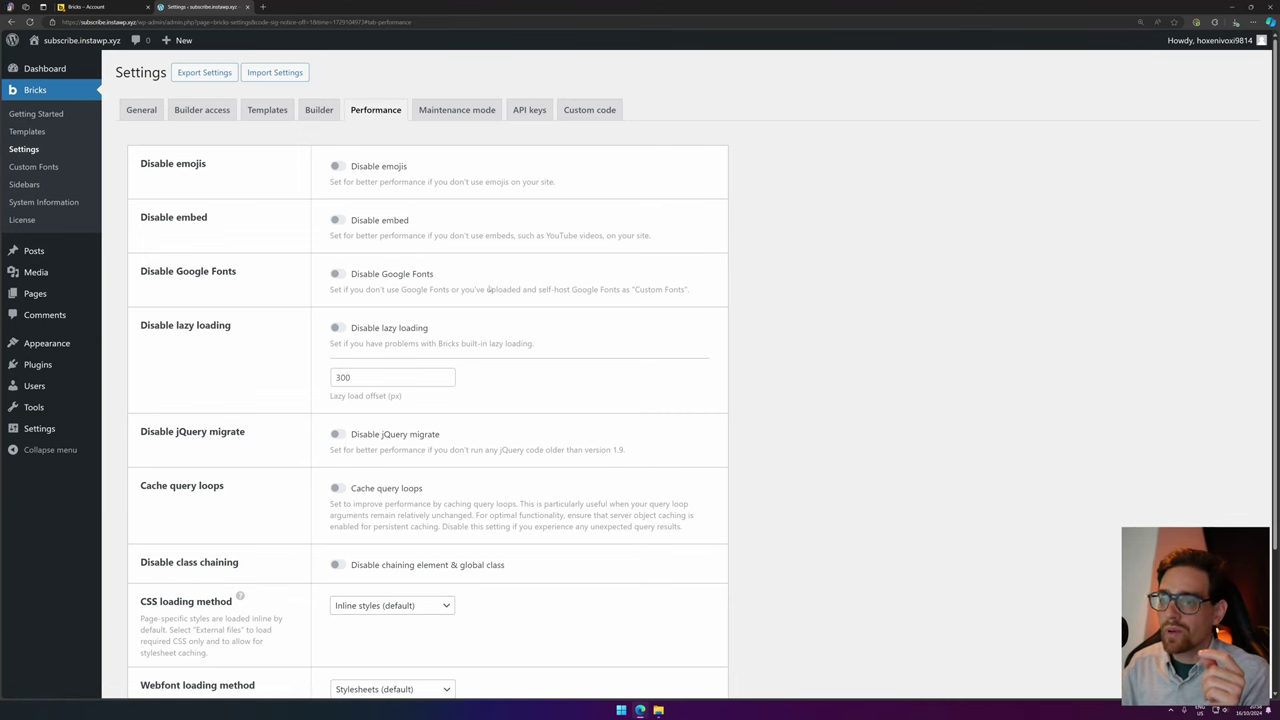
Look through the Performance, Maintenance mode, API keys and Custom code tabs, then open My Templates.
{"action": "scroll", "coordinate": [504, 491], "scroll_direction": "down", "scroll_amount": 2}
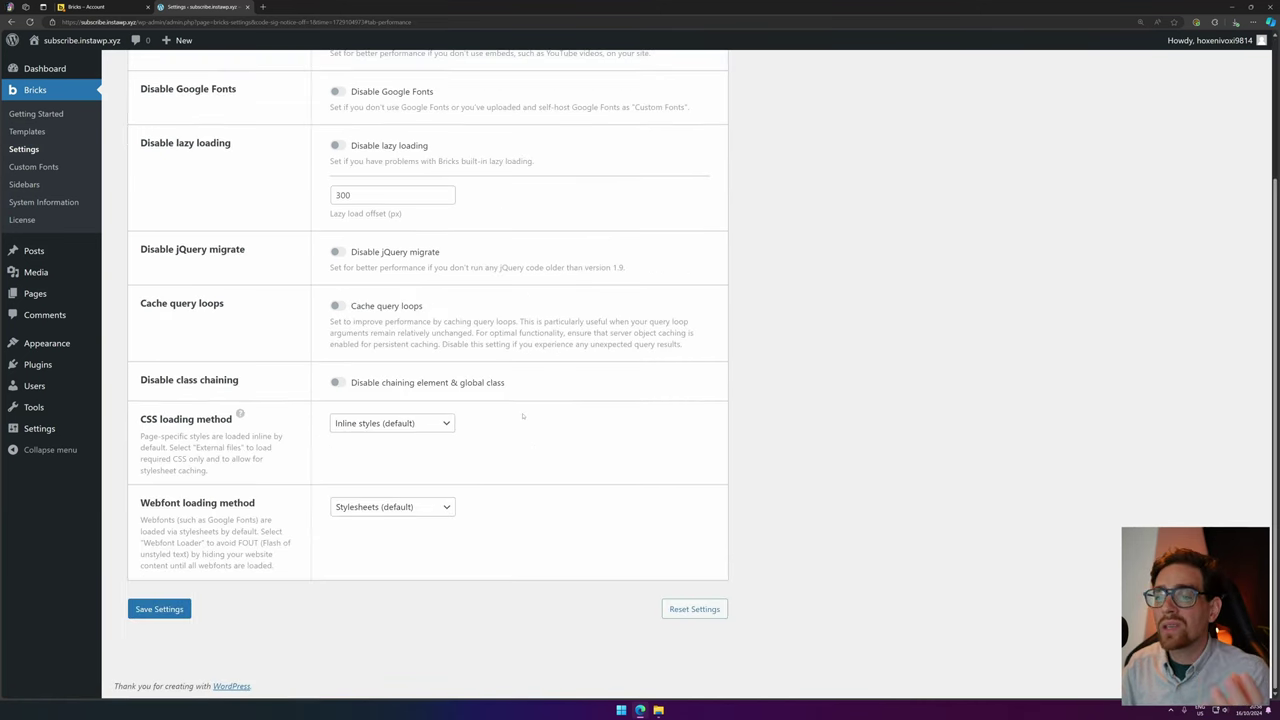
{"action": "scroll", "coordinate": [527, 458], "scroll_direction": "up", "scroll_amount": 2}
{"action": "left_click", "coordinate": [466, 111]}
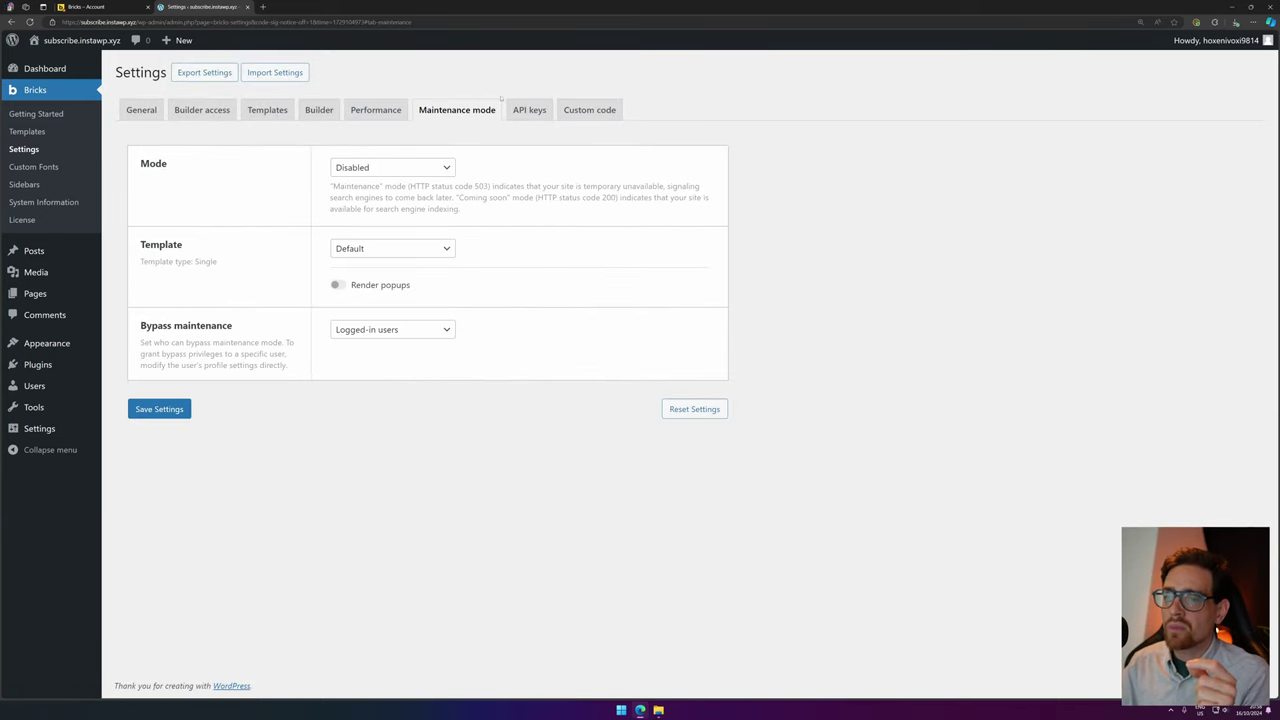
{"action": "left_click", "coordinate": [529, 111]}
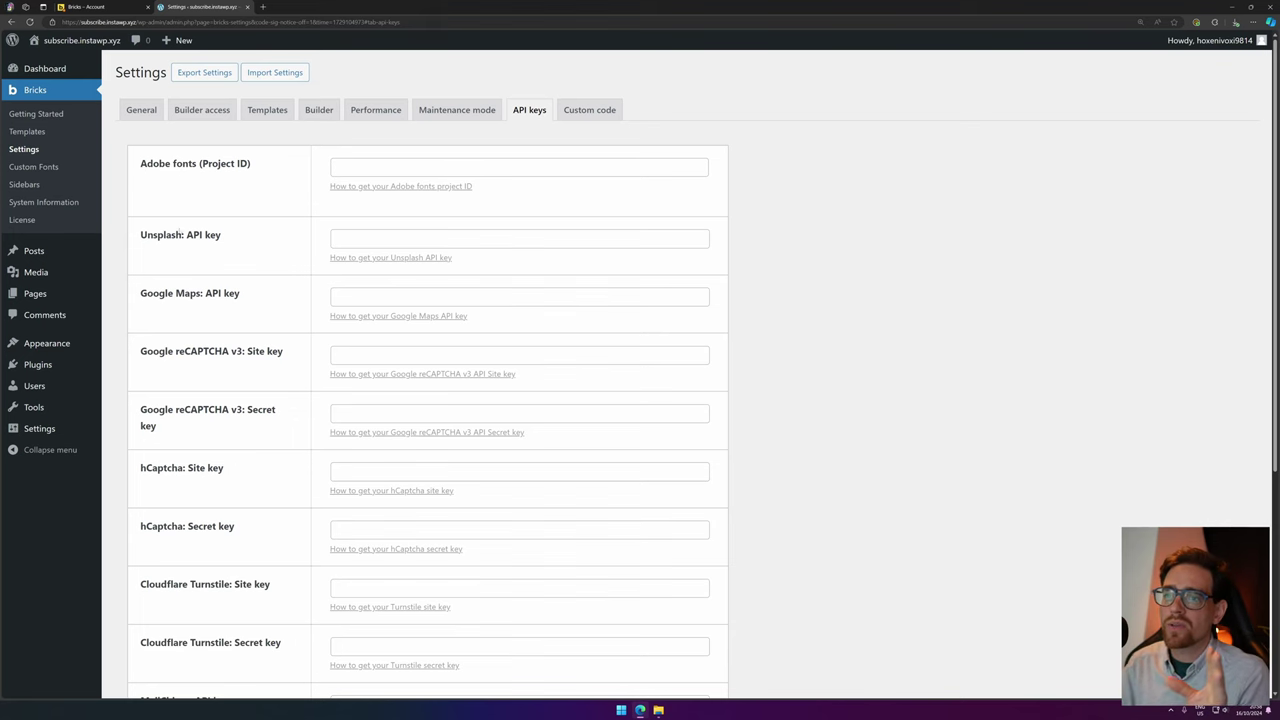
{"action": "scroll", "coordinate": [234, 567], "scroll_direction": "down", "scroll_amount": 4}
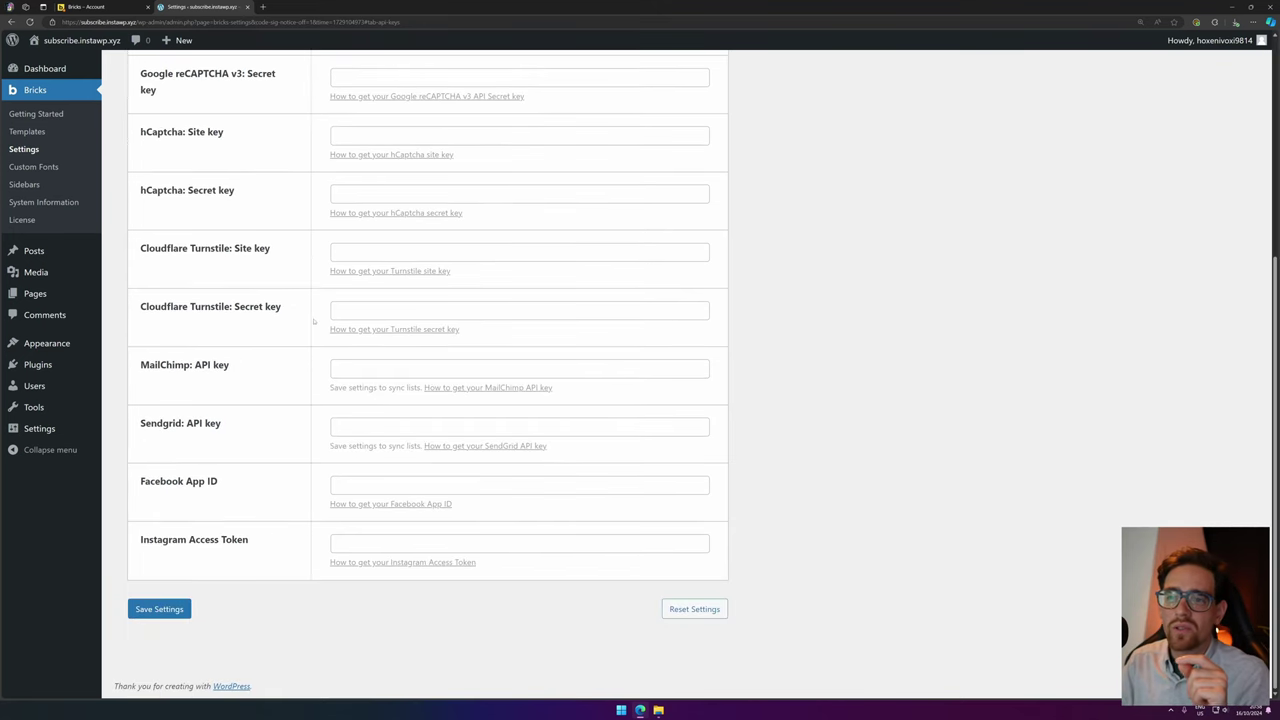
{"action": "scroll", "coordinate": [183, 302], "scroll_direction": "up", "scroll_amount": 1}
{"action": "scroll", "coordinate": [270, 470], "scroll_direction": "down", "scroll_amount": 1}
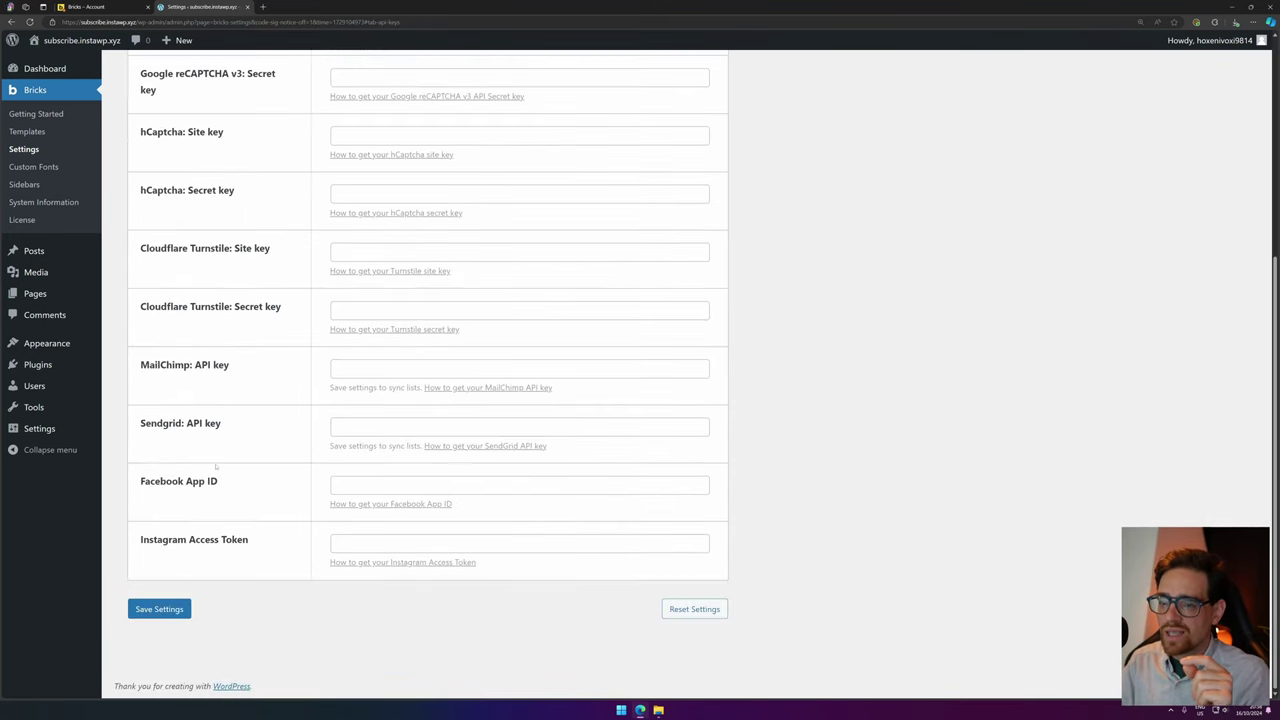
{"action": "scroll", "coordinate": [217, 481], "scroll_direction": "up", "scroll_amount": 3}
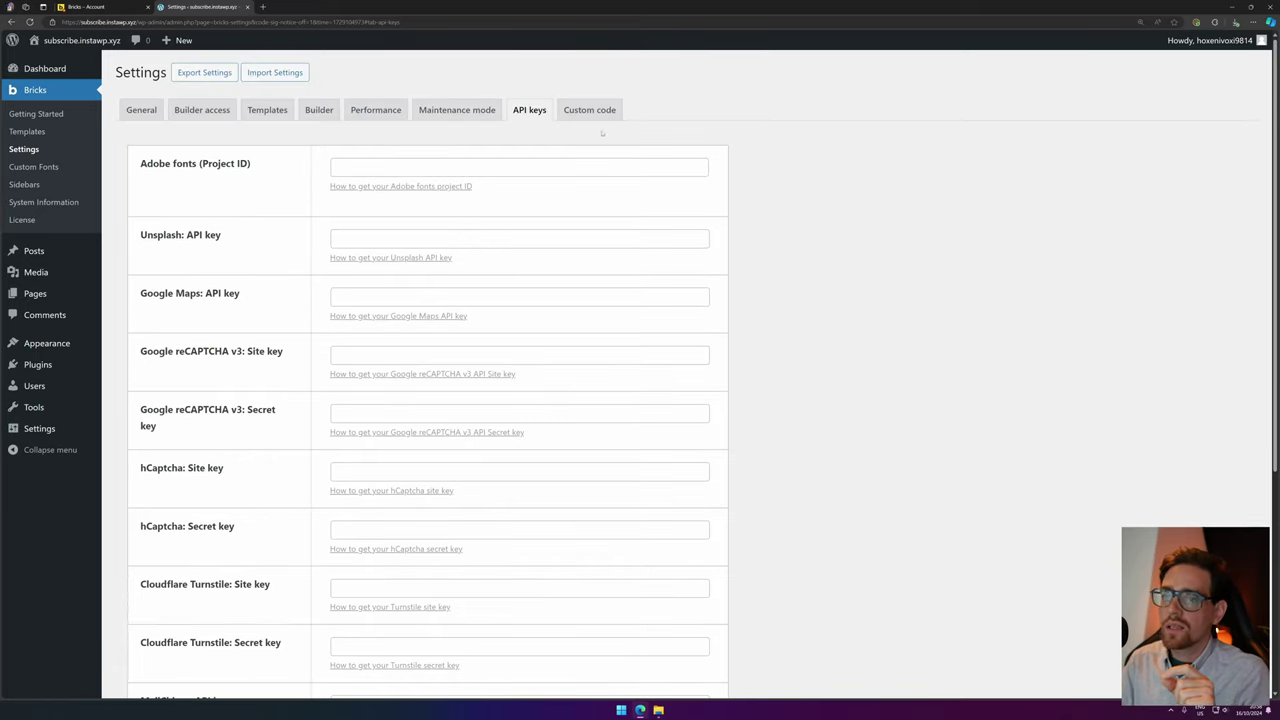
{"action": "left_click", "coordinate": [589, 110]}
{"action": "left_click", "coordinate": [52, 132]}
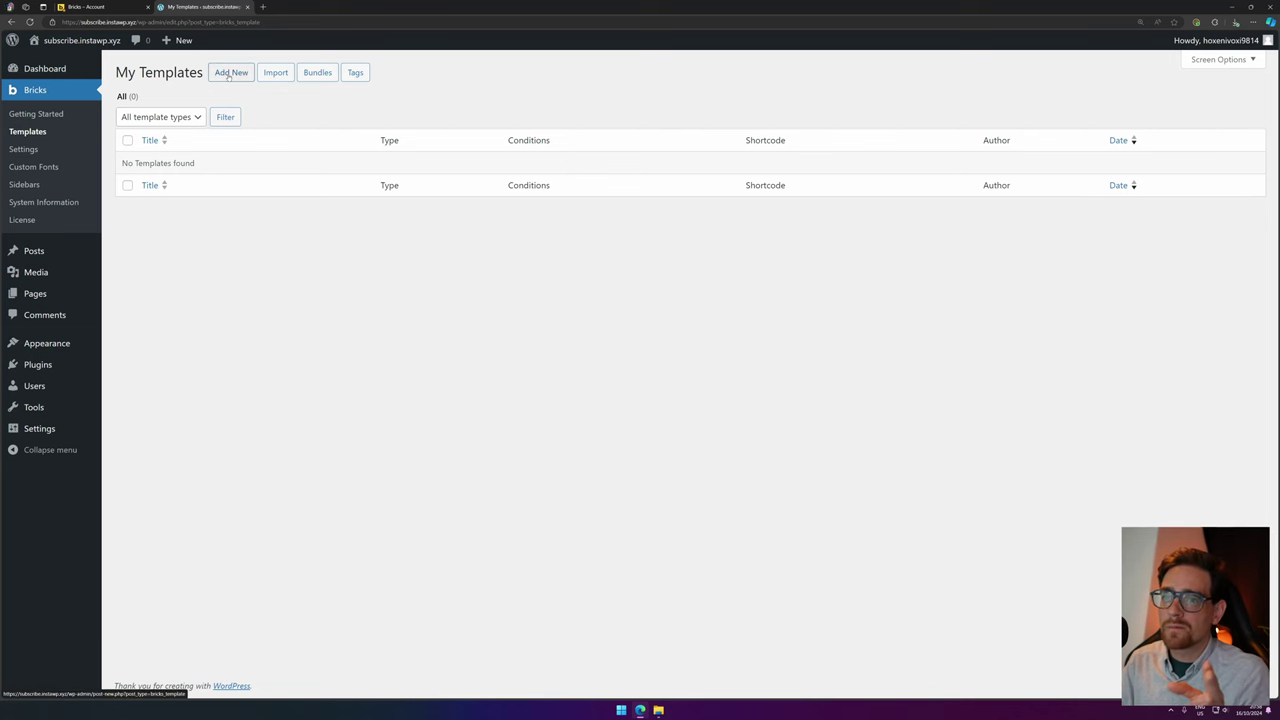
Add a new Bricks template and review the Template type list, closing it without choosing.
{"action": "left_click", "coordinate": [230, 73]}
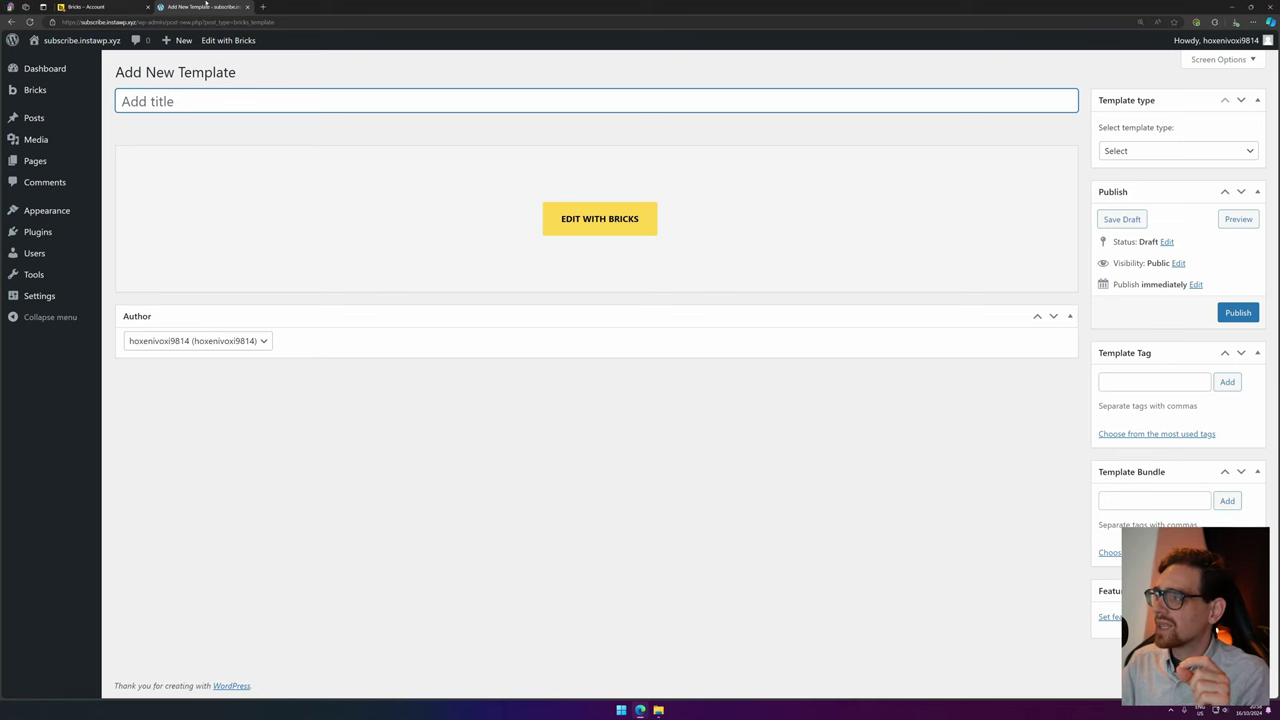
{"action": "left_click", "coordinate": [1134, 151]}
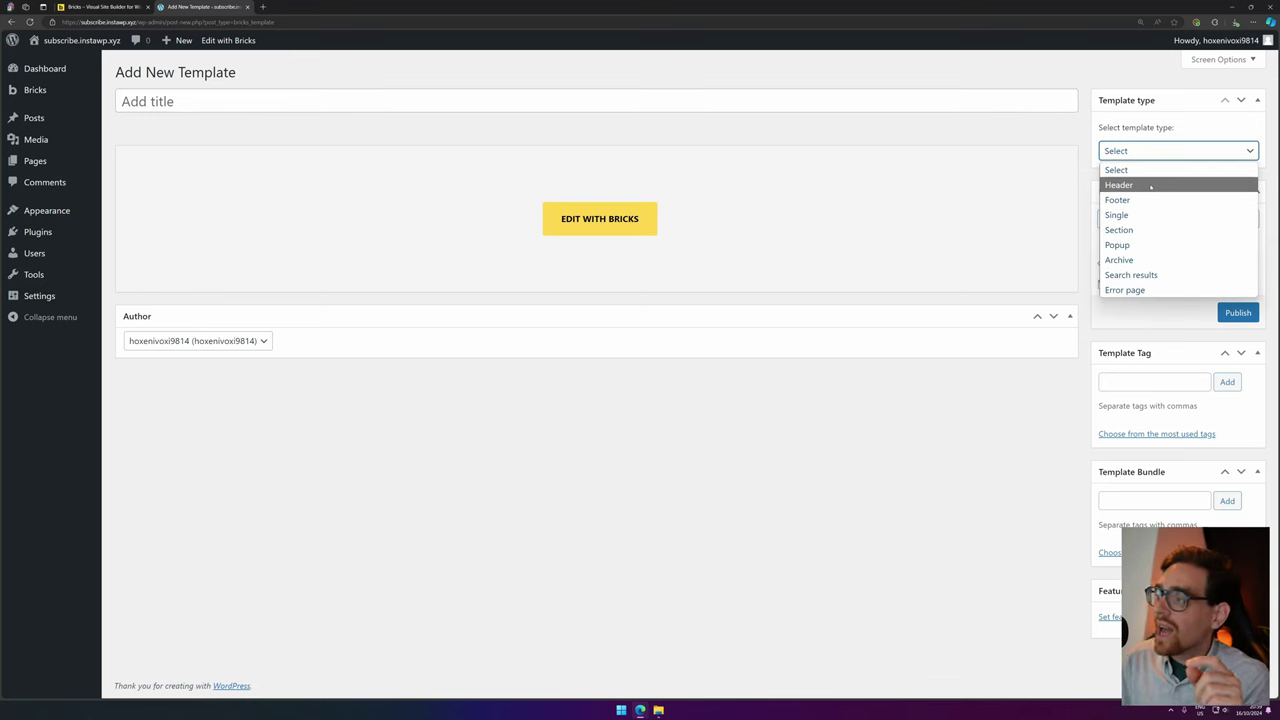
{"action": "left_click", "coordinate": [120, 6]}
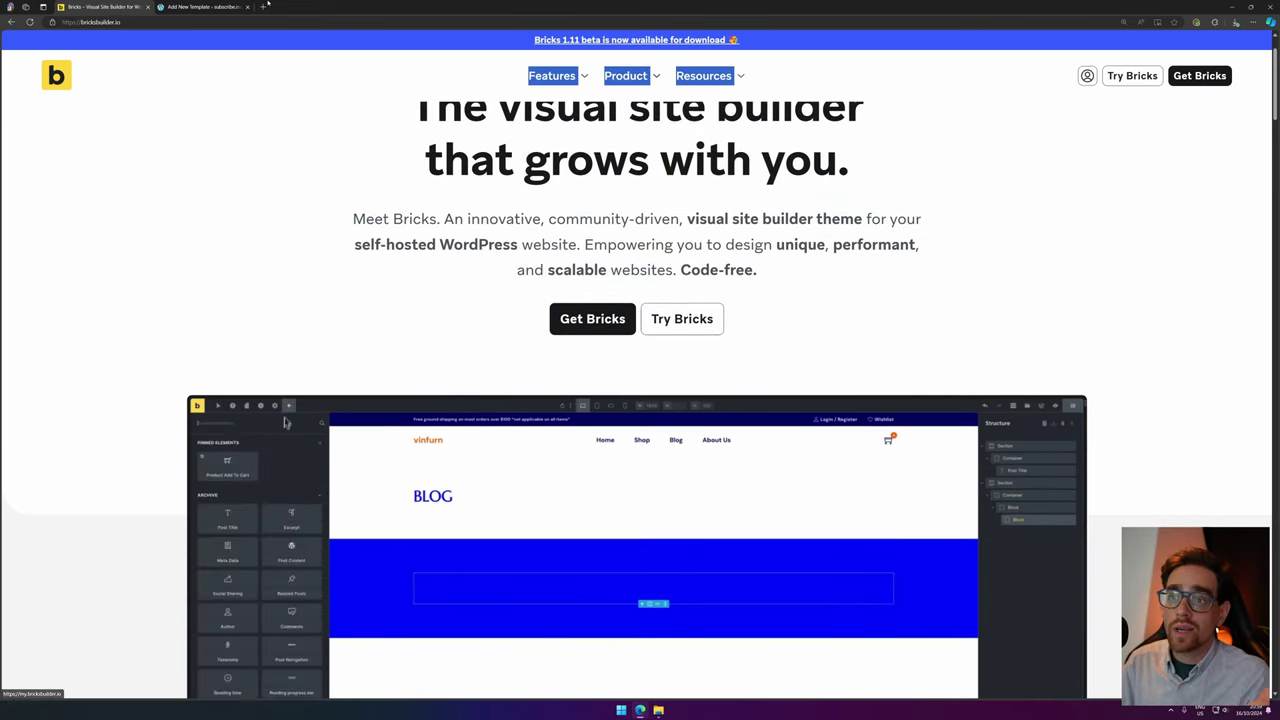
{"action": "key", "text": "ctrl+Tab"}
{"action": "left_click", "coordinate": [1183, 150]}
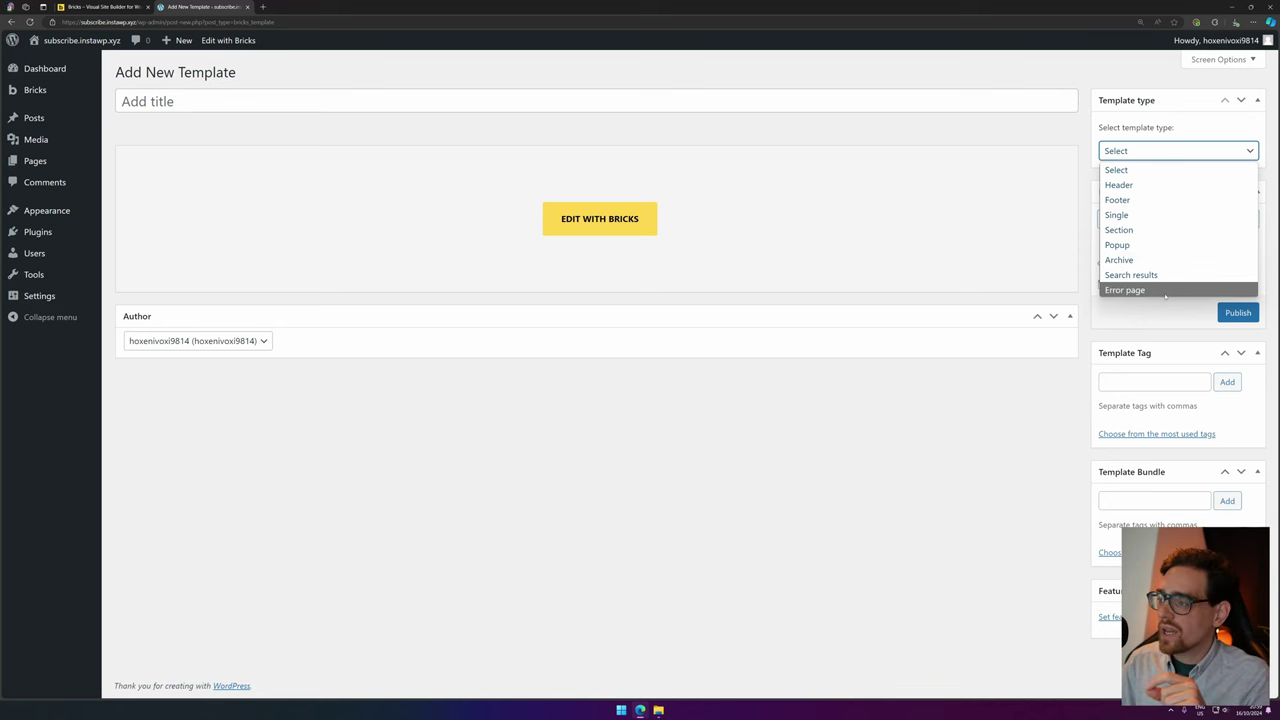
{"action": "left_click", "coordinate": [821, 438]}
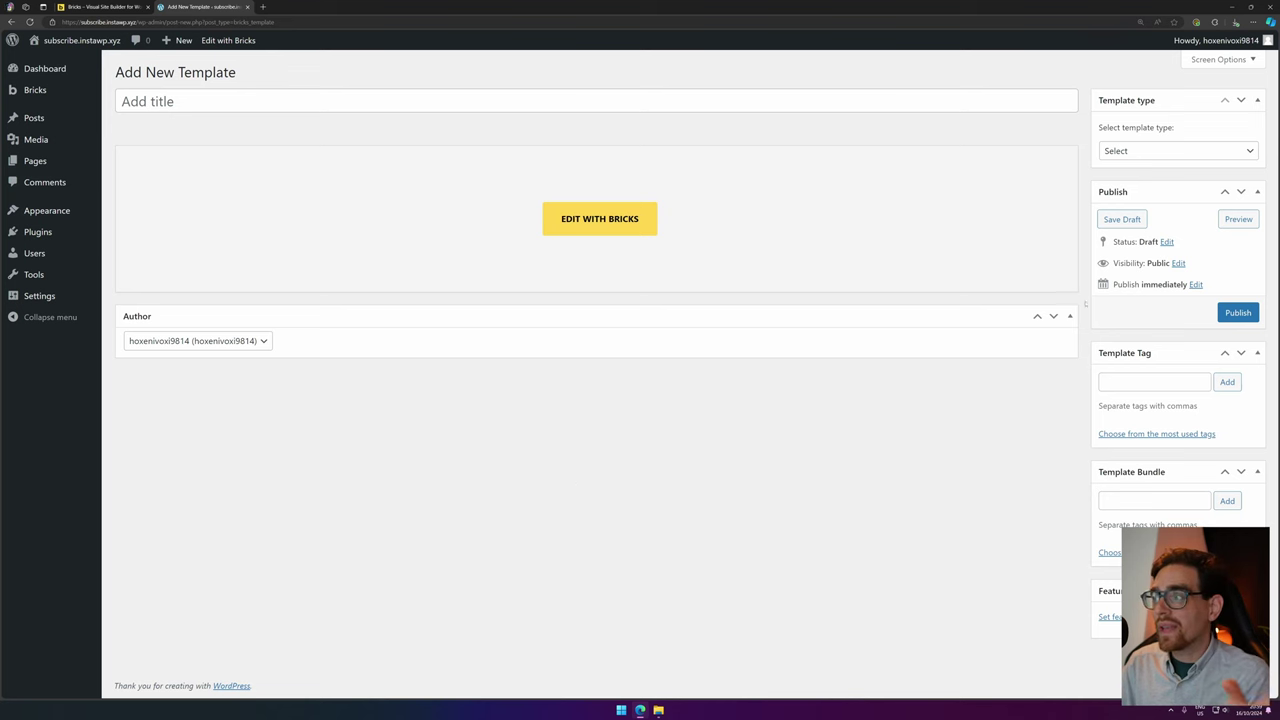
Add a new custom font titled 'Mulish' under Bricks > Custom Fonts.
{"action": "mouse_move", "coordinate": [35, 90]}
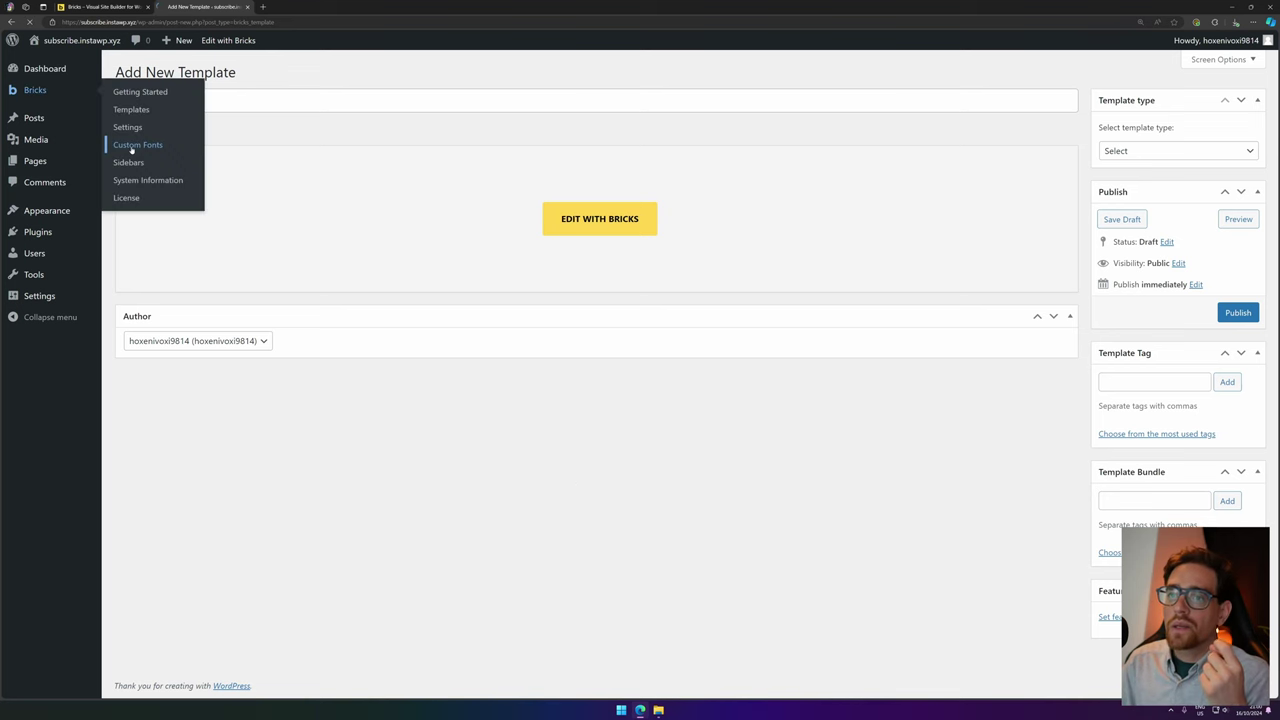
{"action": "left_click", "coordinate": [120, 143]}
{"action": "left_click", "coordinate": [224, 74]}
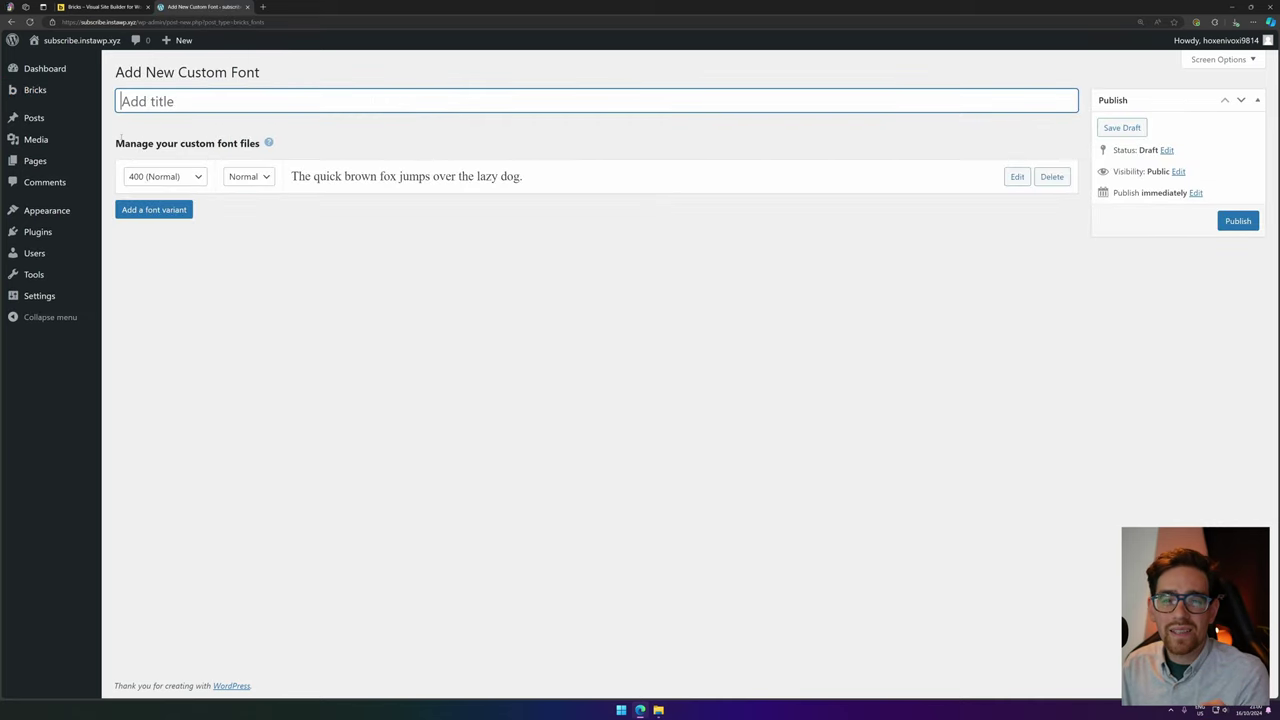
{"action": "type", "text": "Mulish"}
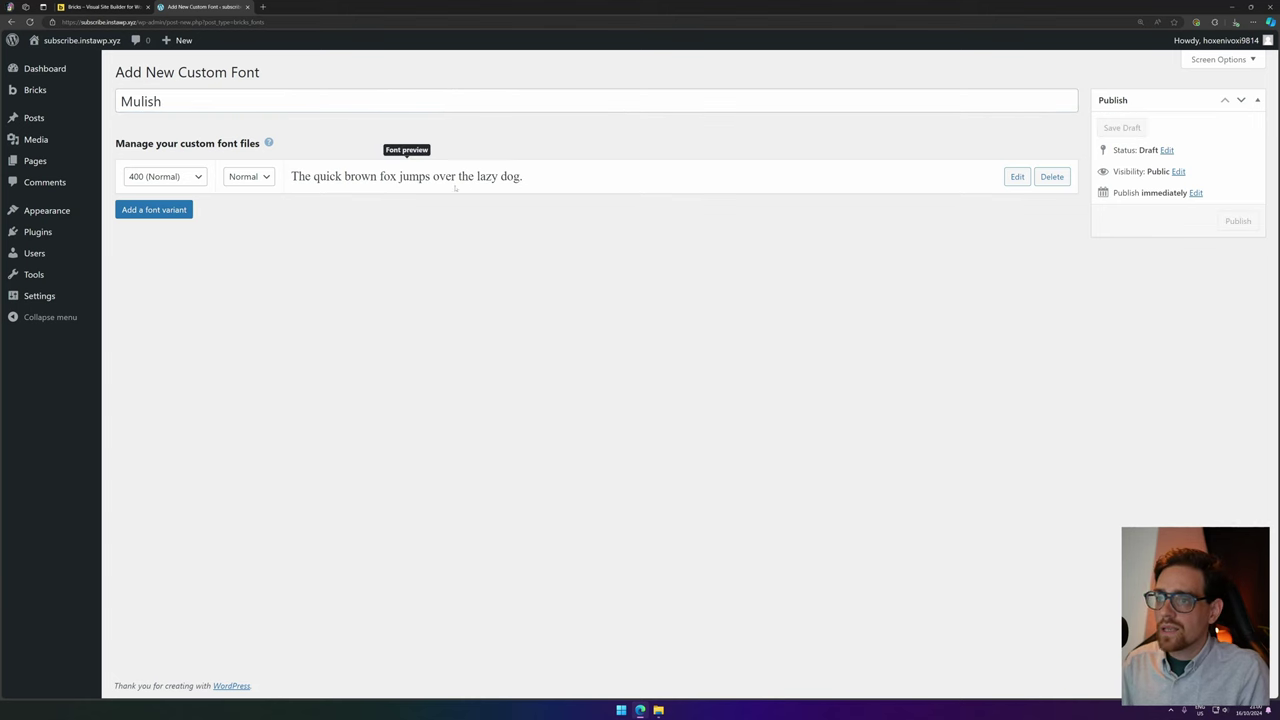
Keep the variant at 400 Normal and reveal its WOFF2, WOFF and TTF file fields.
{"action": "left_click", "coordinate": [181, 174]}
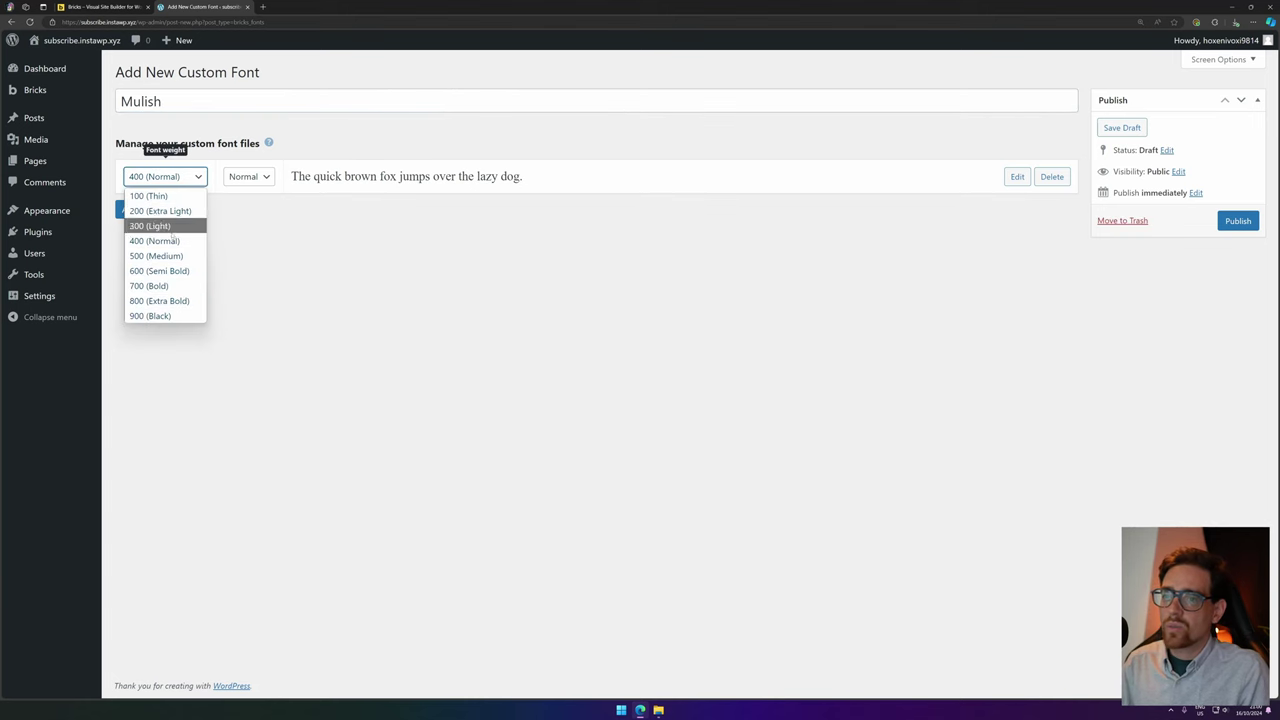
{"action": "left_click", "coordinate": [264, 180]}
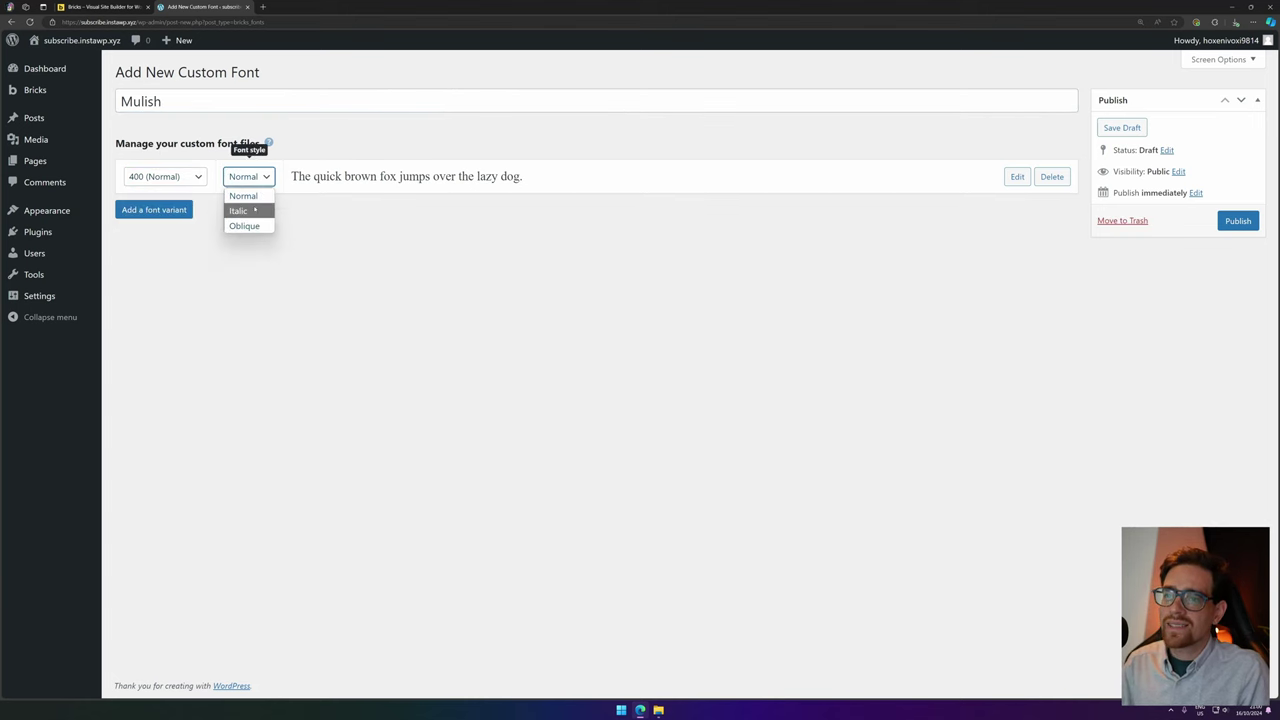
{"action": "left_click", "coordinate": [243, 196]}
{"action": "left_click", "coordinate": [1019, 177]}
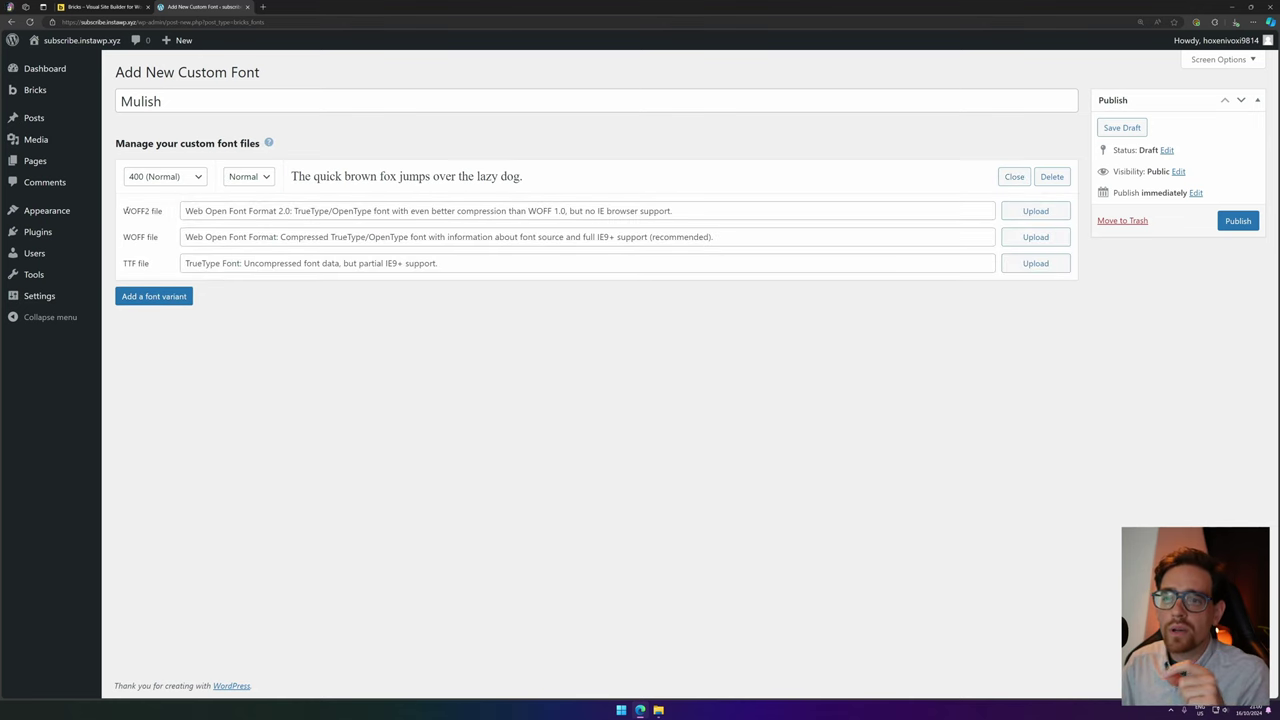
{"action": "mouse_move", "coordinate": [90, 90]}
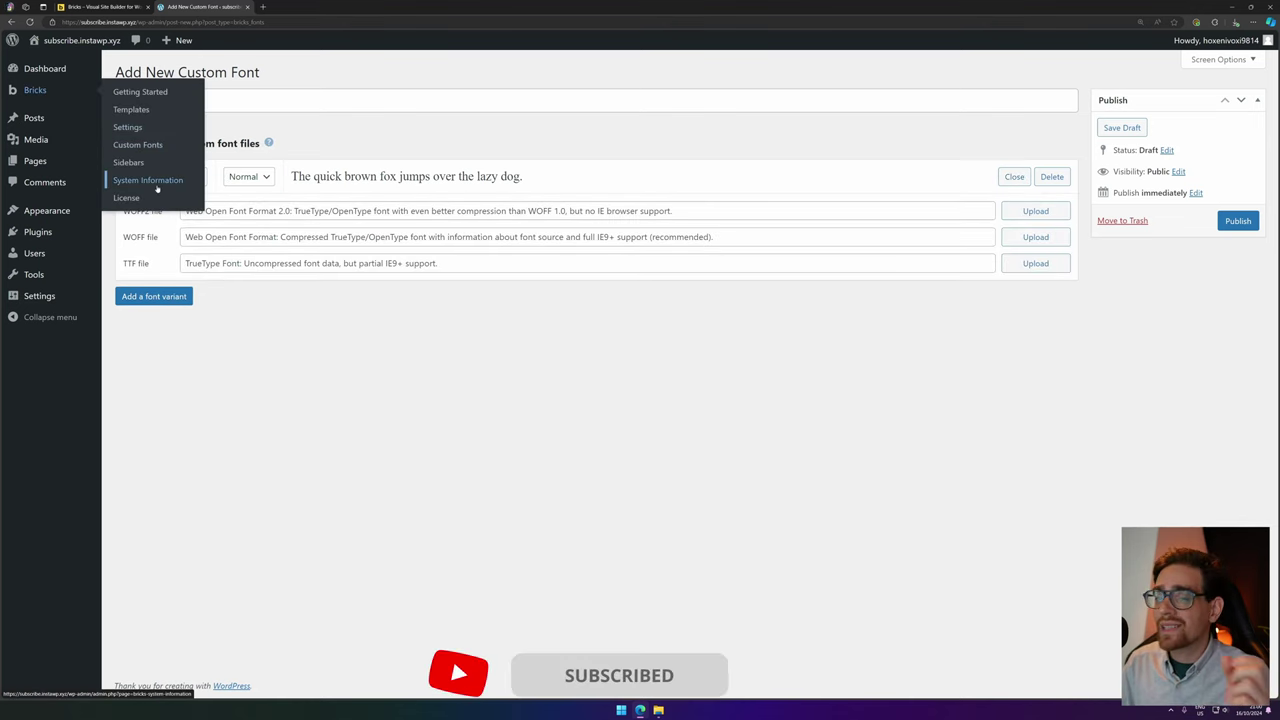
Discard the unsaved font, create a page titled 'Homepage' and launch it in Bricks.
{"action": "mouse_move", "coordinate": [60, 161]}
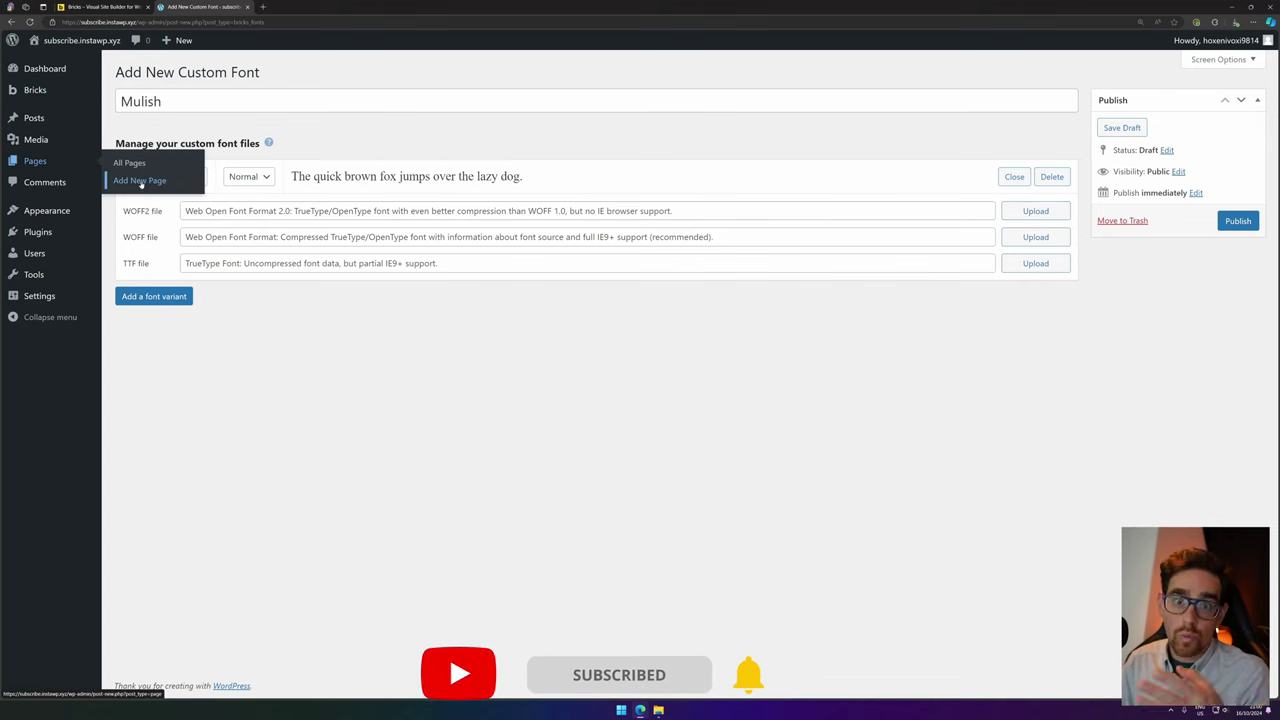
{"action": "left_click", "coordinate": [143, 187]}
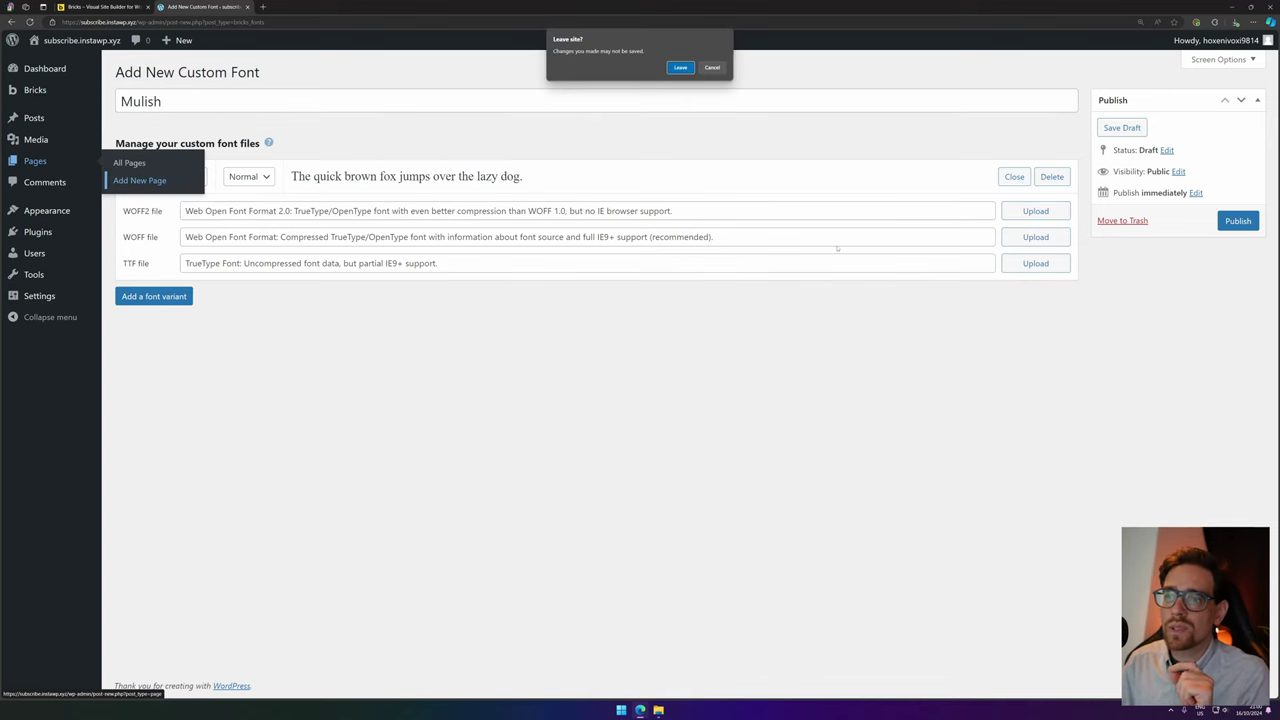
{"action": "left_click", "coordinate": [680, 70]}
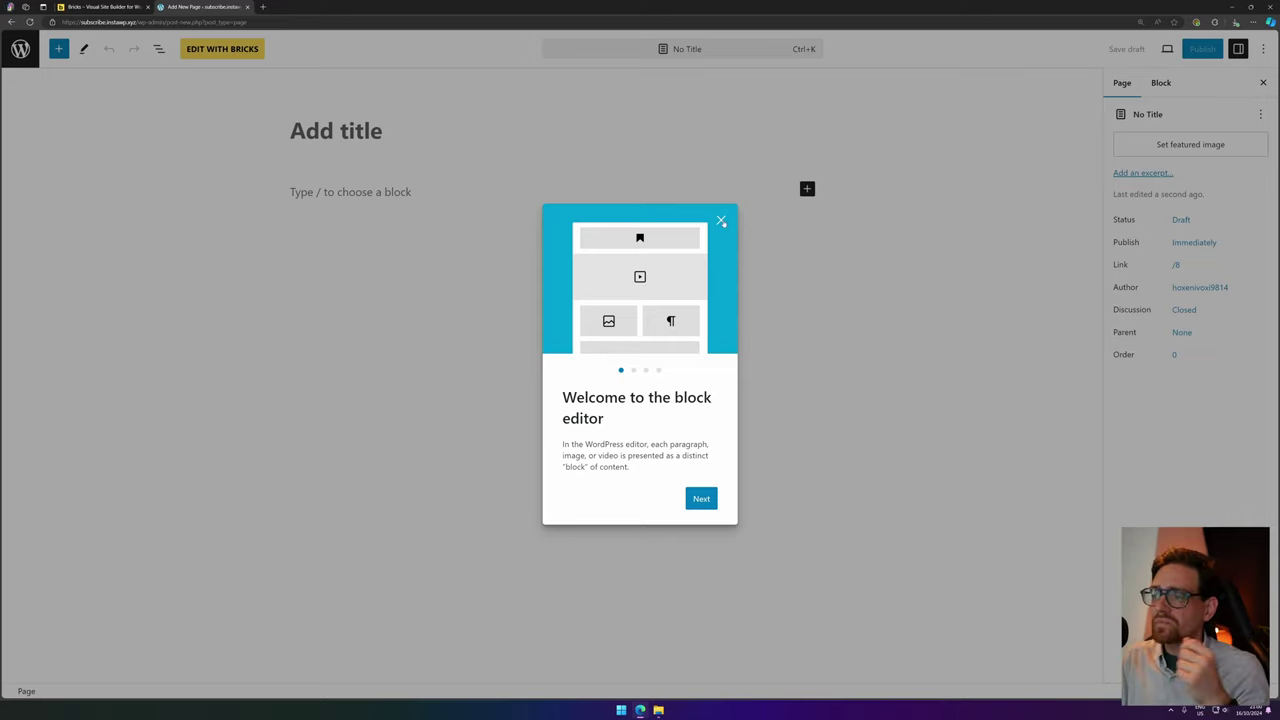
{"action": "left_click", "coordinate": [721, 219]}
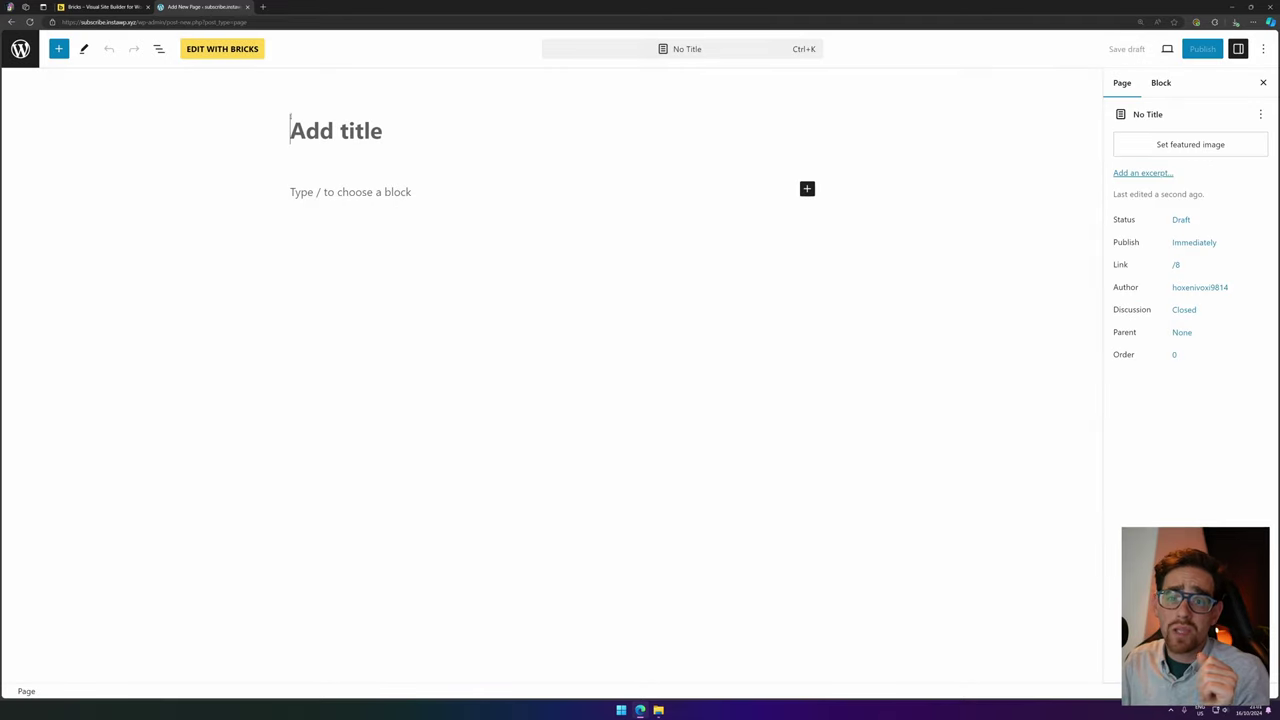
{"action": "type", "text": "Homepage"}
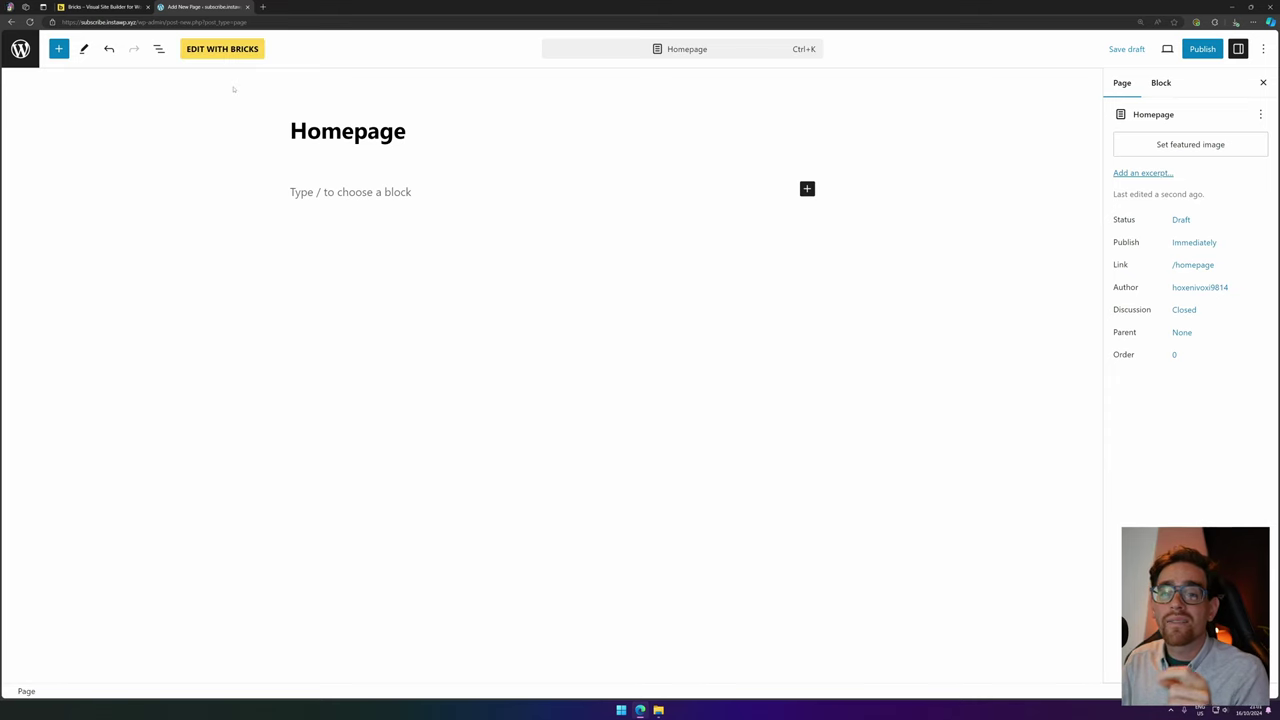
{"action": "left_click", "coordinate": [225, 48]}
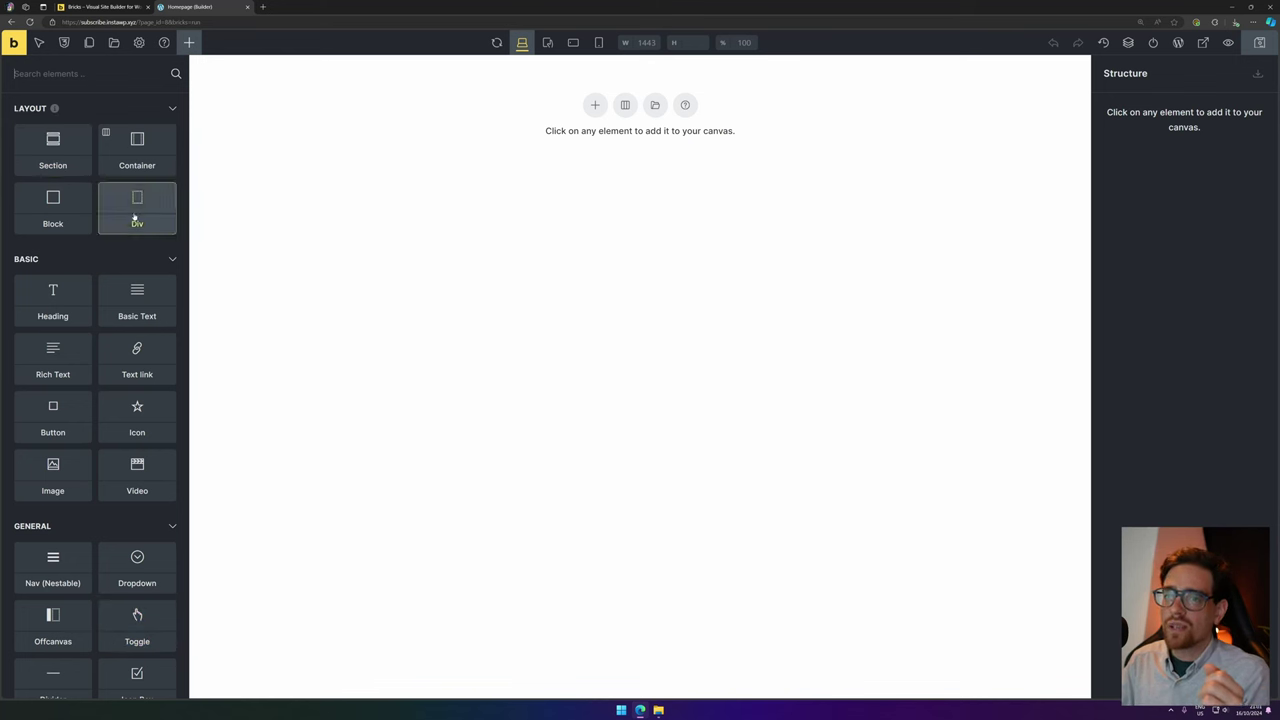
Add a Section with Container, then add and undo test Divs so the container stays empty.
{"action": "left_click", "coordinate": [47, 163]}
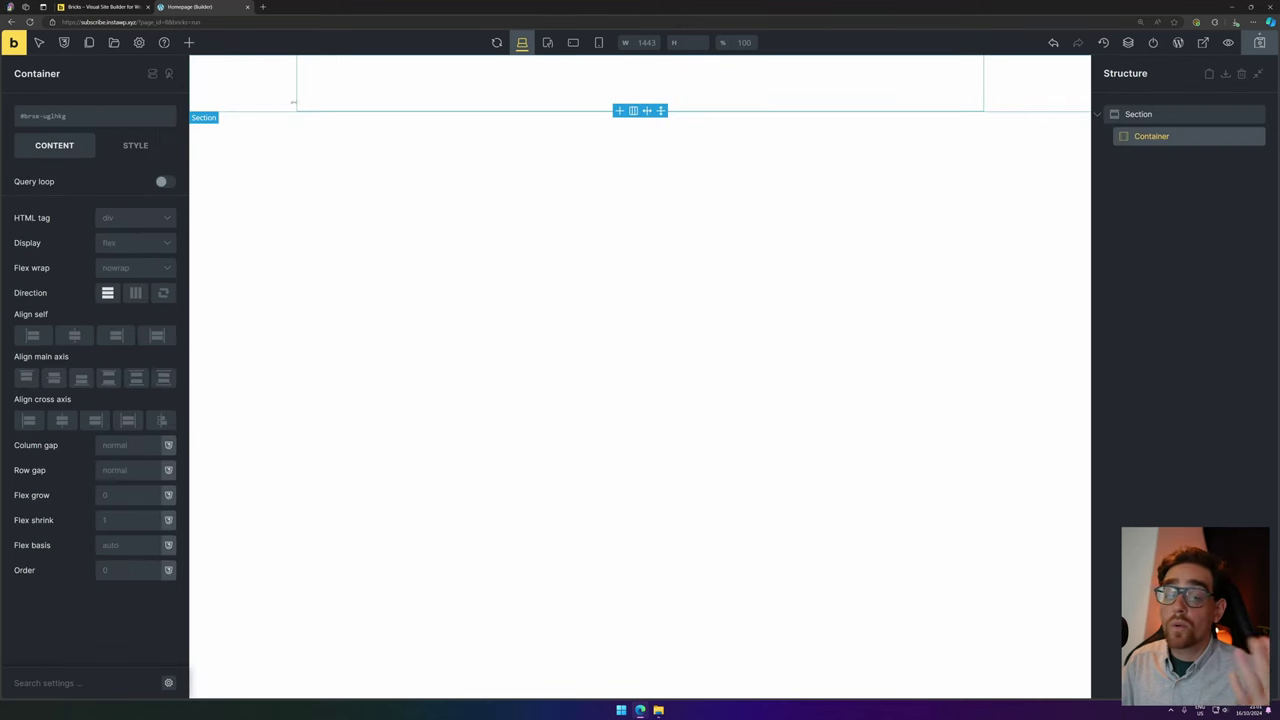
{"action": "left_click", "coordinate": [189, 42]}
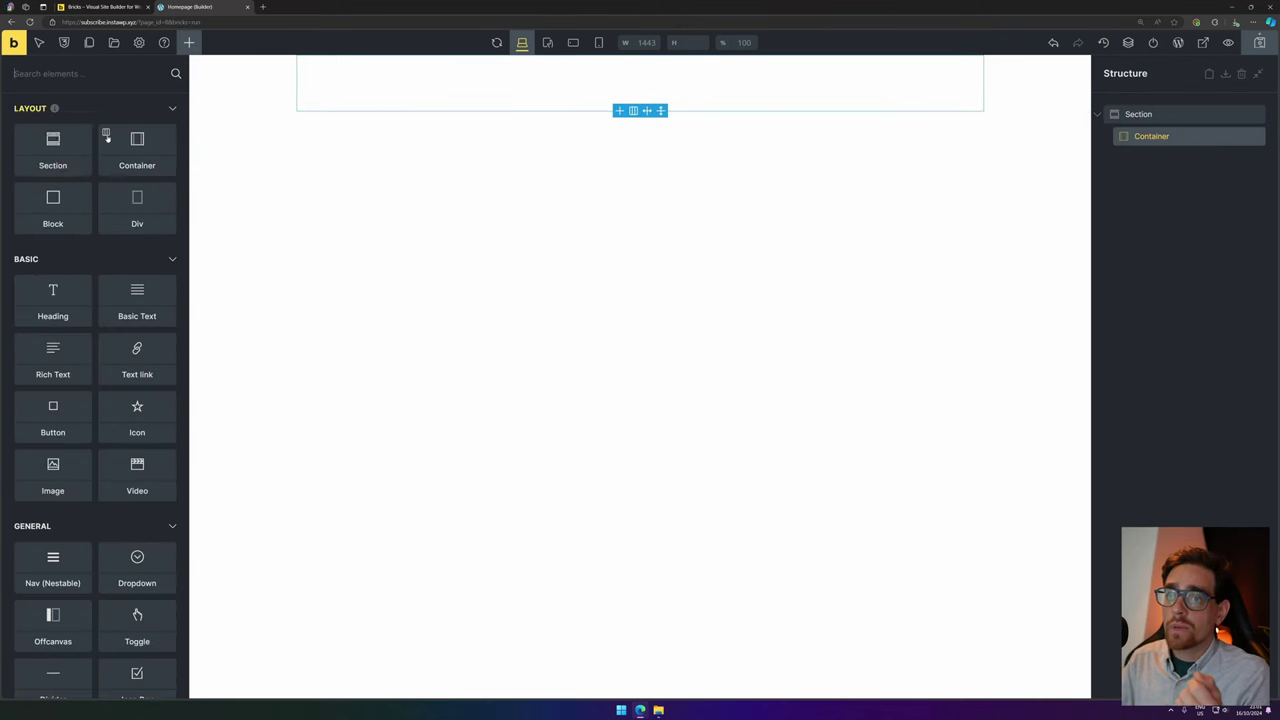
{"action": "left_click", "coordinate": [163, 200]}
{"action": "left_click", "coordinate": [84, 136]}
{"action": "left_click", "coordinate": [84, 136]}
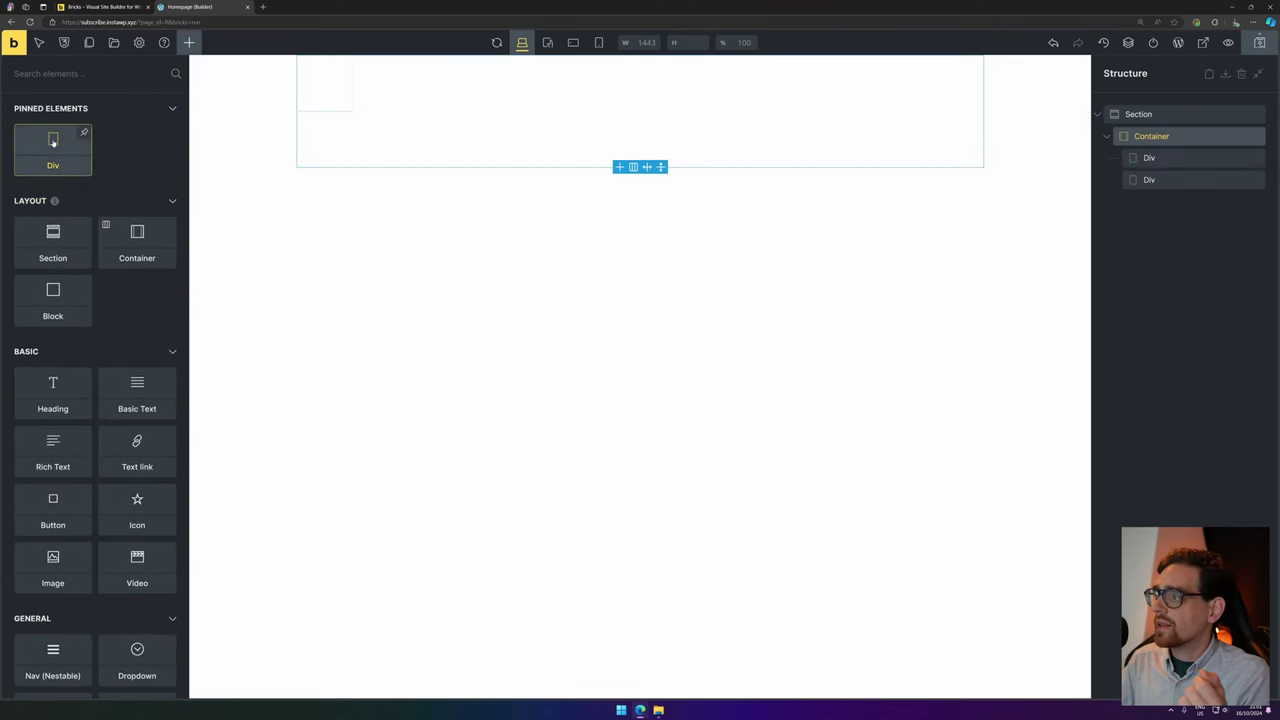
{"action": "left_click", "coordinate": [84, 136]}
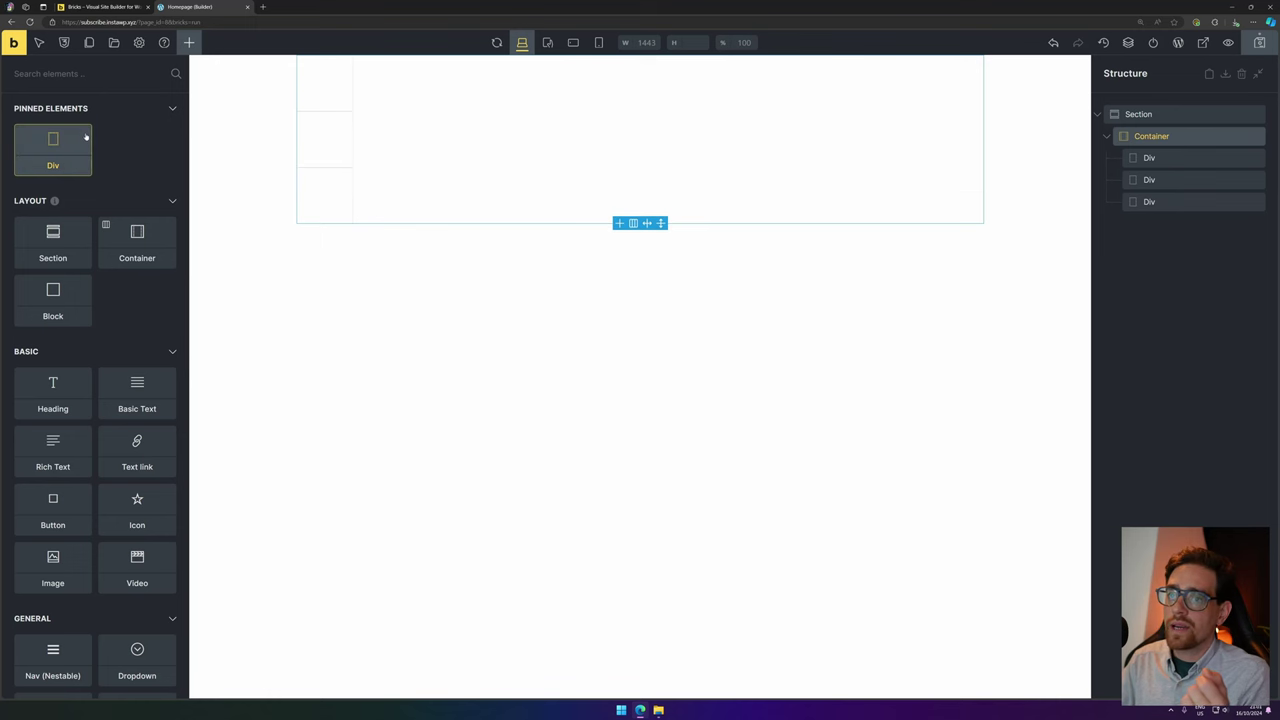
{"action": "left_click", "coordinate": [85, 136]}
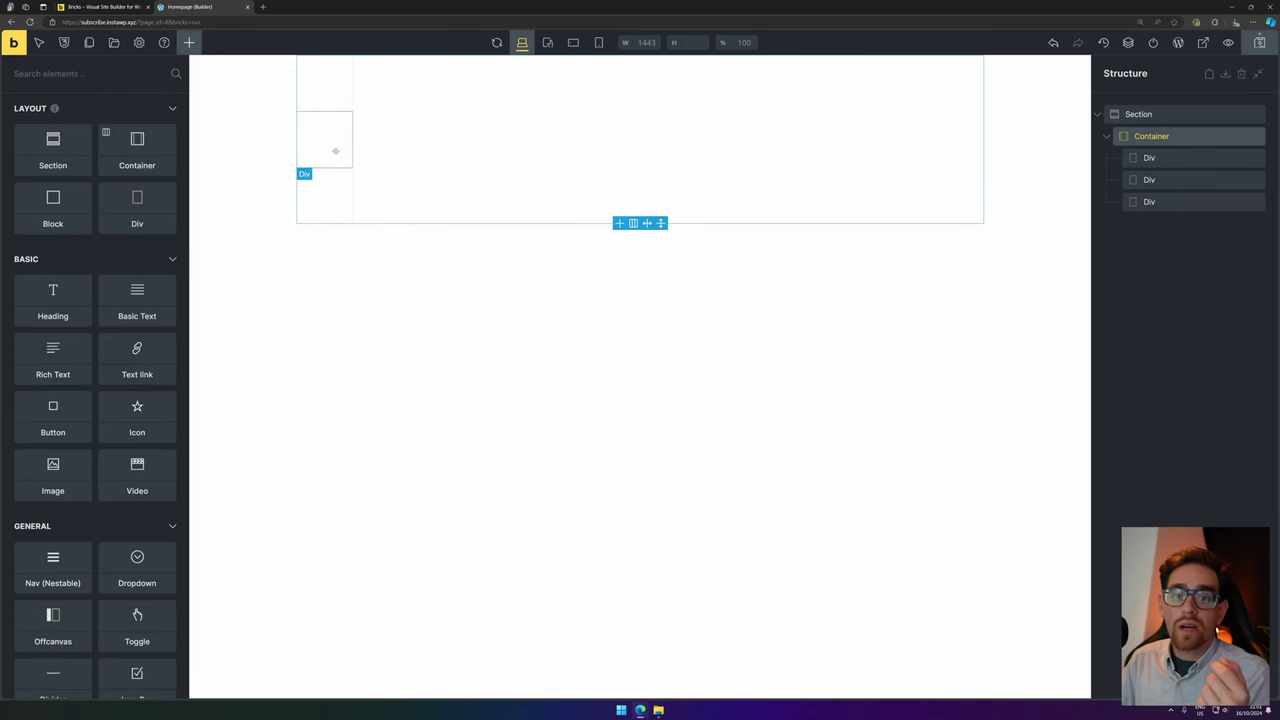
{"action": "key", "text": "ctrl+z"}
{"action": "key", "text": "ctrl+z"}
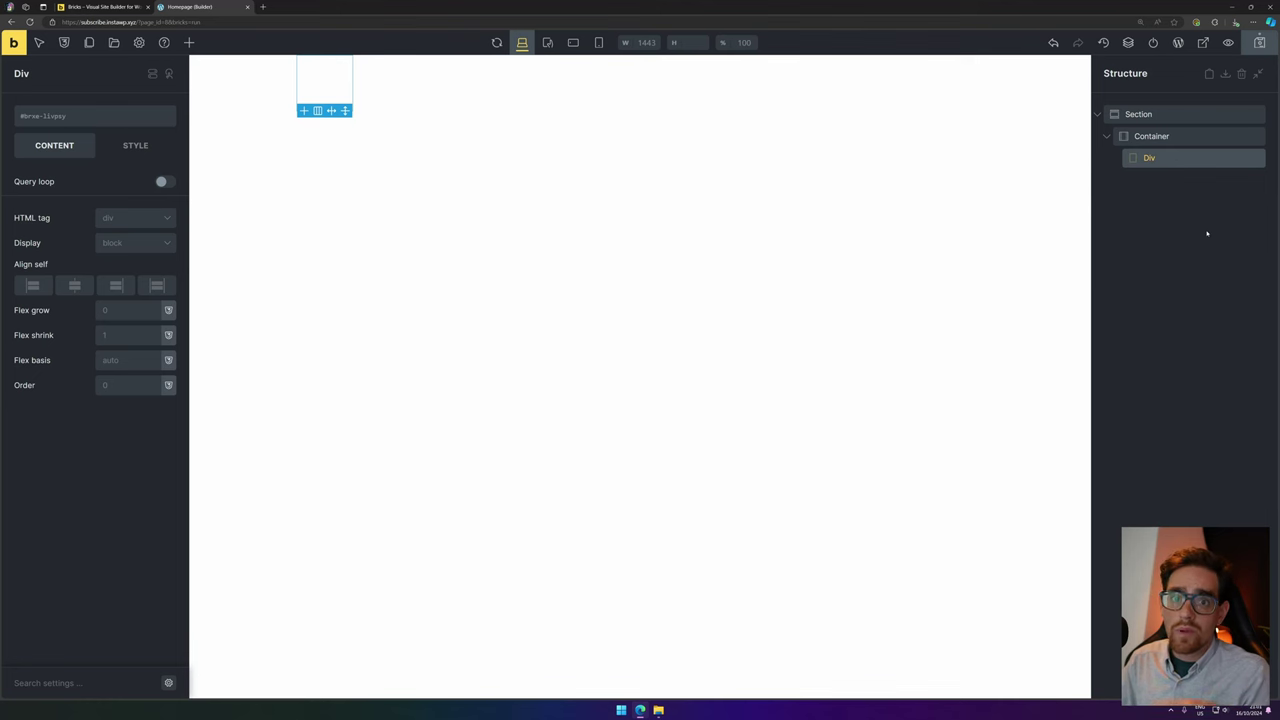
{"action": "key", "text": "ctrl+z"}
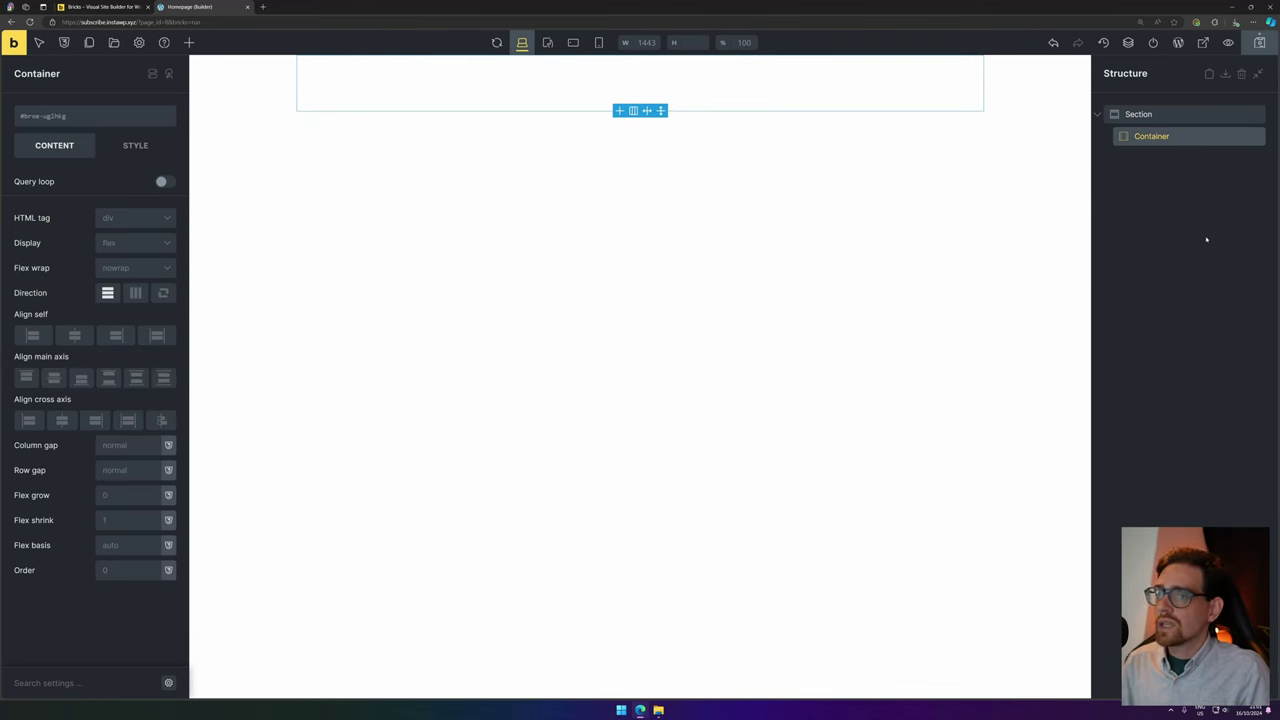
Add a Heading, a Rich Text block and a Button inside the container, then select the Section.
{"action": "left_click", "coordinate": [189, 42]}
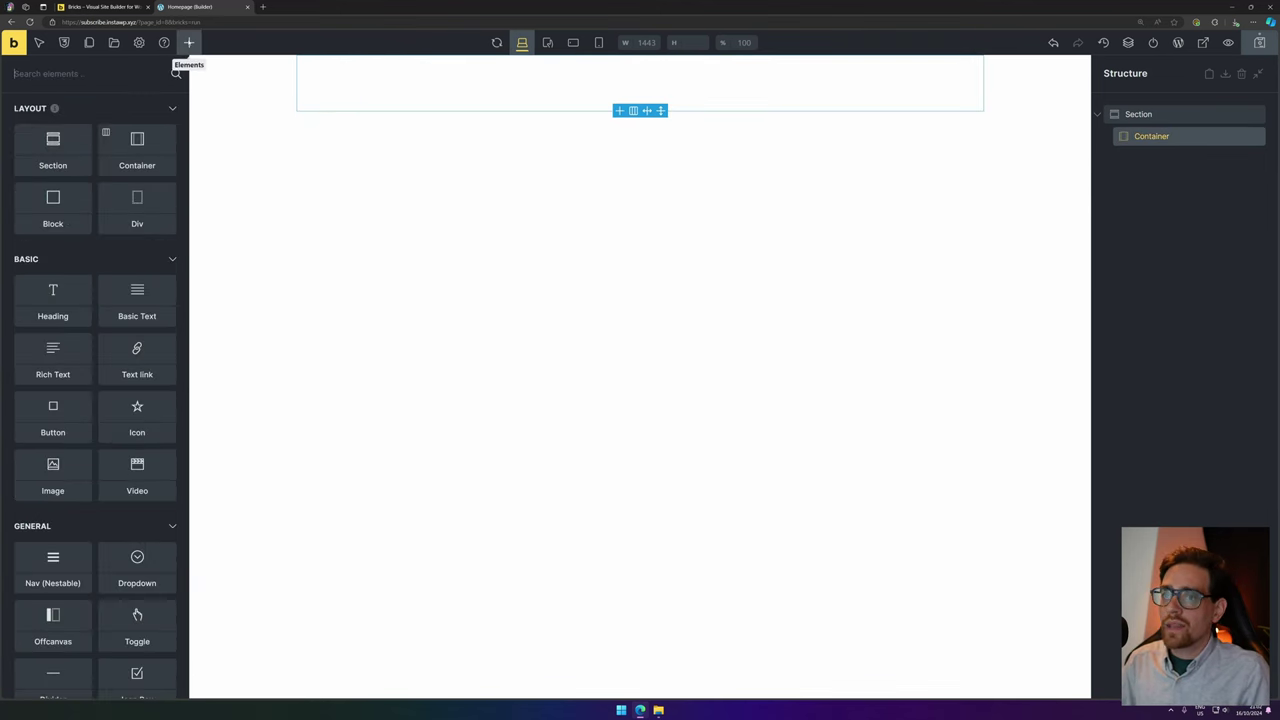
{"action": "left_click", "coordinate": [50, 316]}
{"action": "left_click", "coordinate": [52, 352]}
{"action": "left_click", "coordinate": [52, 403]}
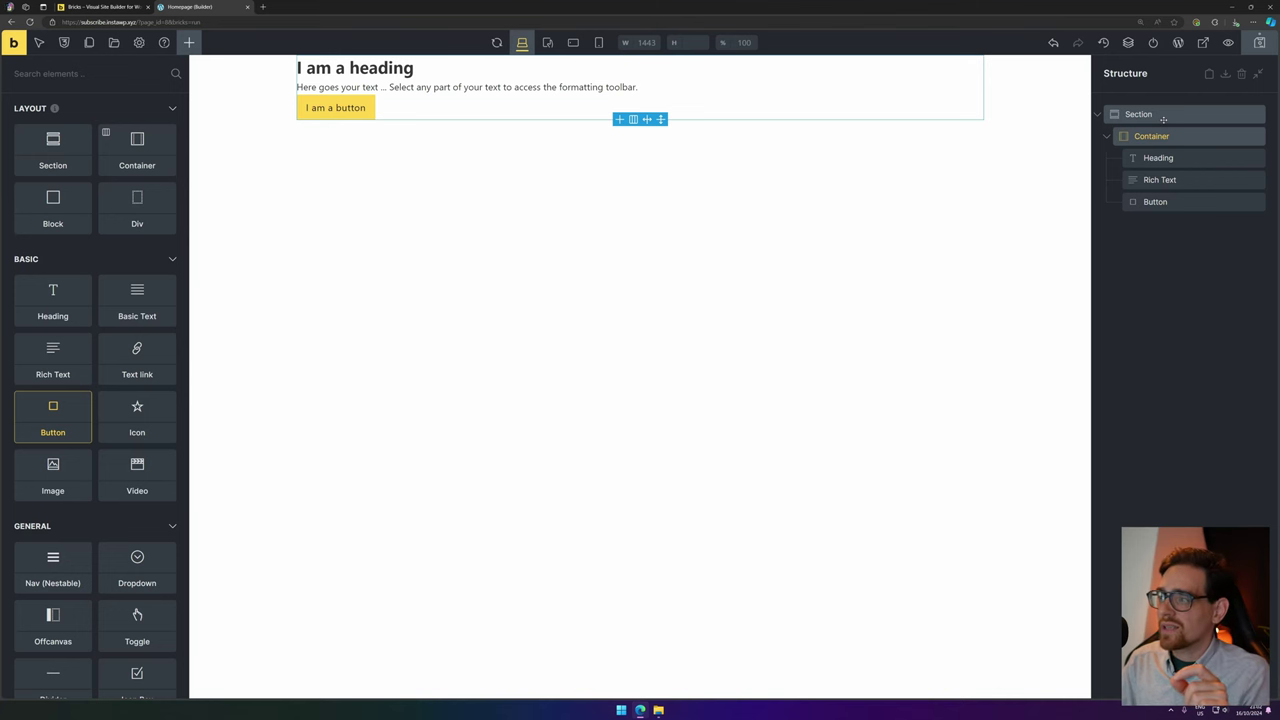
{"action": "left_click", "coordinate": [1184, 113]}
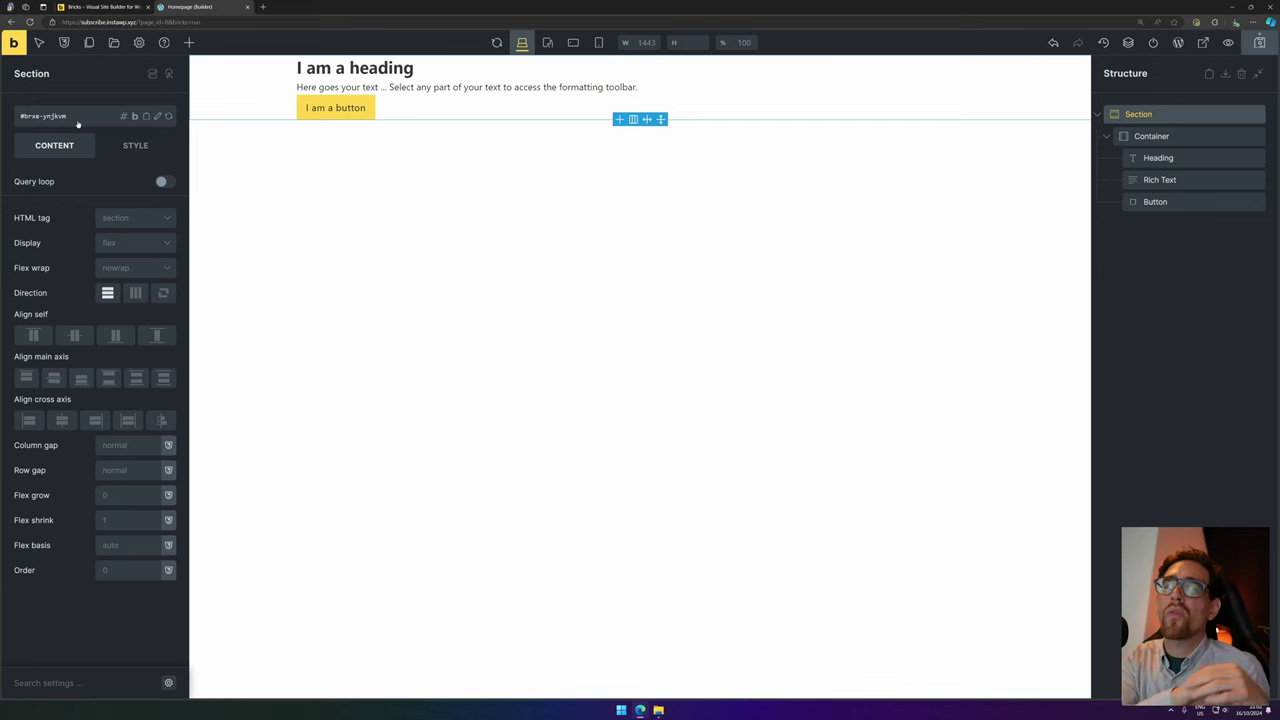
Create a 'hero' class and apply it to the first section.
{"action": "left_click", "coordinate": [78, 123]}
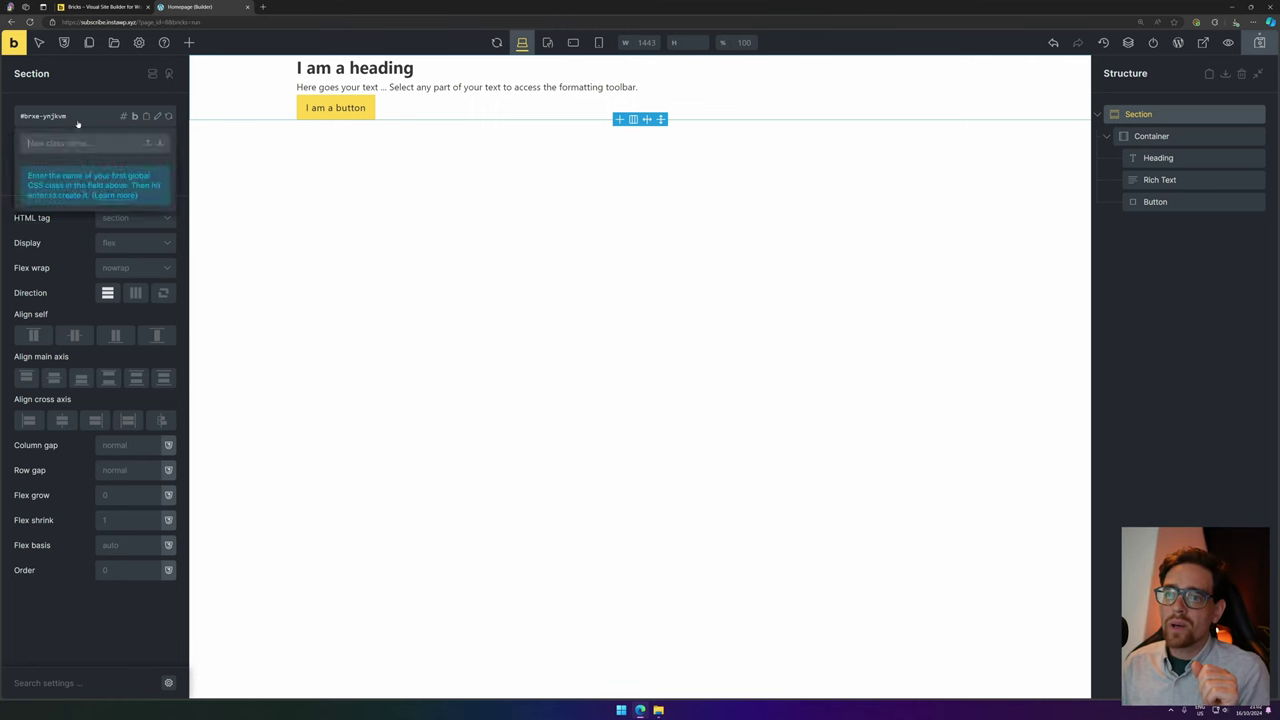
{"action": "type", "text": "hero"}
{"action": "key", "text": "Return"}
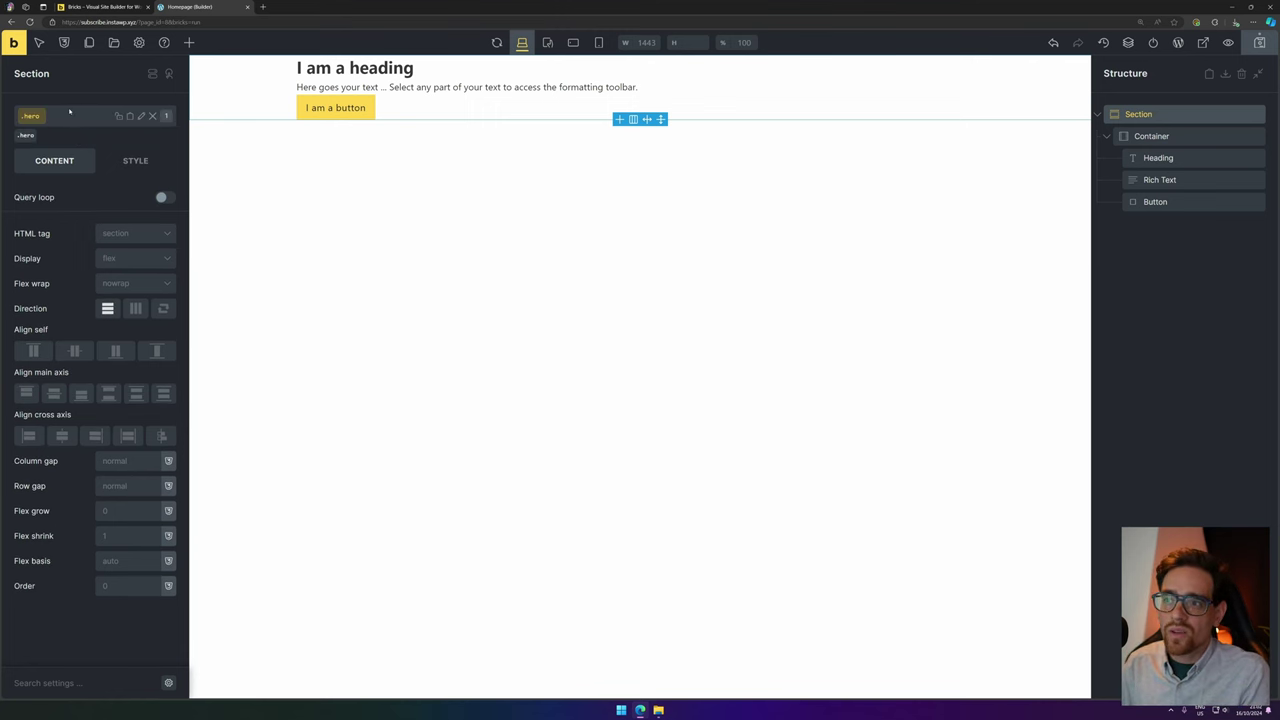
Add a second Section with Container and assign it the .hero class.
{"action": "left_click", "coordinate": [189, 42]}
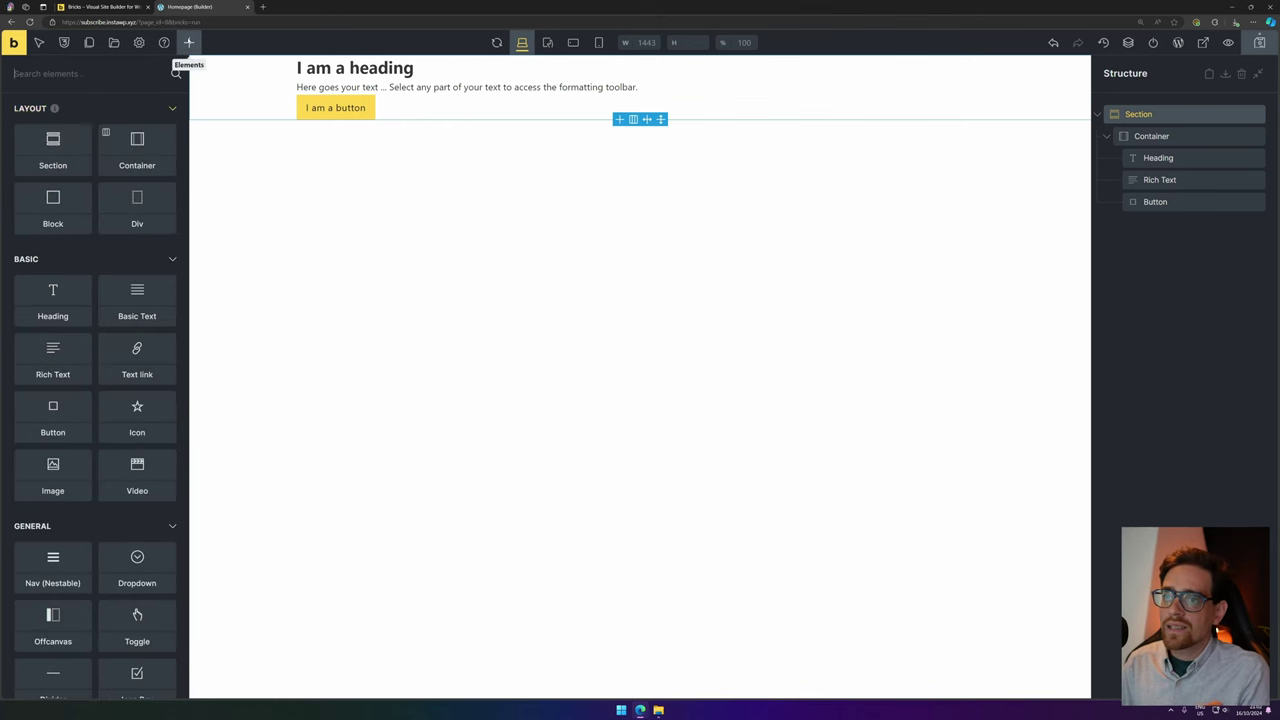
{"action": "left_click", "coordinate": [69, 137]}
{"action": "left_click", "coordinate": [80, 117]}
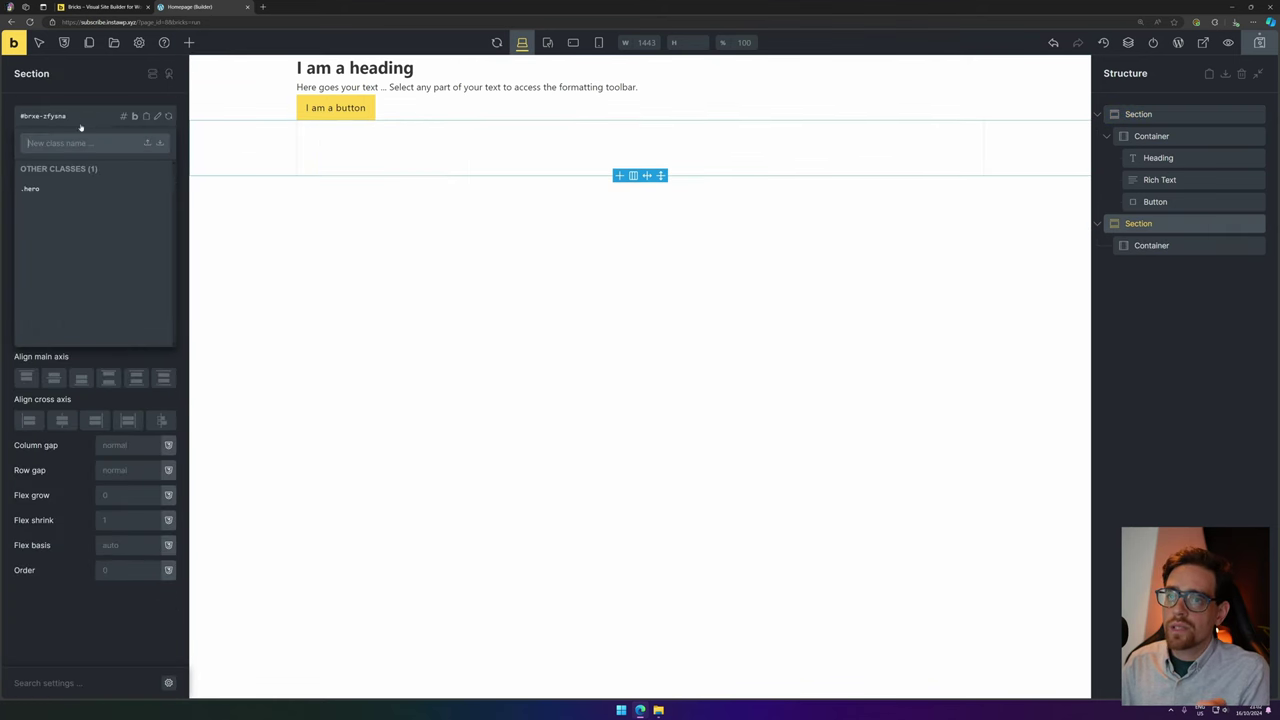
{"action": "type", "text": "hero"}
{"action": "left_click", "coordinate": [67, 190]}
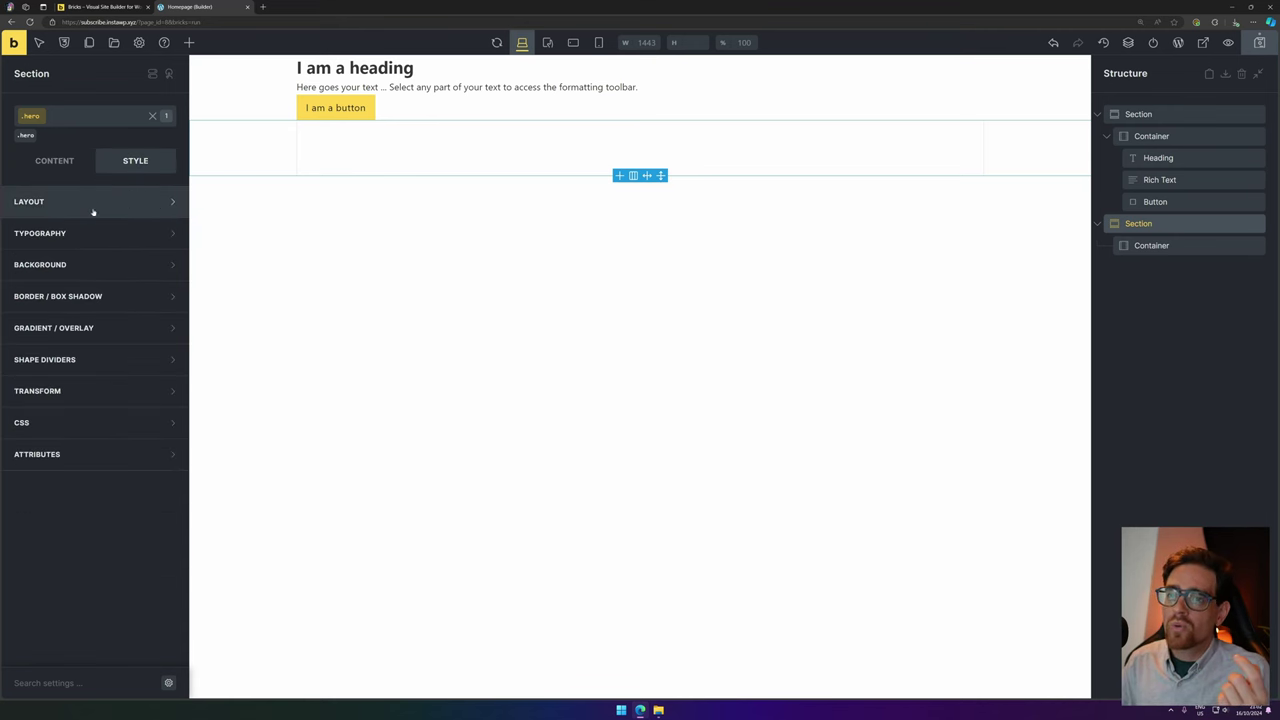
Give the .hero class a dark #212121 background.
{"action": "left_click", "coordinate": [94, 265]}
{"action": "left_click", "coordinate": [168, 296]}
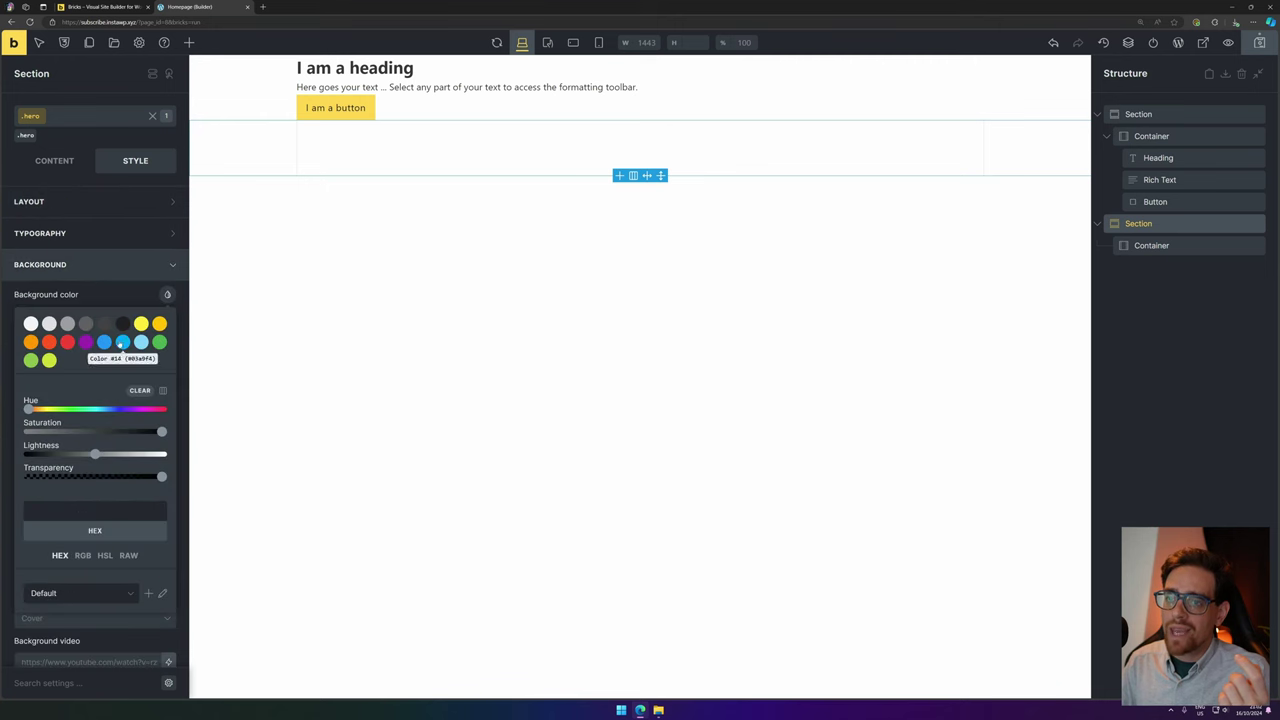
{"action": "left_click", "coordinate": [122, 325]}
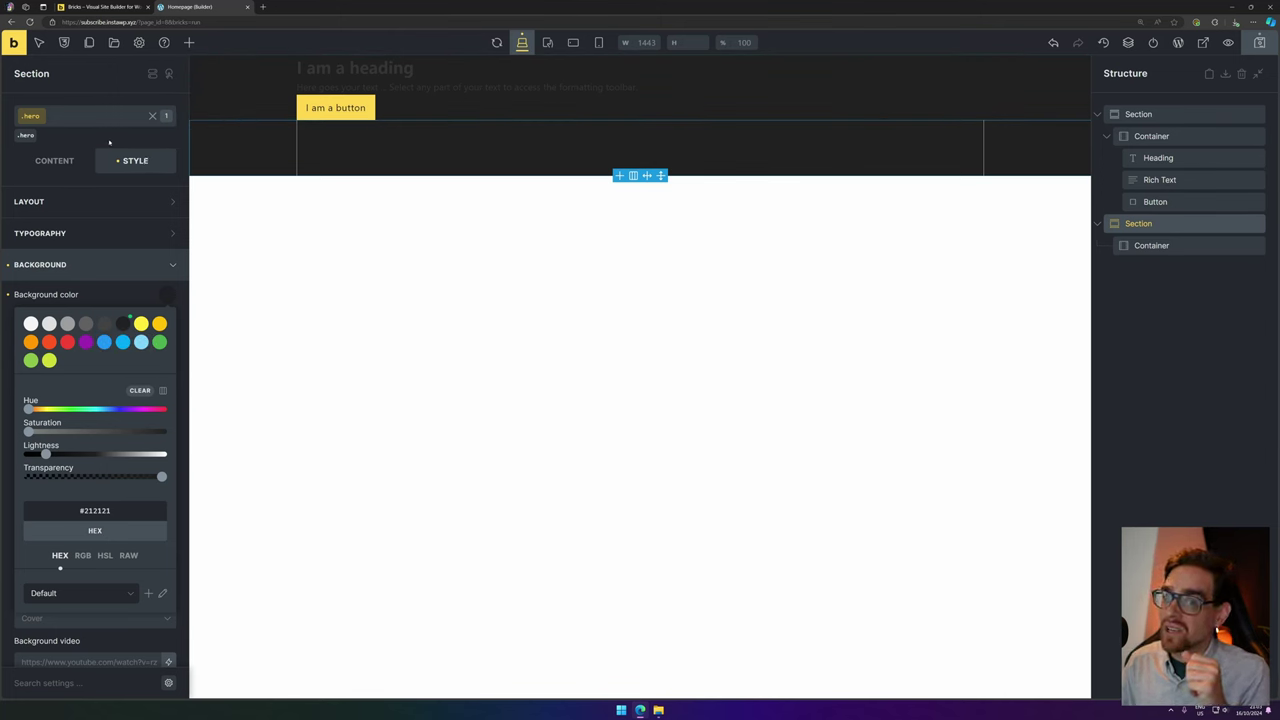
Set the .hero text colour to light #f5f5f5.
{"action": "left_click", "coordinate": [160, 233]}
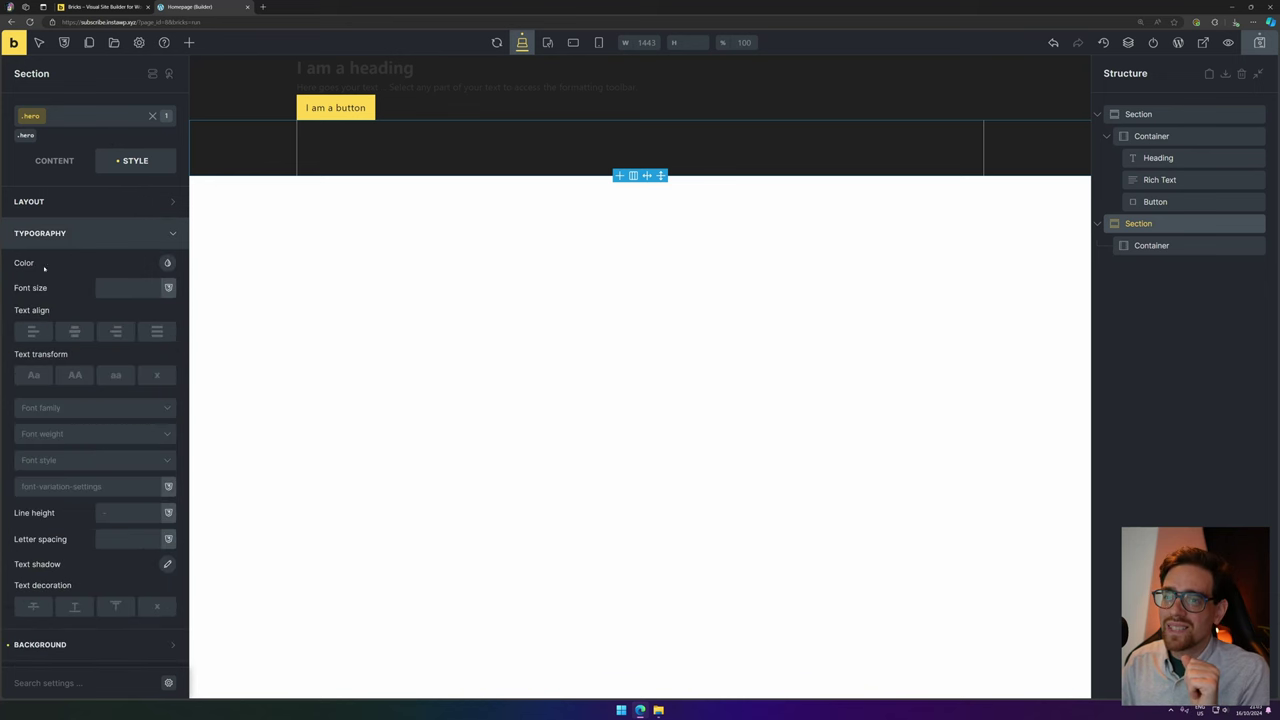
{"action": "left_click", "coordinate": [168, 263]}
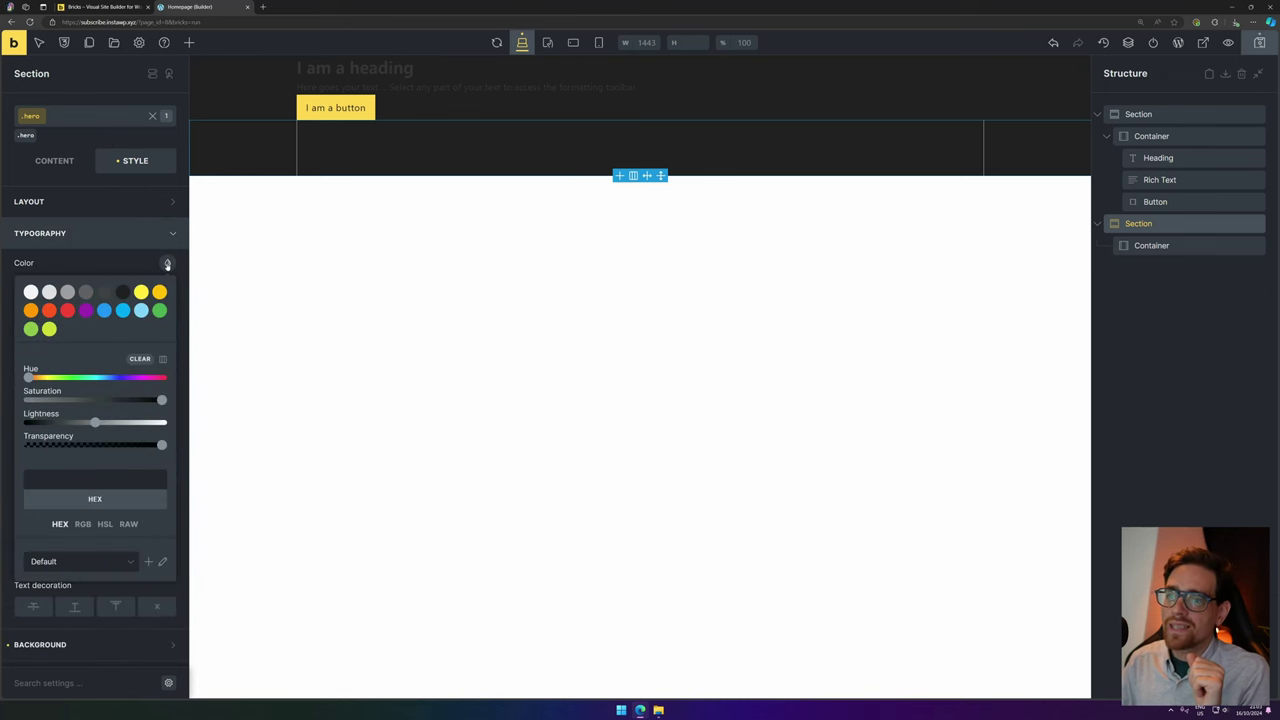
{"action": "left_click", "coordinate": [30, 291]}
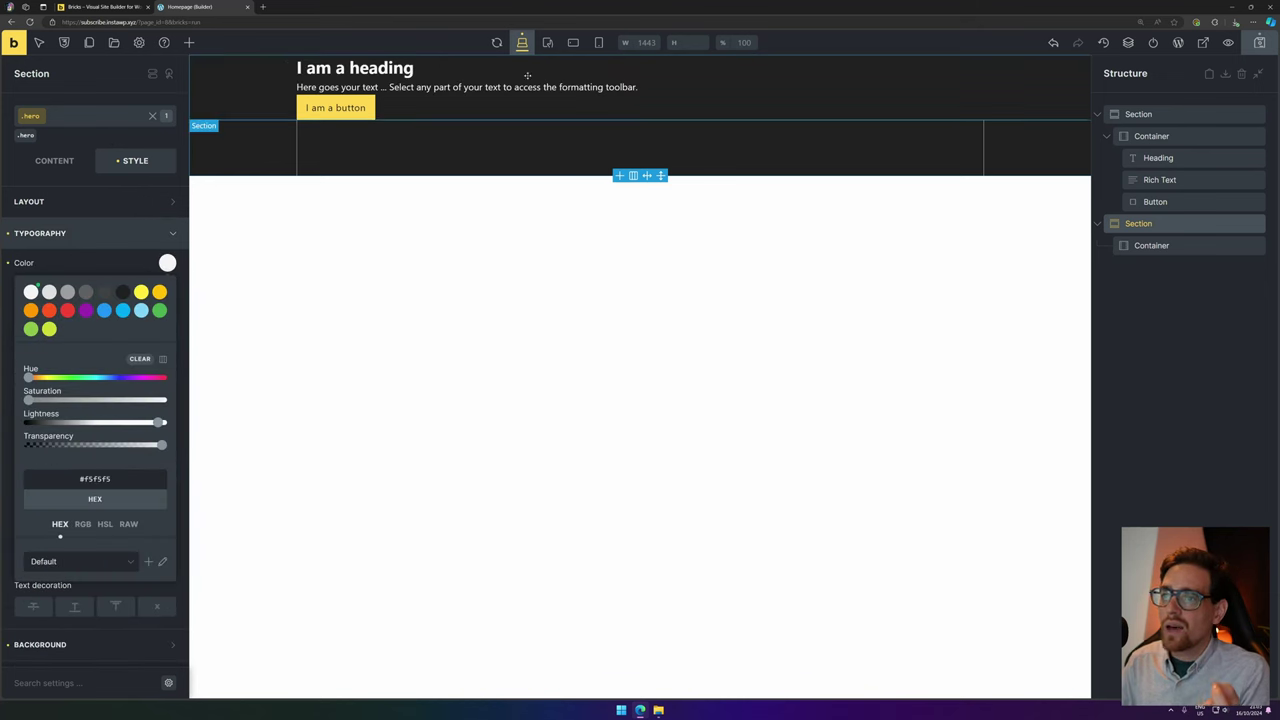
{"action": "left_click", "coordinate": [1212, 250]}
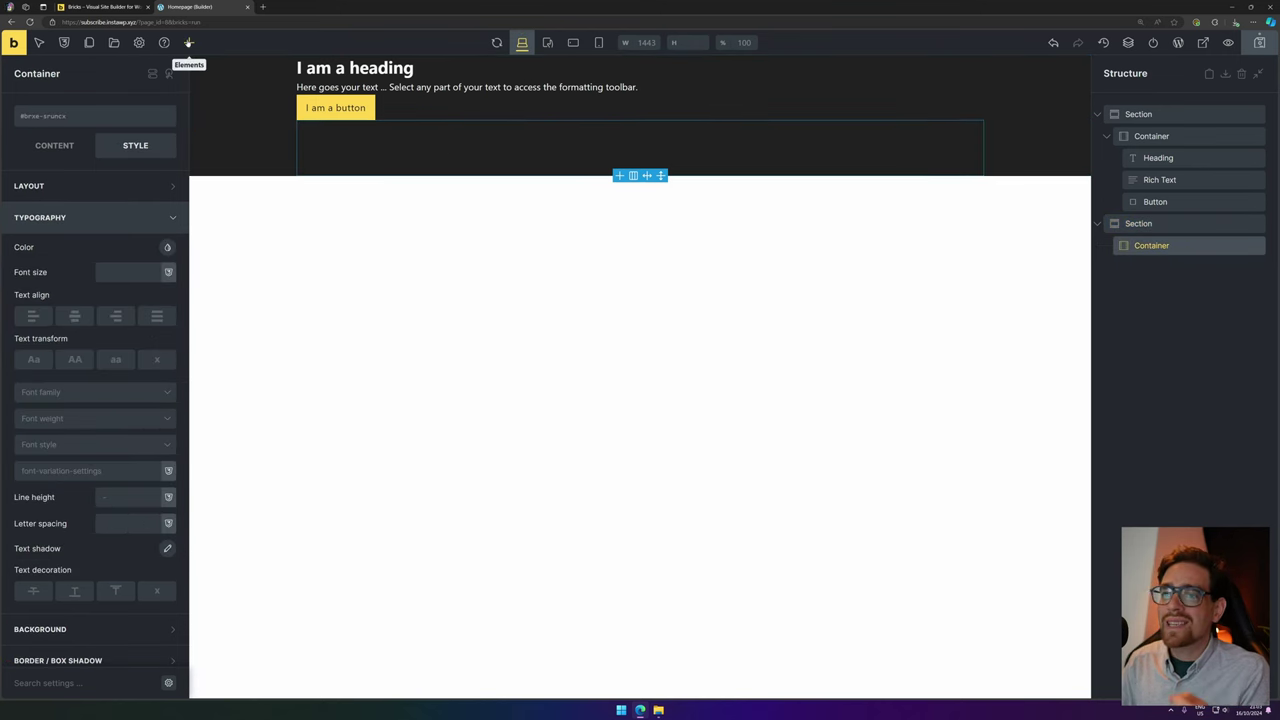
Add a Heading and a Rich Text block to the second container, then select the second section.
{"action": "left_click", "coordinate": [188, 42]}
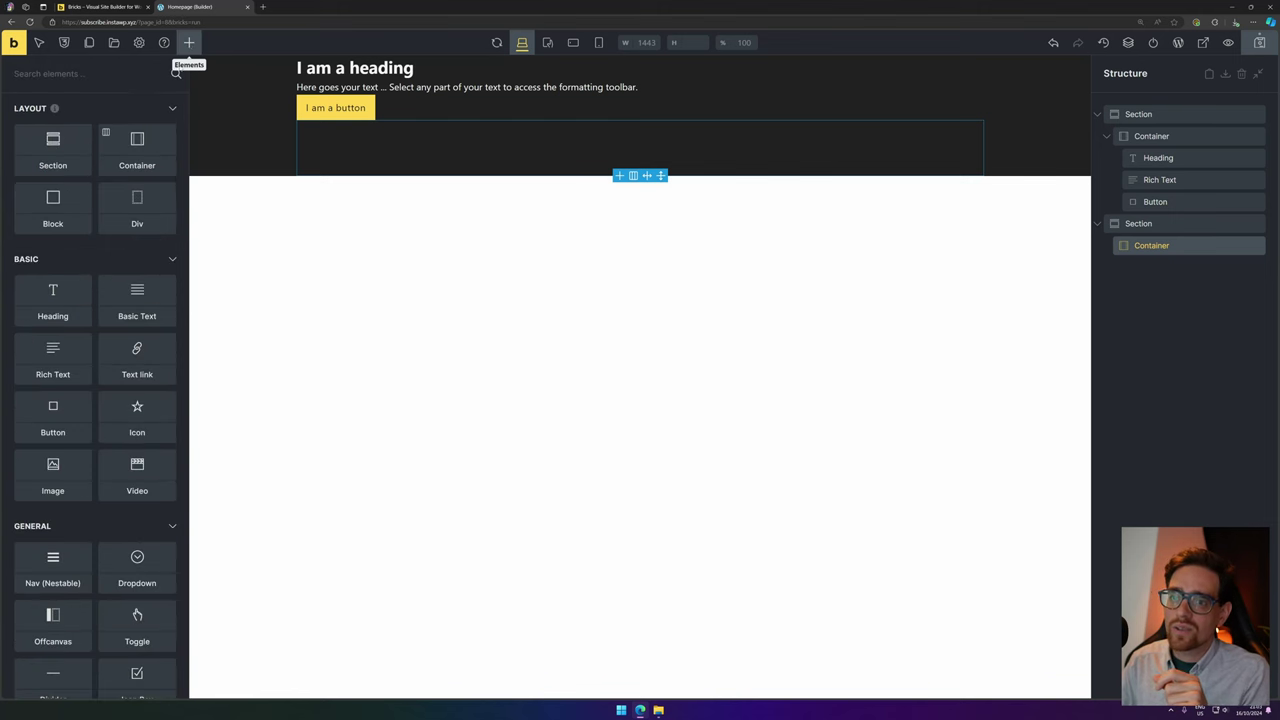
{"action": "left_click", "coordinate": [60, 295]}
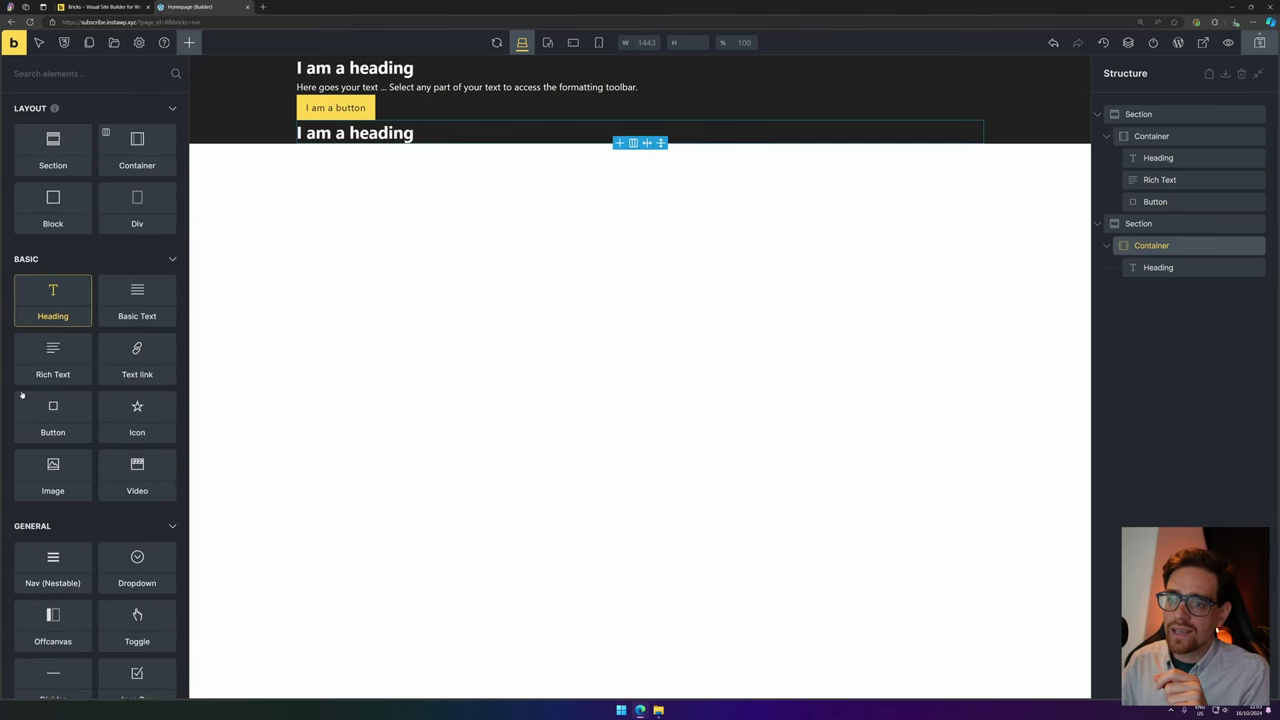
{"action": "left_click", "coordinate": [55, 366]}
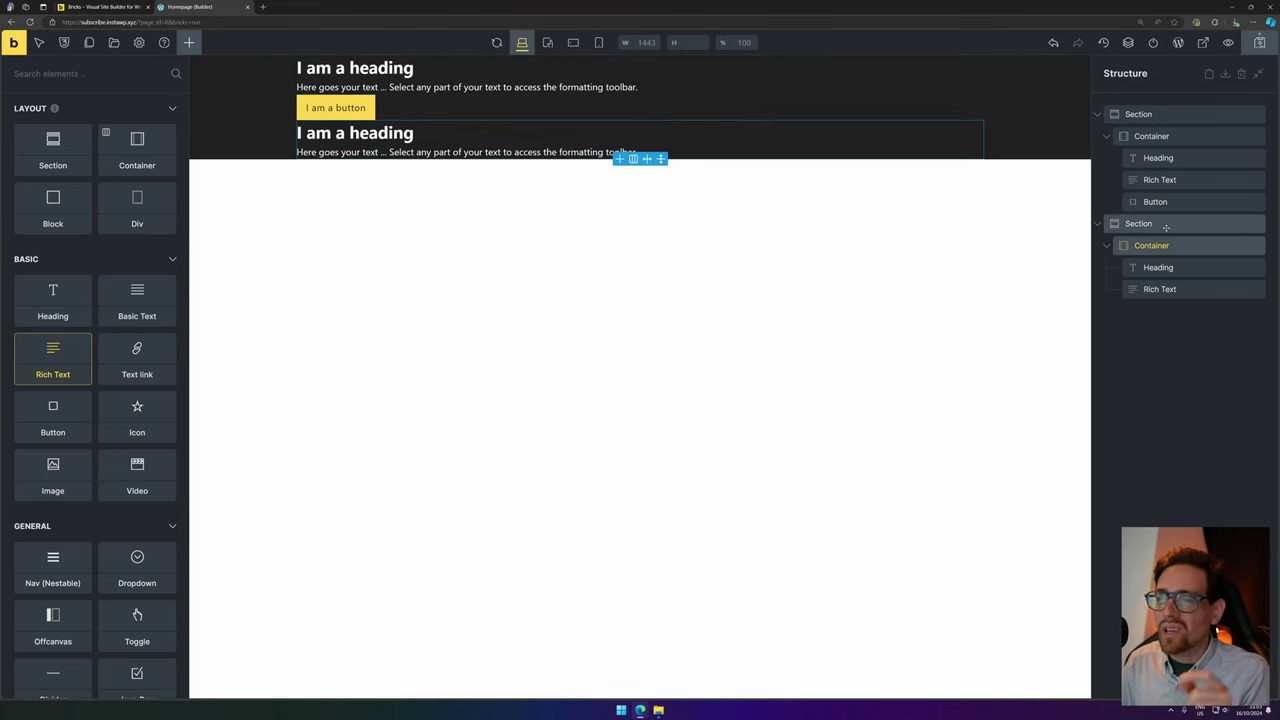
{"action": "left_click", "coordinate": [1165, 225]}
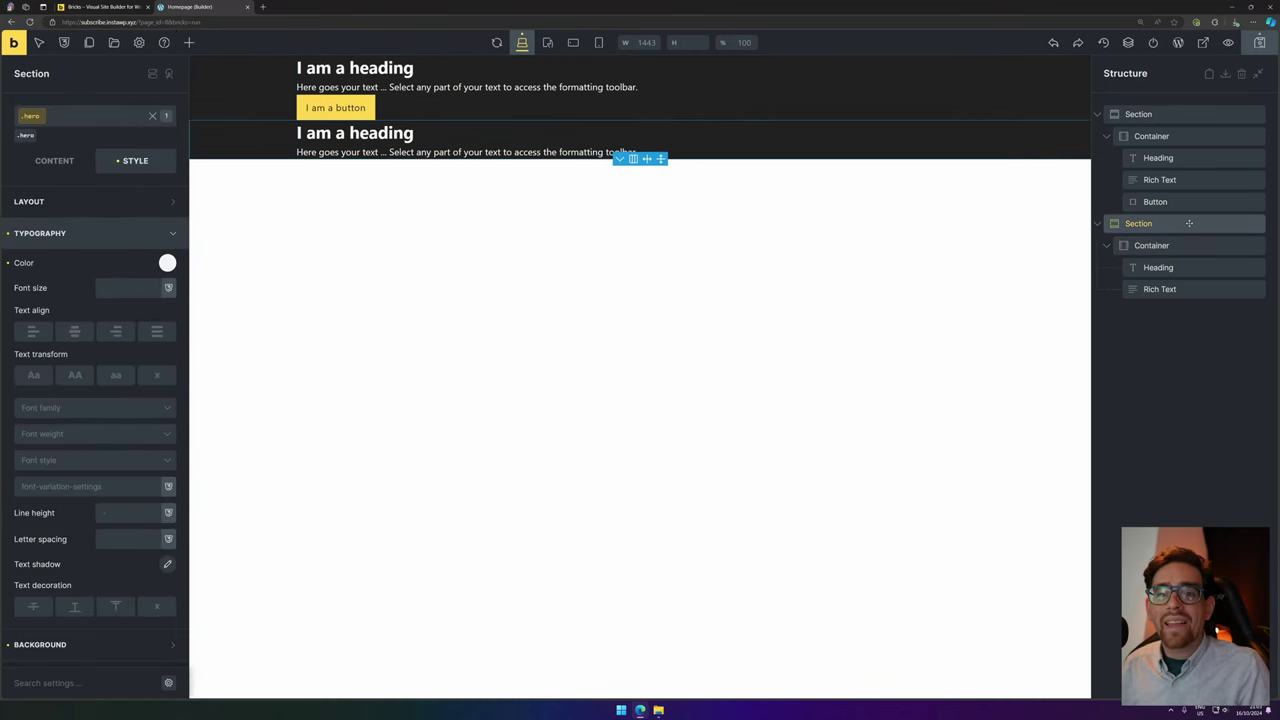
Delete the extra second section and select the first container's layout settings.
{"action": "key", "text": "Delete"}
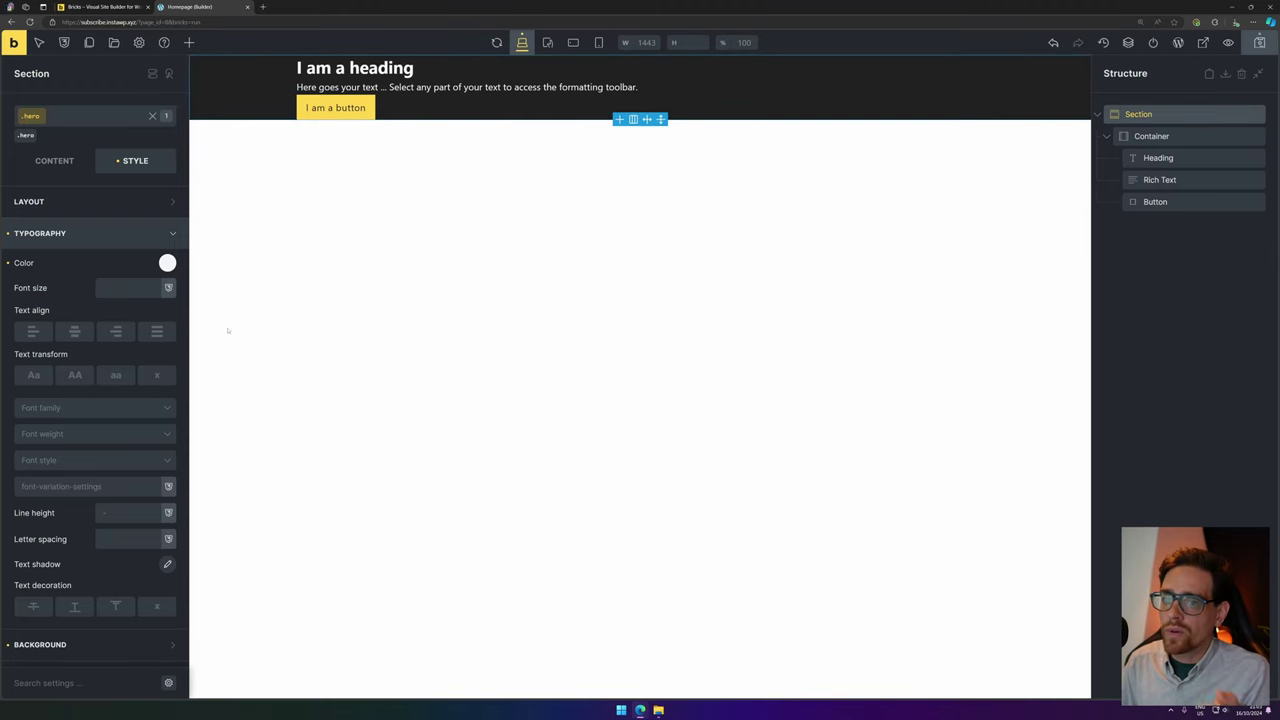
{"action": "left_click", "coordinate": [450, 110]}
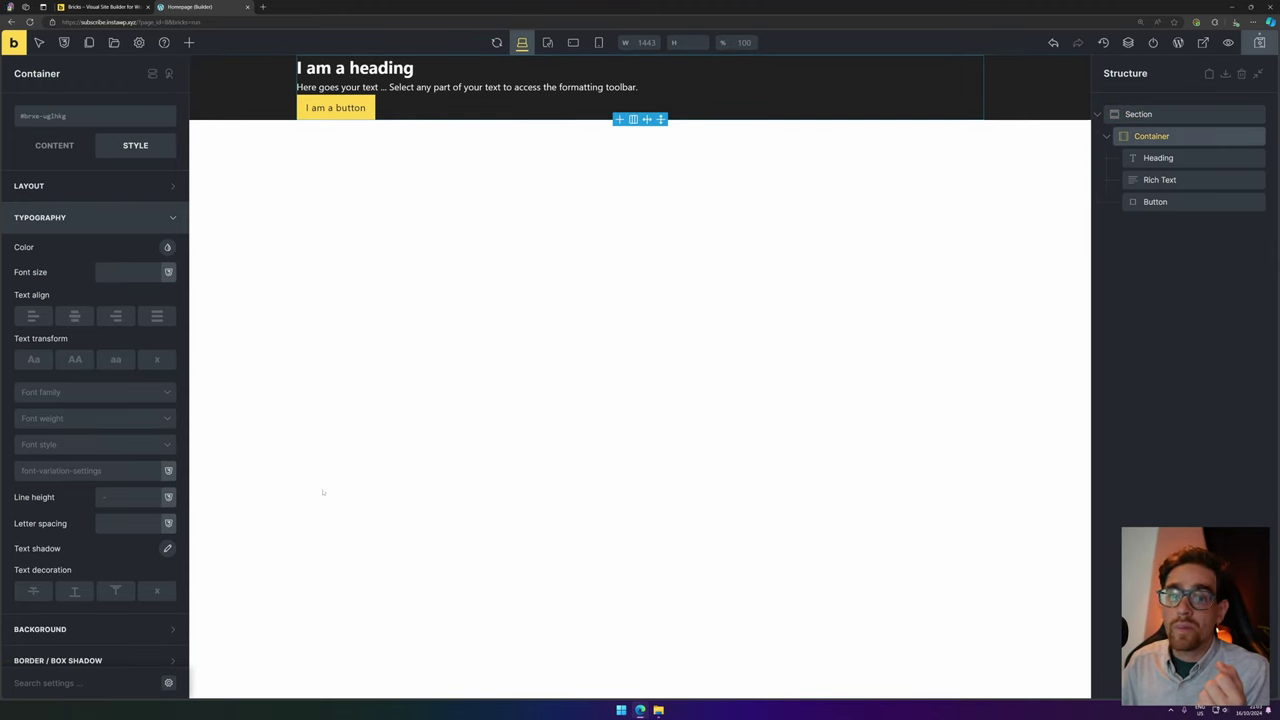
{"action": "left_click", "coordinate": [108, 216]}
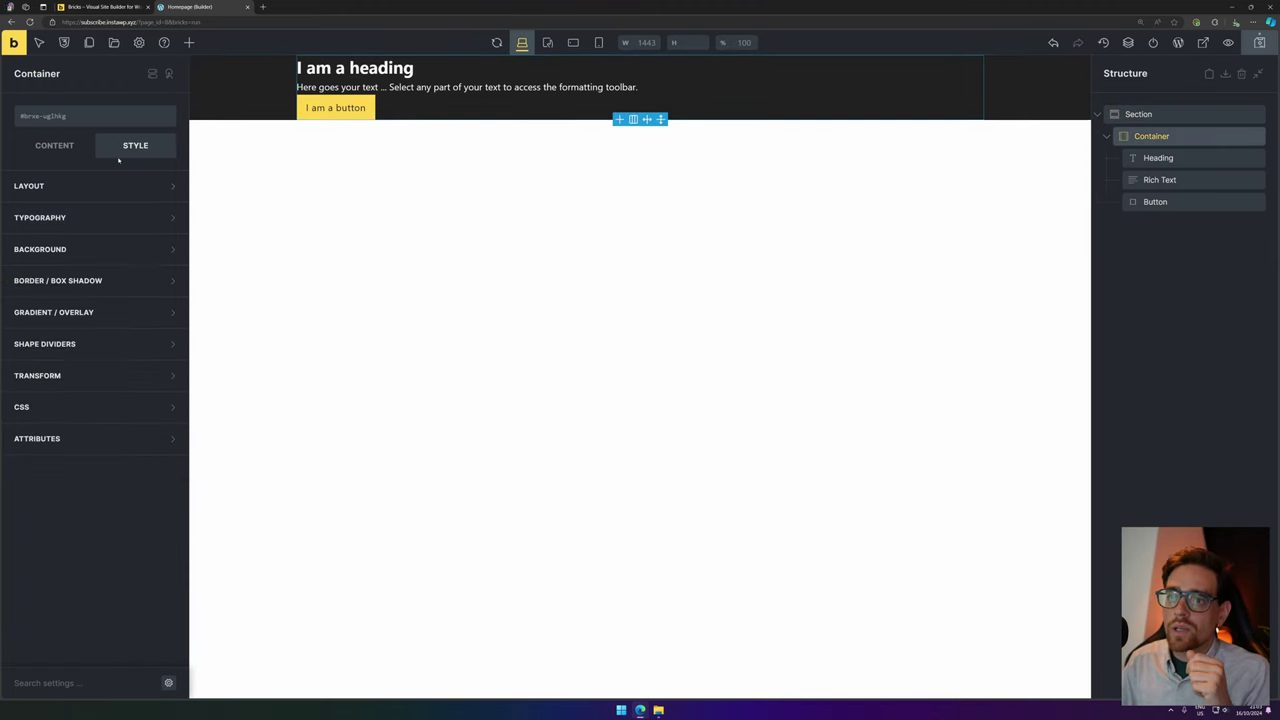
{"action": "left_click", "coordinate": [94, 187]}
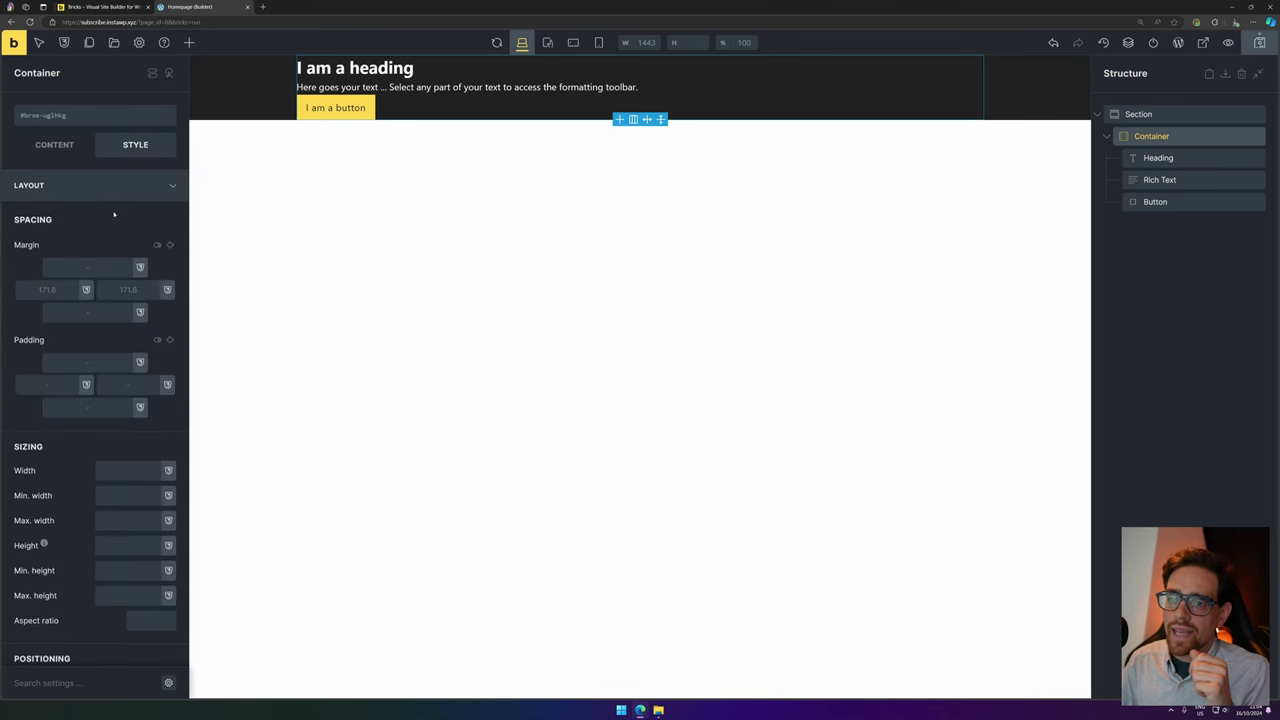
Set the container's height to 90vh.
{"action": "scroll", "coordinate": [105, 375], "scroll_direction": "down", "scroll_amount": 3}
{"action": "left_click", "coordinate": [138, 381]}
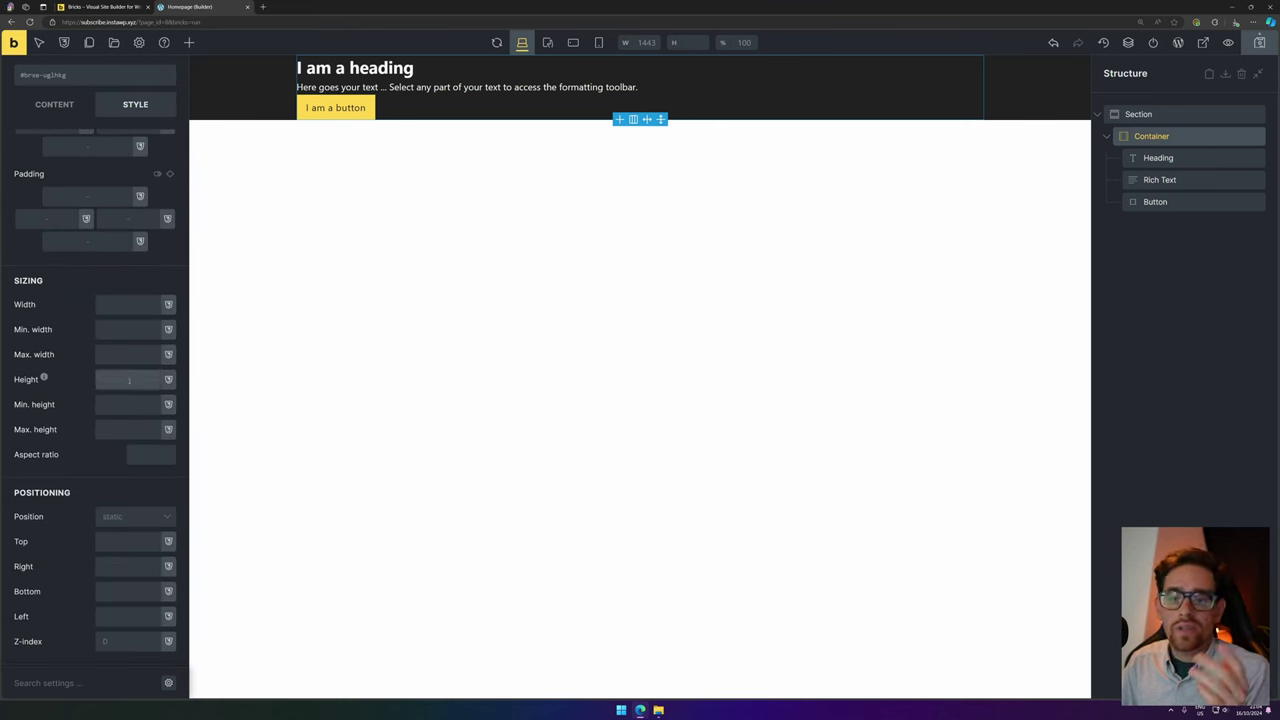
{"action": "type", "text": "30sdakjhnasdf"}
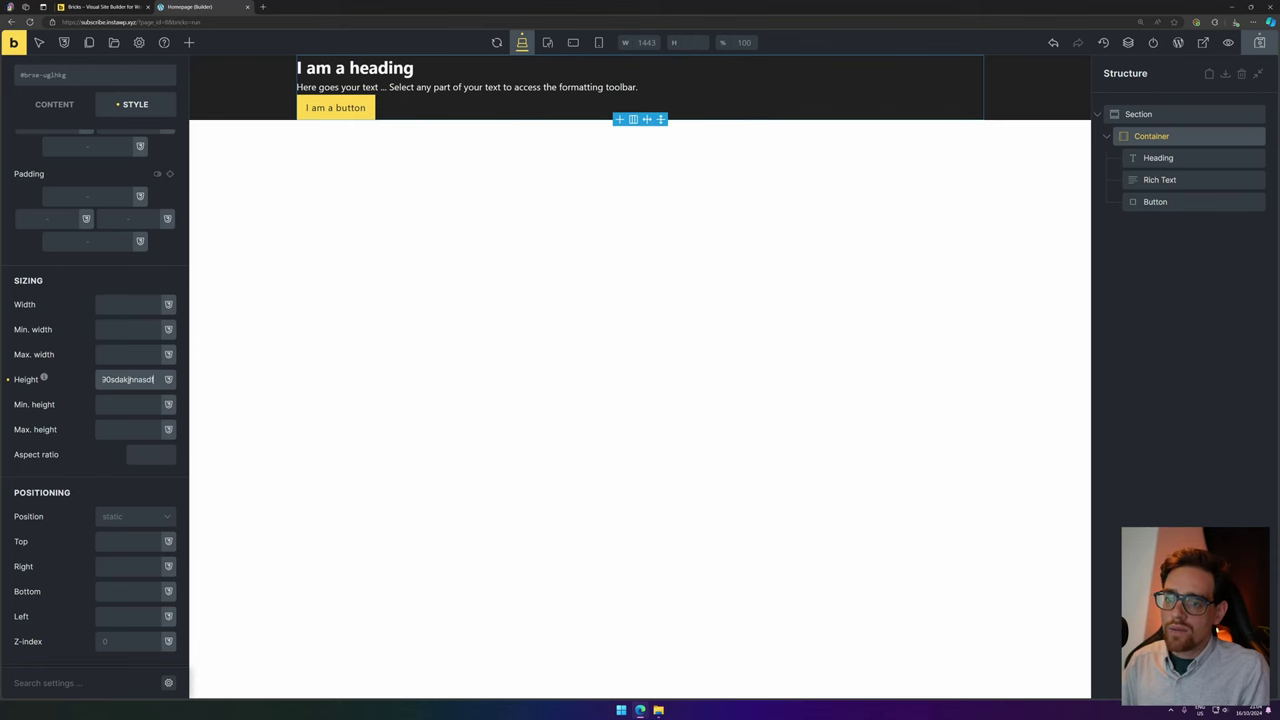
{"action": "key", "text": "ctrl+a"}
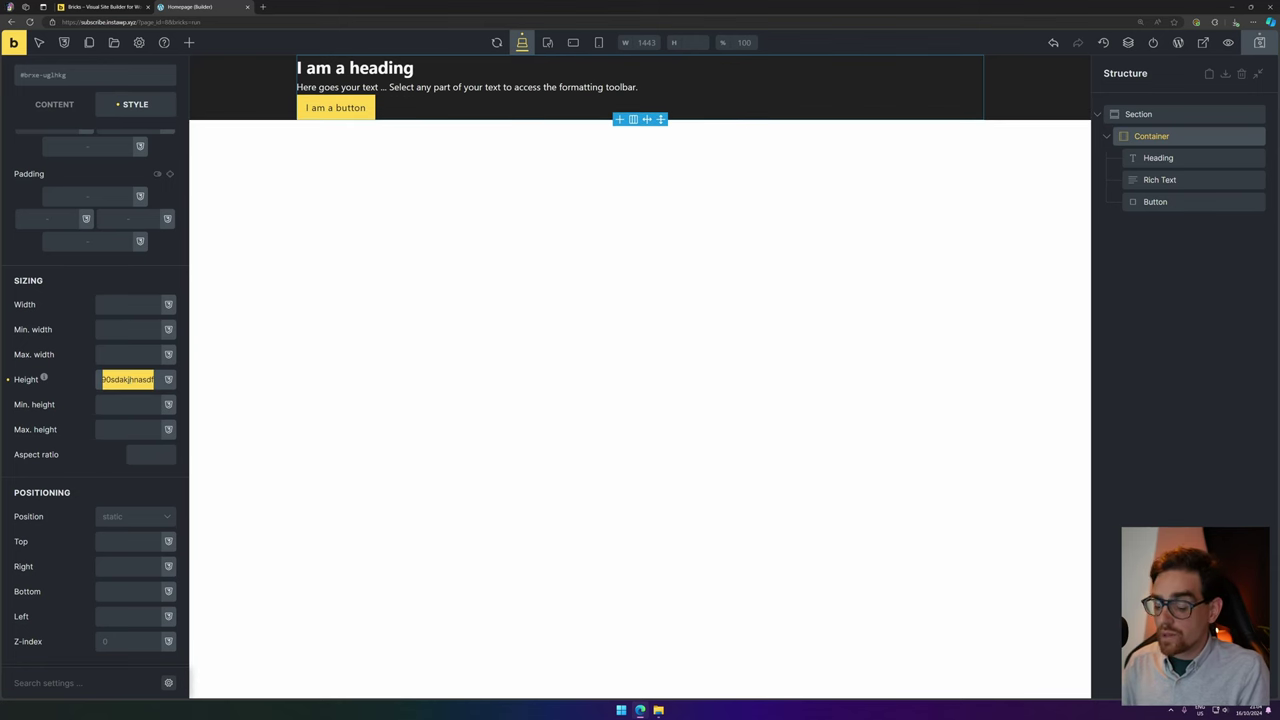
{"action": "type", "text": "90"}
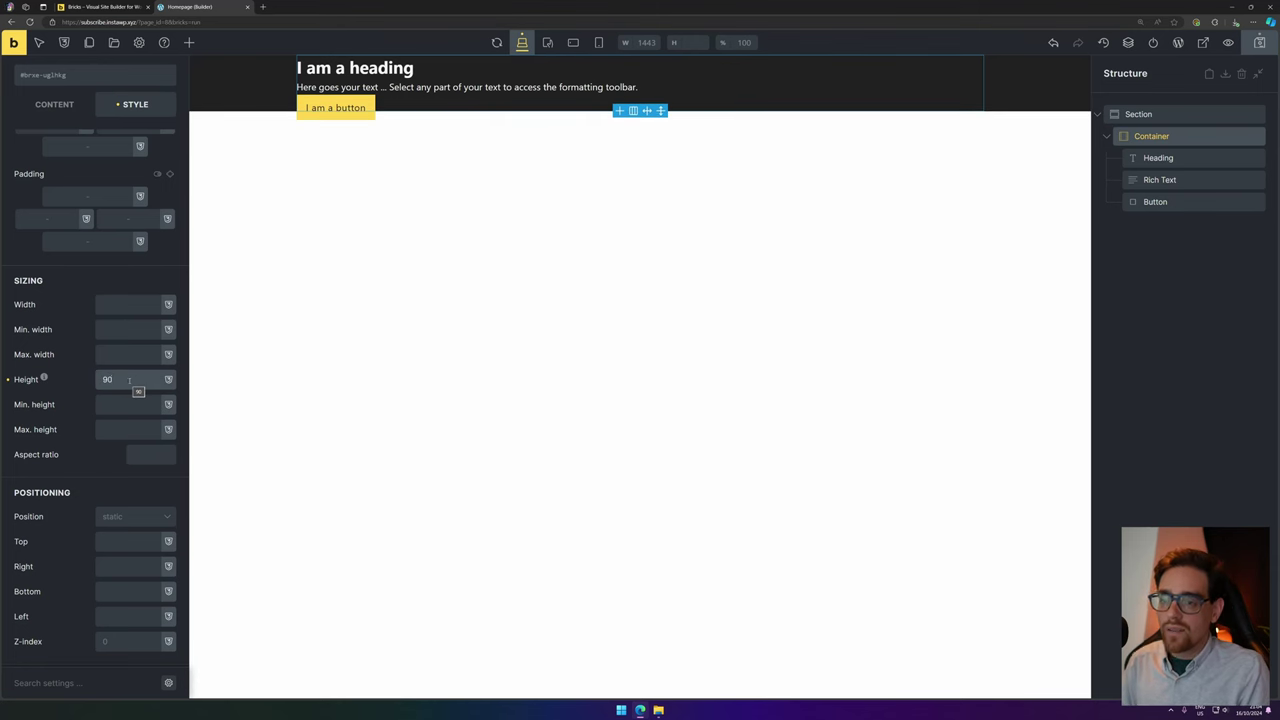
{"action": "type", "text": "px"}
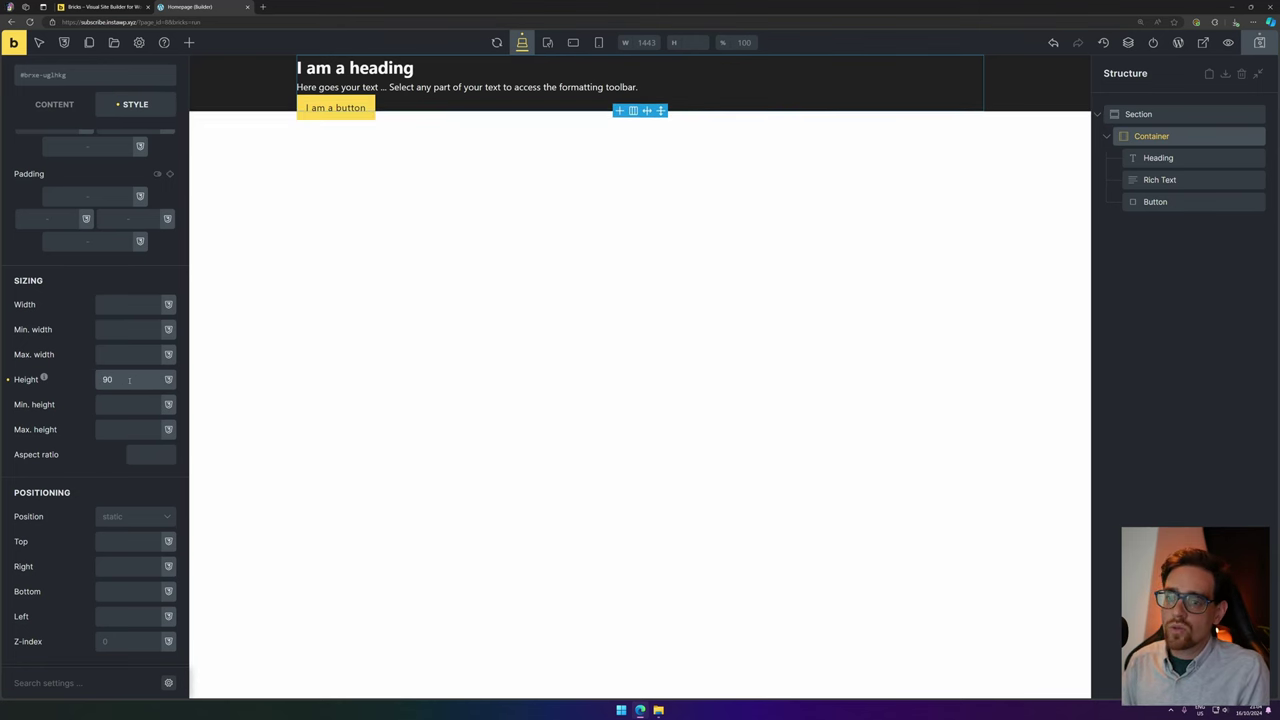
{"action": "key", "text": "BackSpace"}
{"action": "key", "text": "BackSpace"}
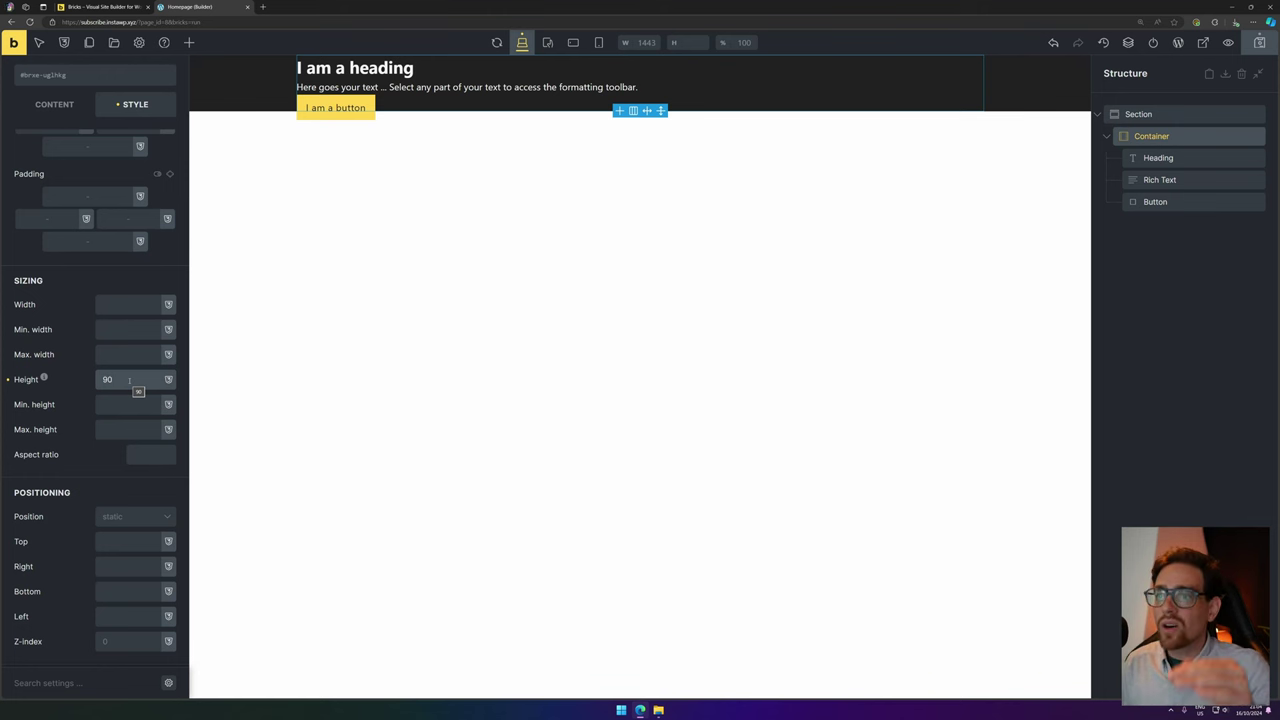
{"action": "type", "text": "vh"}
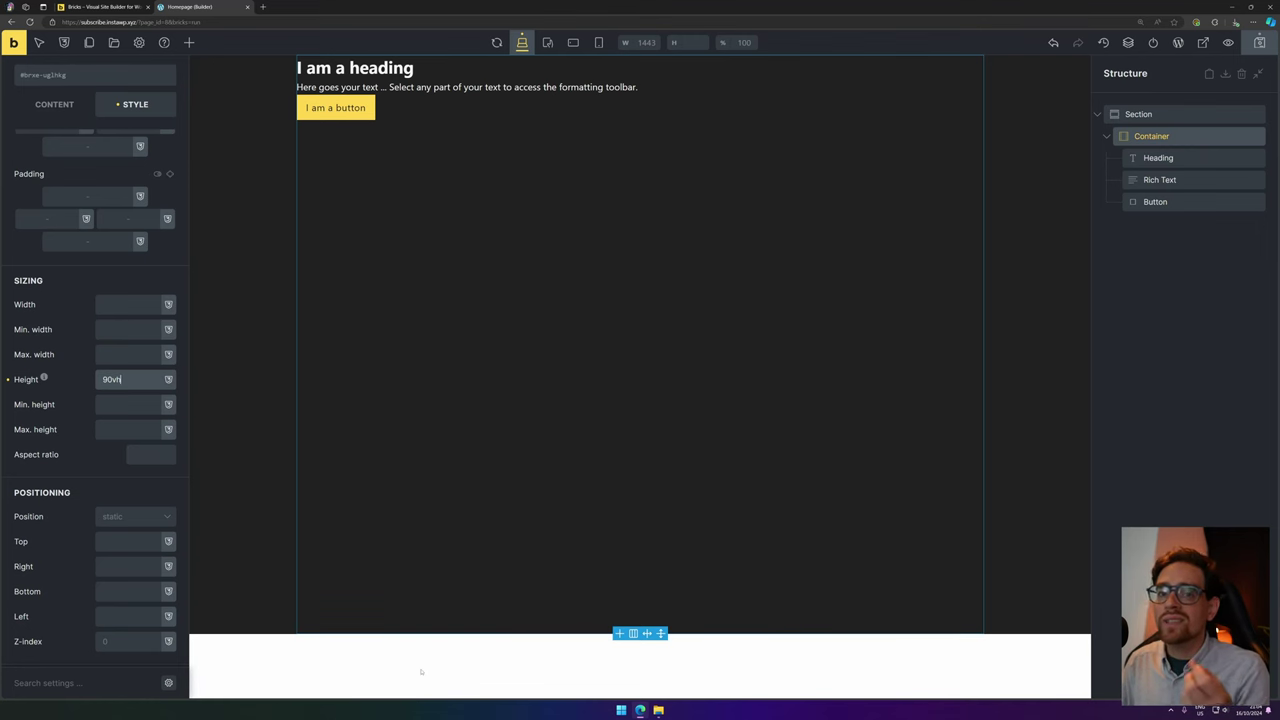
Clear the height set directly on the container.
{"action": "scroll", "coordinate": [83, 171], "scroll_direction": "up", "scroll_amount": 3}
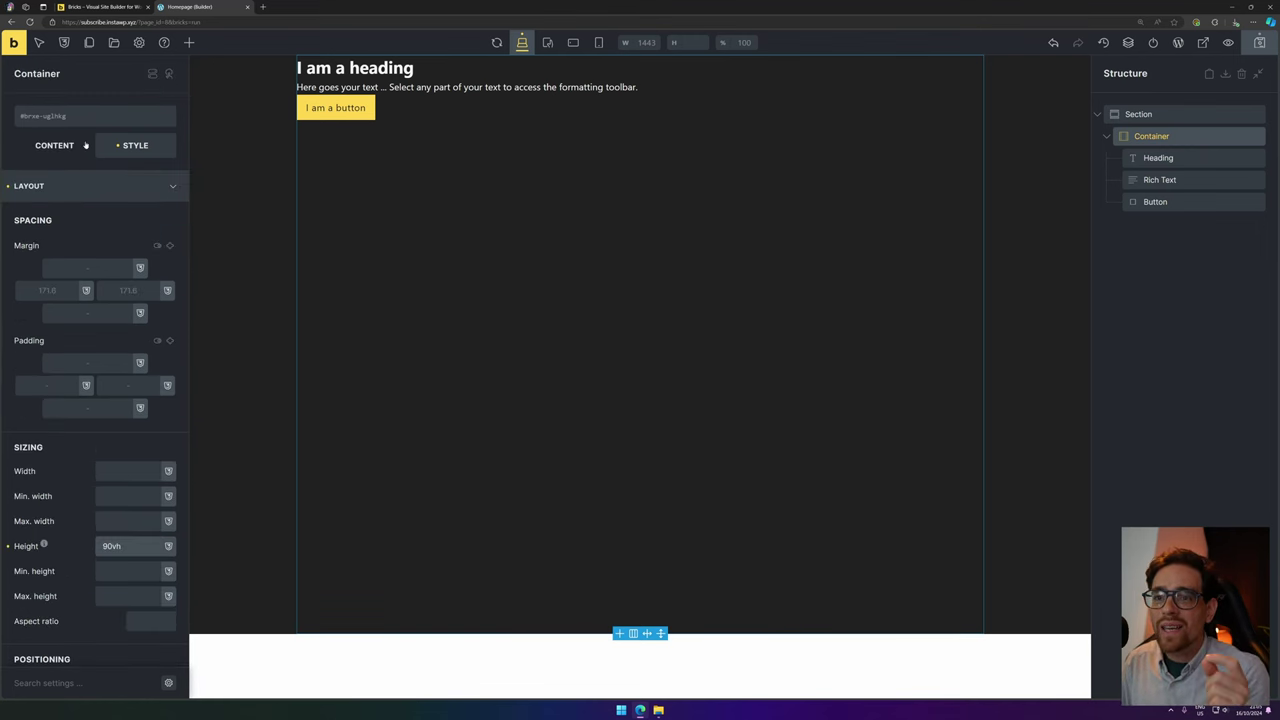
{"action": "mouse_move", "coordinate": [31, 120]}
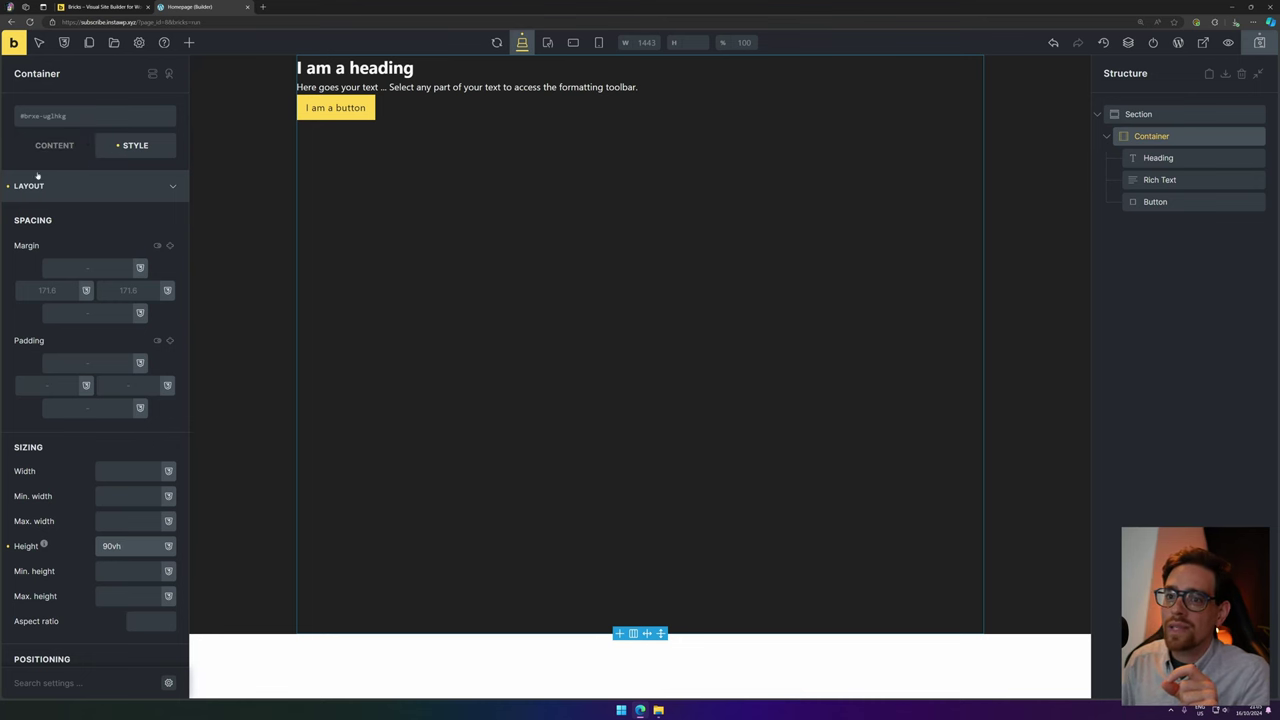
{"action": "scroll", "coordinate": [110, 330], "scroll_direction": "down", "scroll_amount": 3}
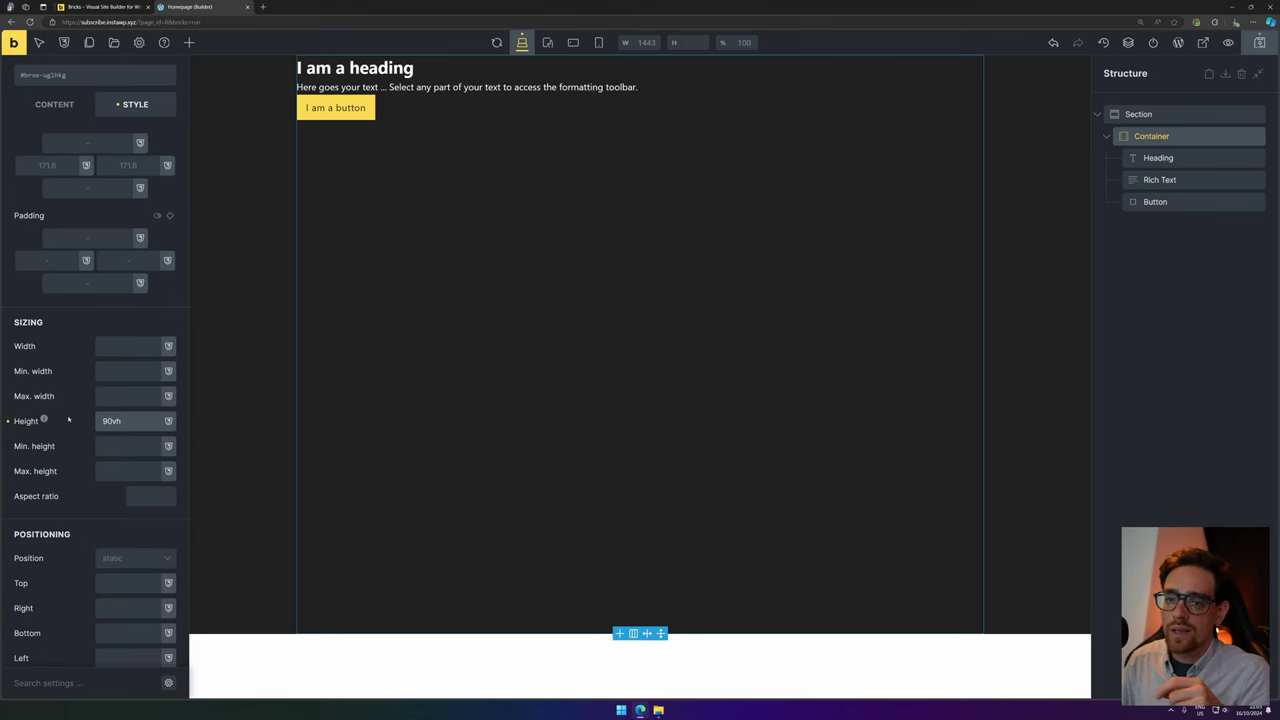
{"action": "scroll", "coordinate": [67, 421], "scroll_direction": "up", "scroll_amount": 2}
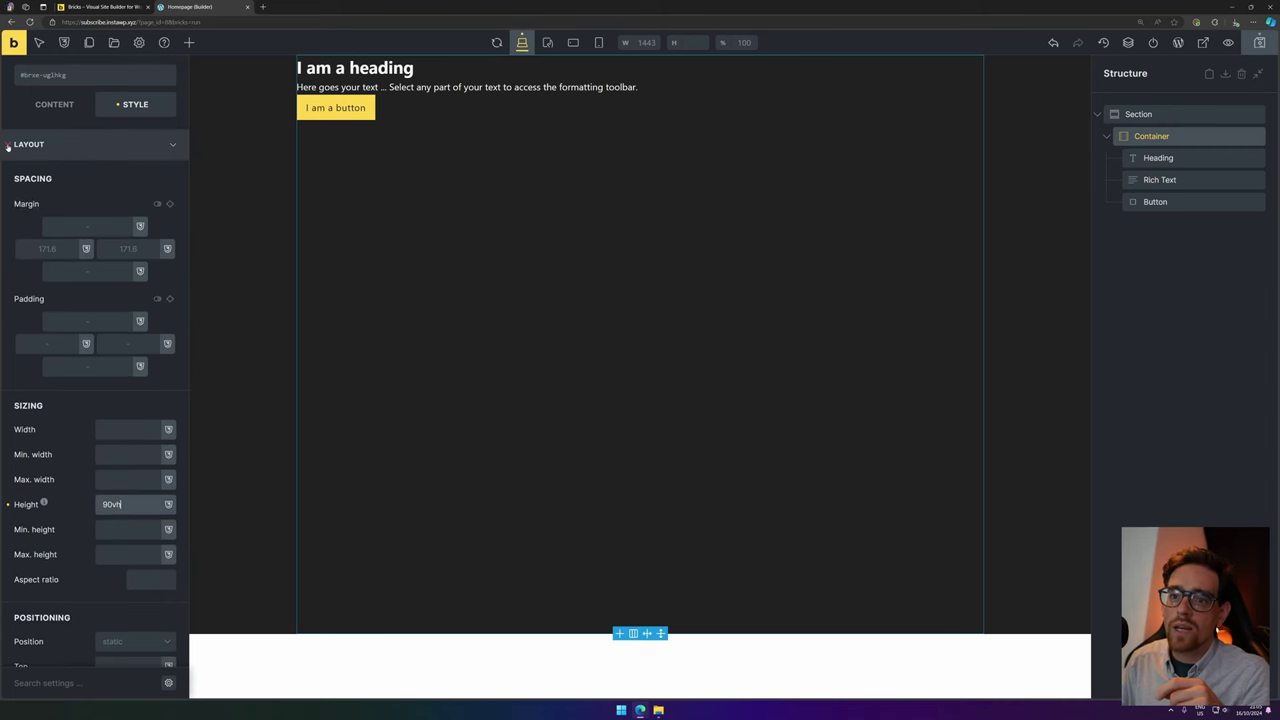
{"action": "left_click", "coordinate": [8, 147]}
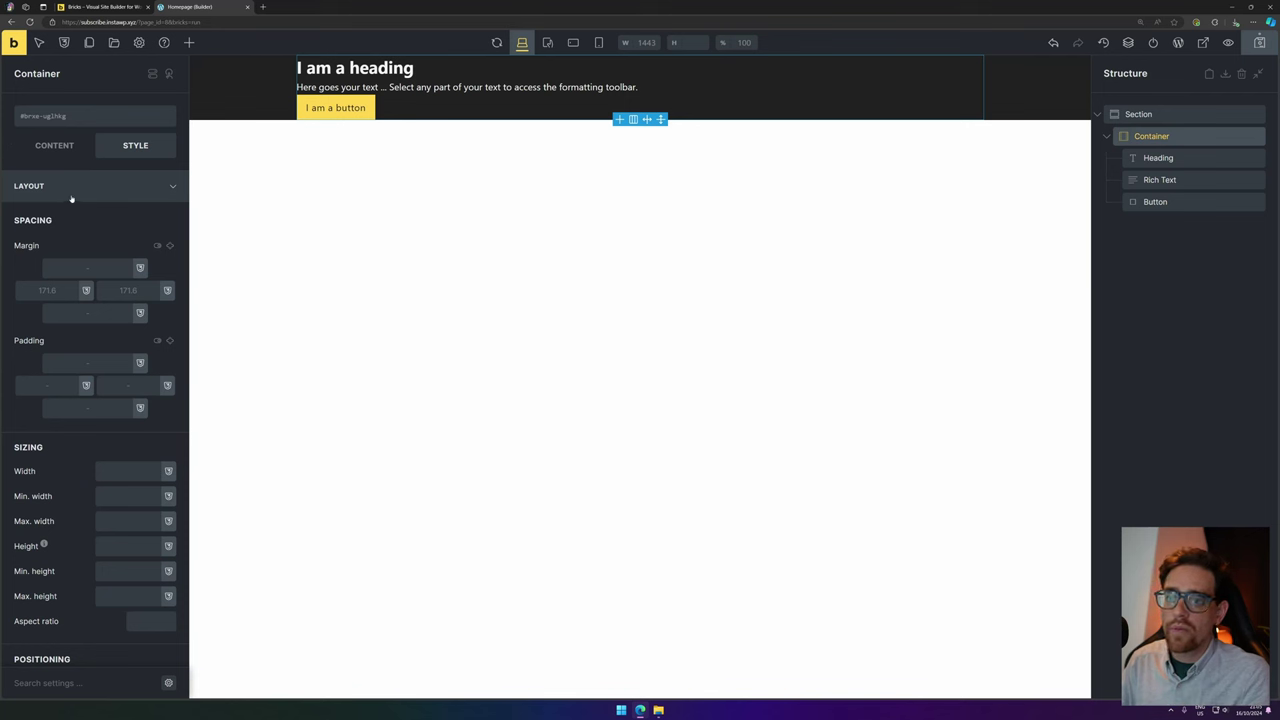
Add a new .hero-wrapper class to the container and give it a 90vh height.
{"action": "left_click", "coordinate": [78, 119]}
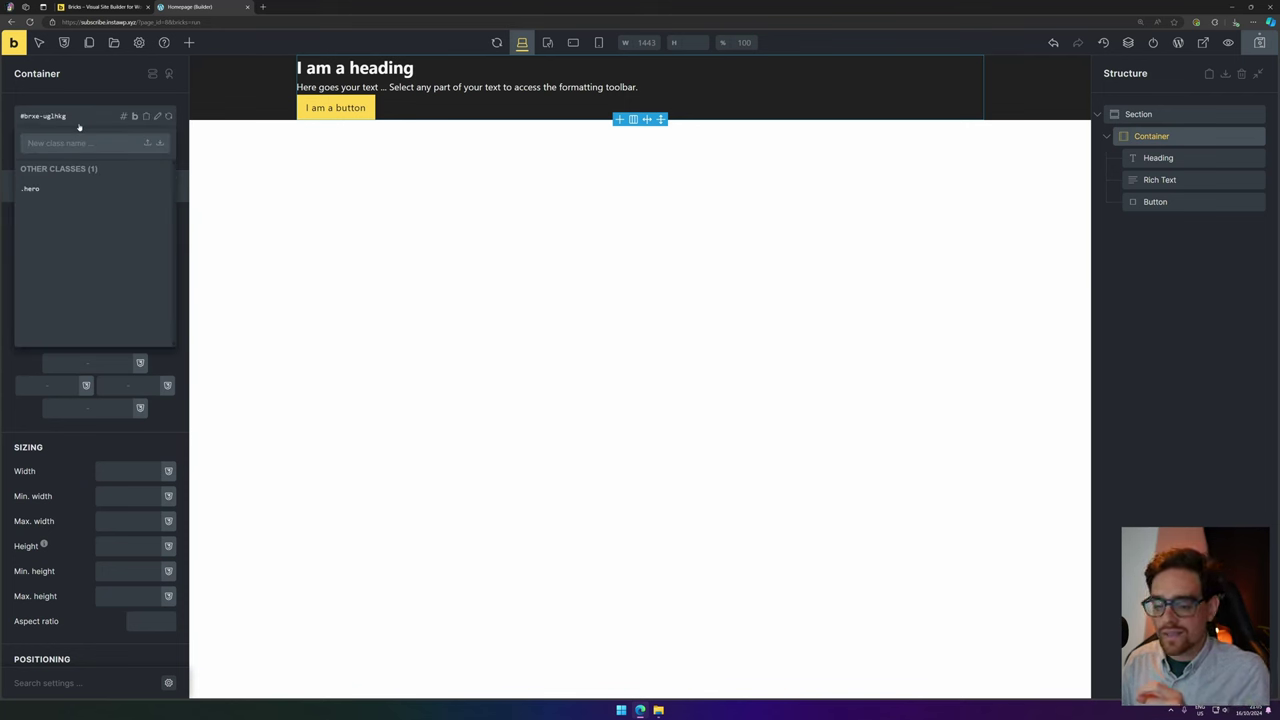
{"action": "type", "text": "hero-wrapper"}
{"action": "key", "text": "Return"}
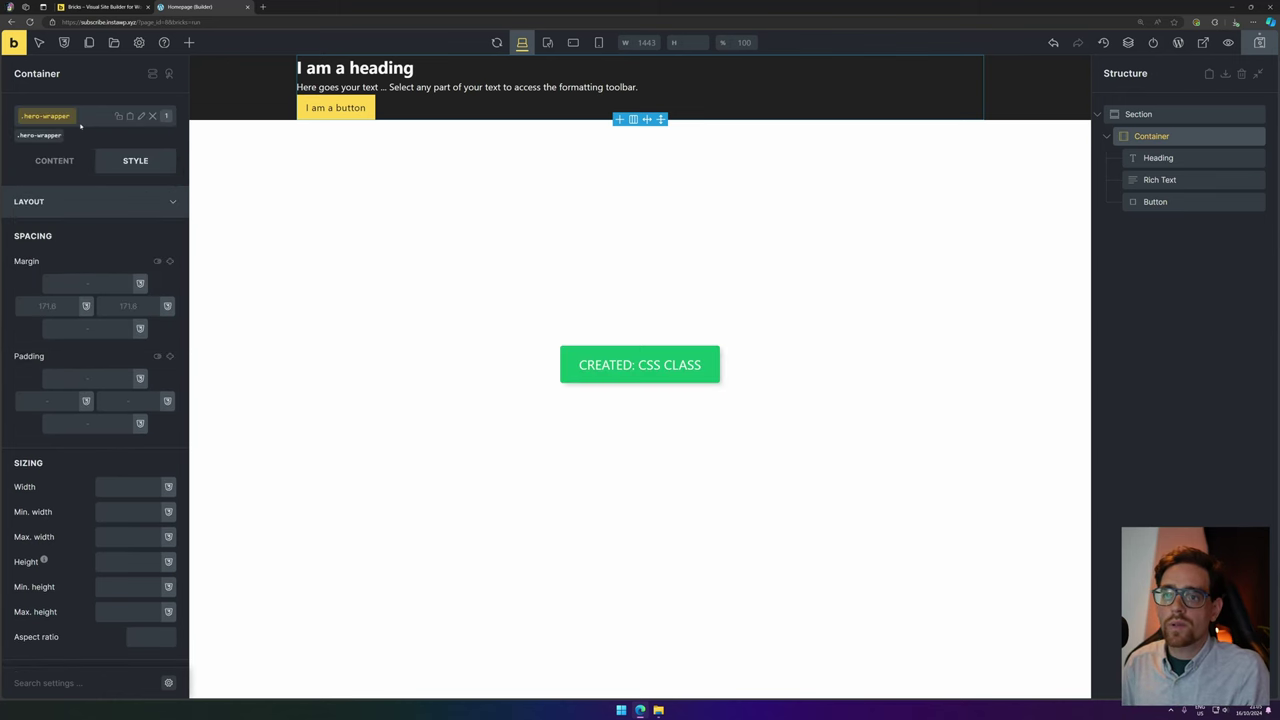
{"action": "scroll", "coordinate": [125, 265], "scroll_direction": "down", "scroll_amount": 3}
{"action": "left_click", "coordinate": [130, 436]}
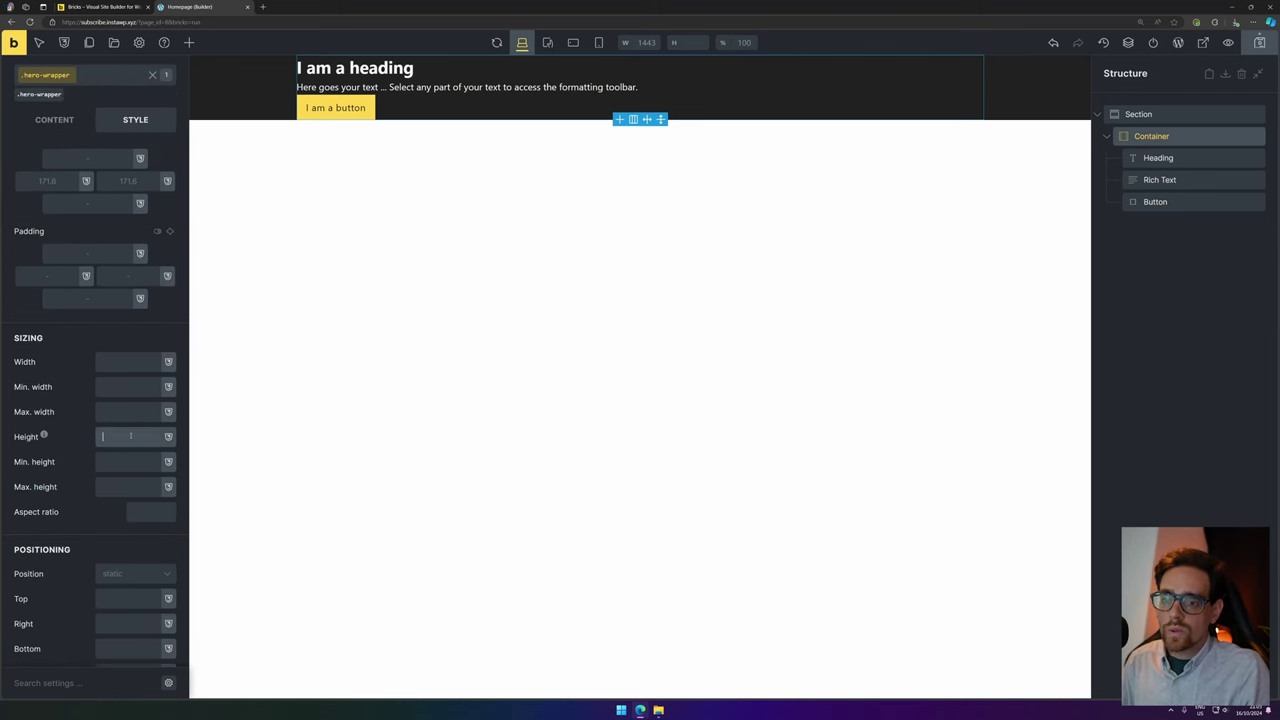
{"action": "type", "text": "90vh"}
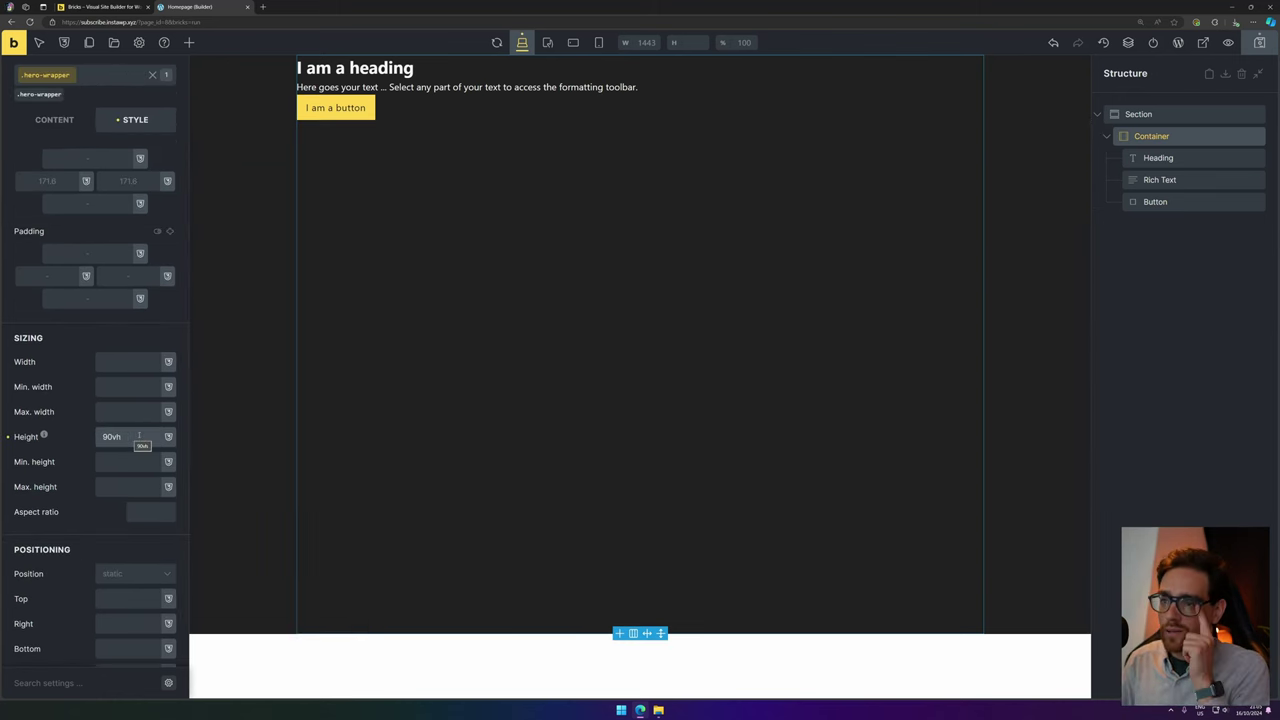
{"action": "scroll", "coordinate": [183, 269], "scroll_direction": "up", "scroll_amount": 3}
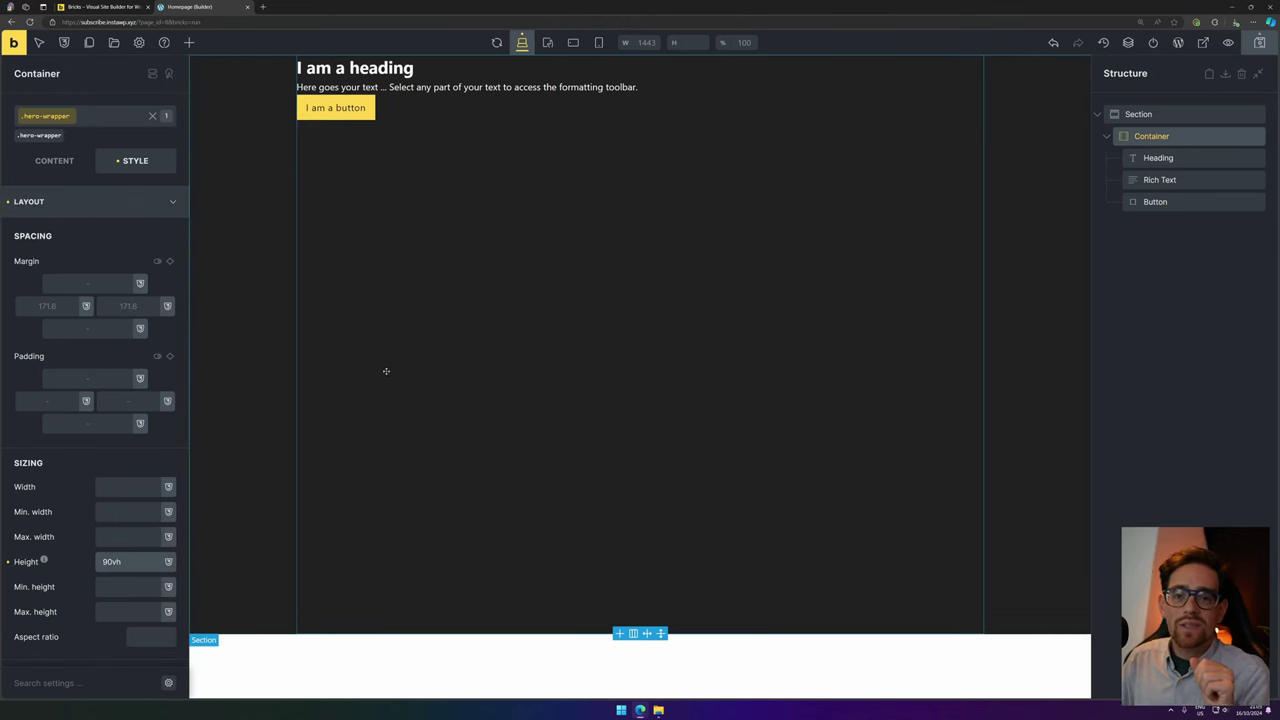
Set the container's main-axis and cross-axis alignment to Center.
{"action": "left_click", "coordinate": [49, 161]}
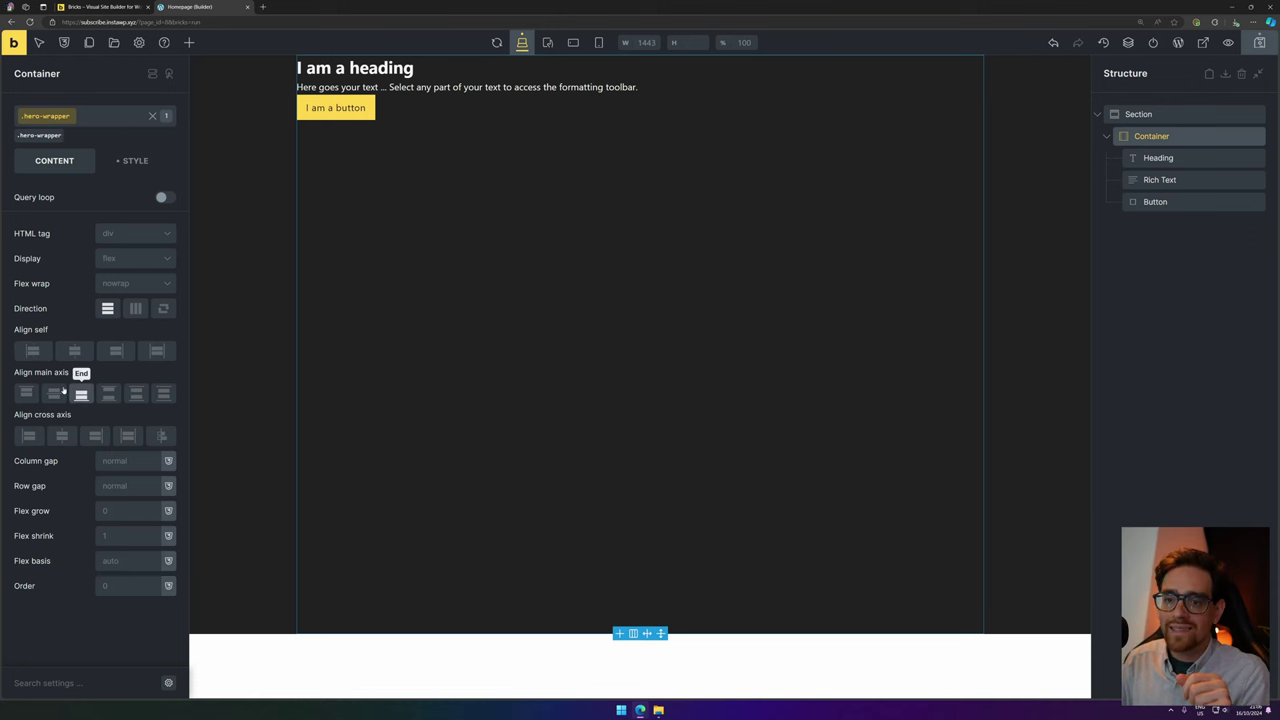
{"action": "left_click", "coordinate": [53, 394]}
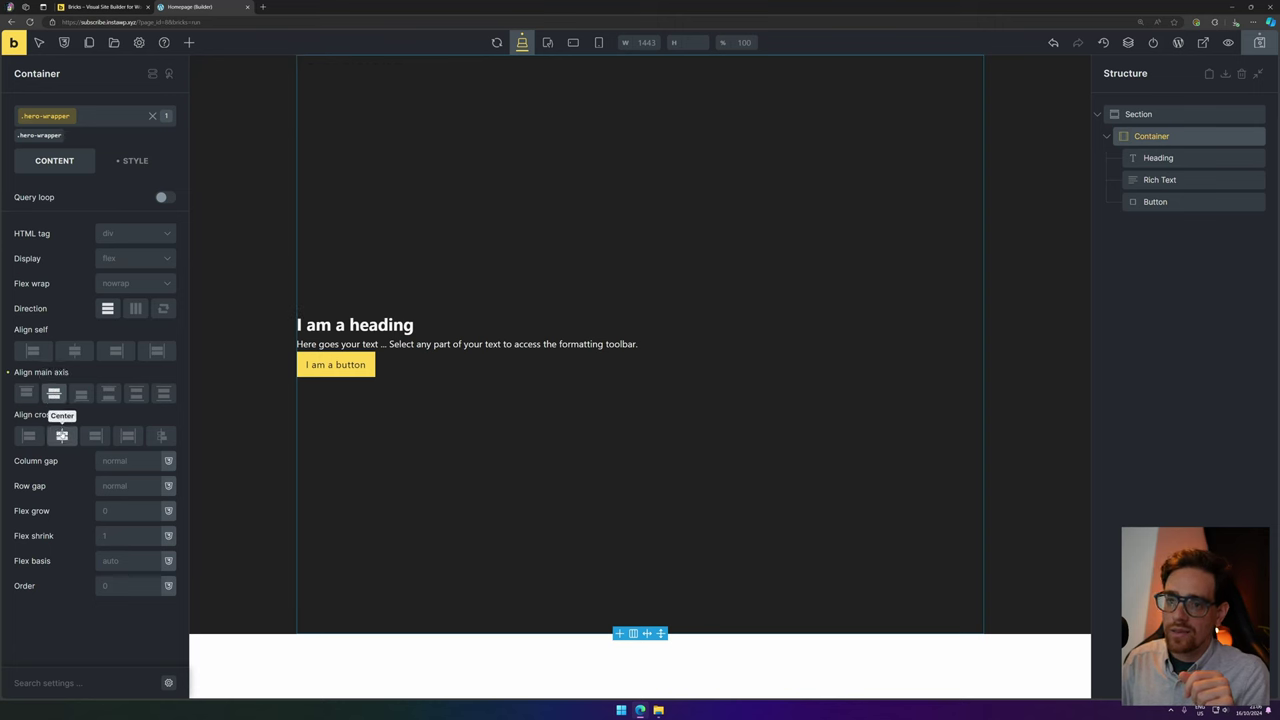
{"action": "left_click", "coordinate": [62, 437]}
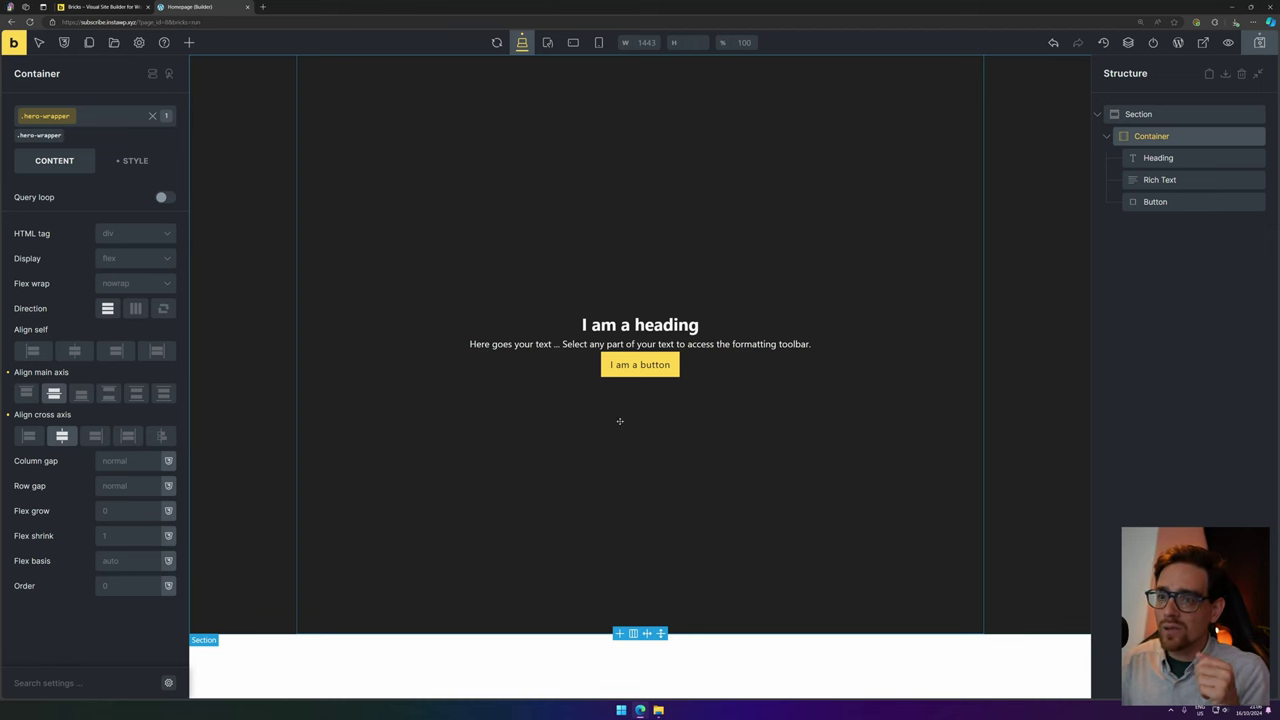
{"action": "key", "text": "ctrl+z"}
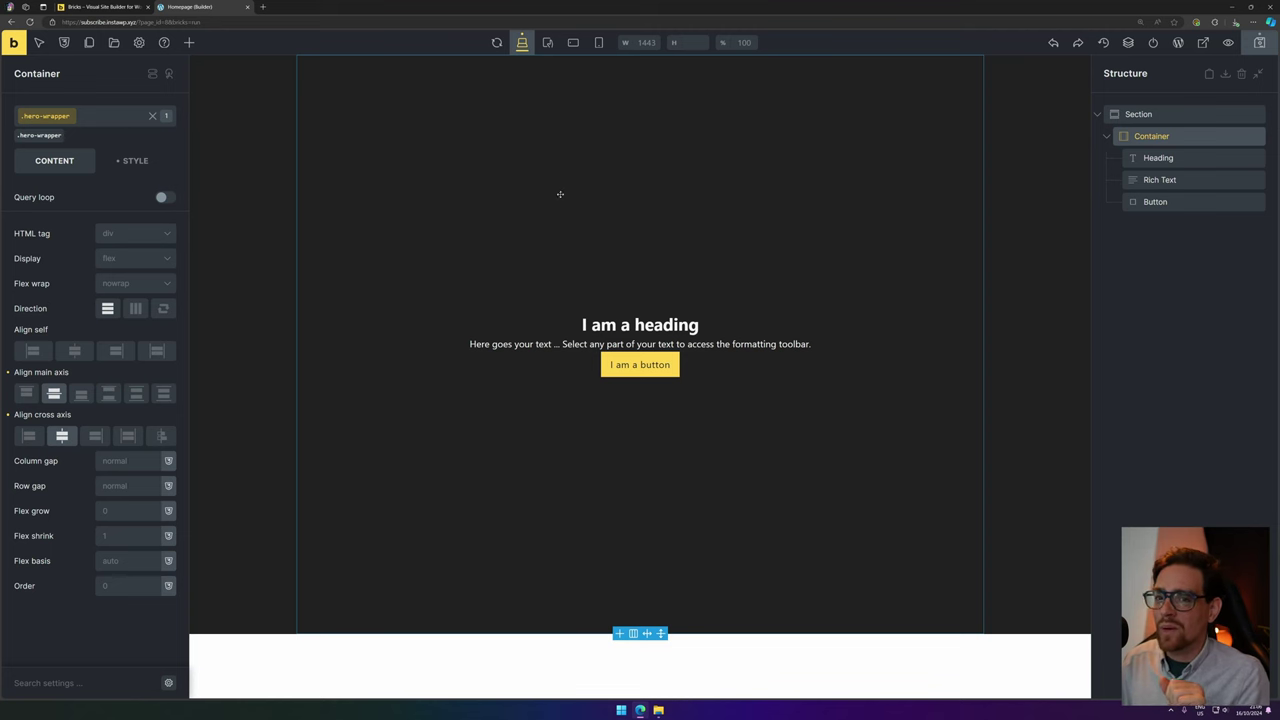
Retype the page heading as 'Hello World!'.
{"action": "left_click", "coordinate": [618, 325]}
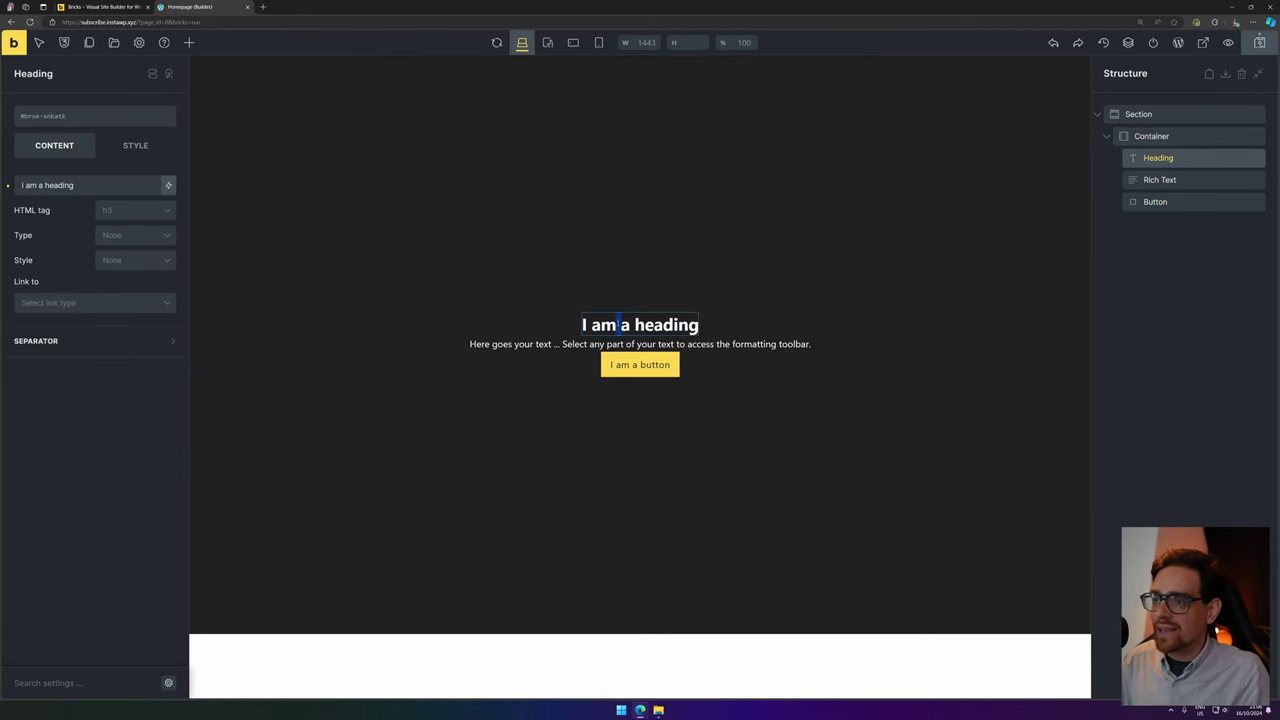
{"action": "triple_click", "coordinate": [618, 325]}
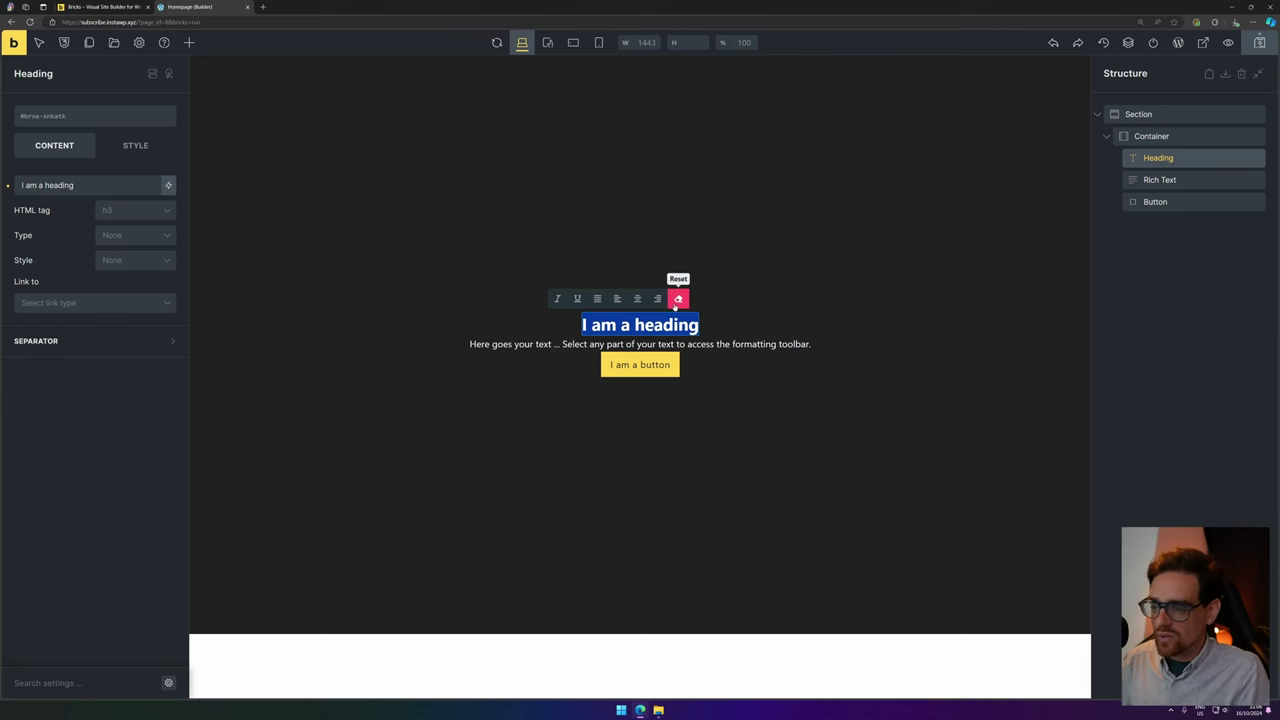
{"action": "type", "text": "Hellow"}
{"action": "key", "text": "BackSpace"}
{"action": "type", "text": "World!"}
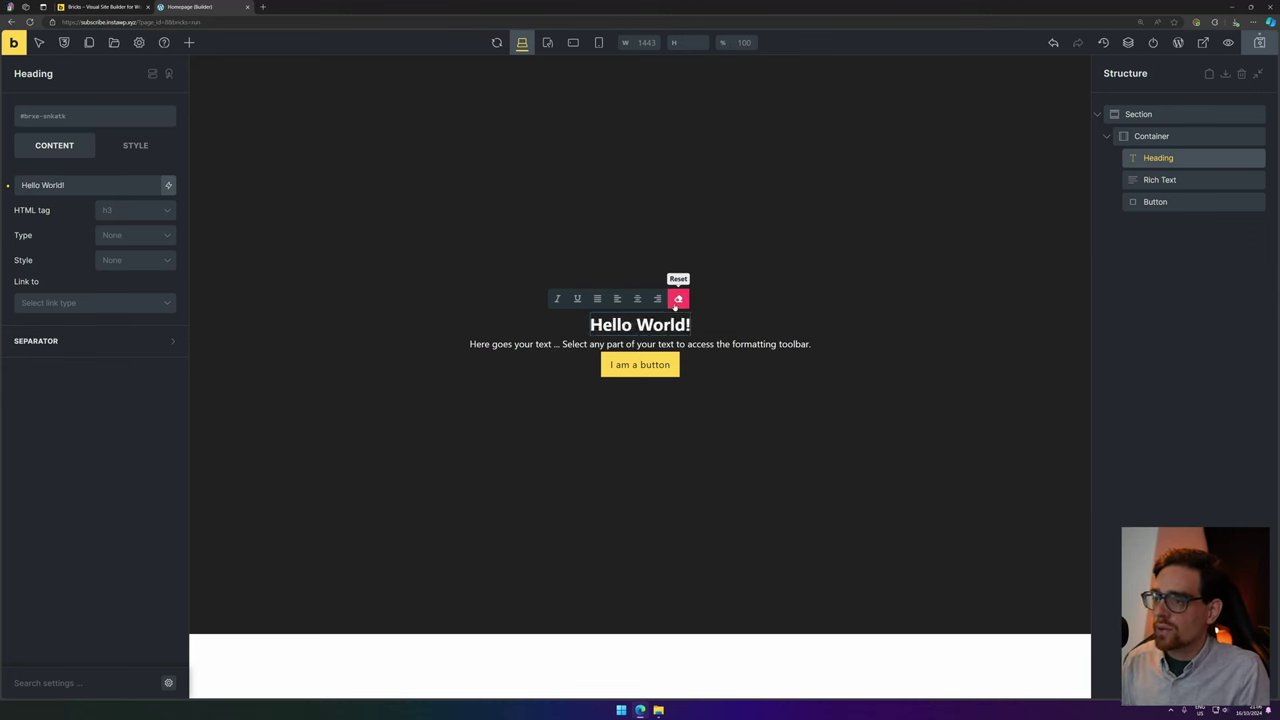
Browse the heading's dynamic data tags without inserting any.
{"action": "left_click_drag", "start_coordinate": [21, 184], "coordinate": [82, 189]}
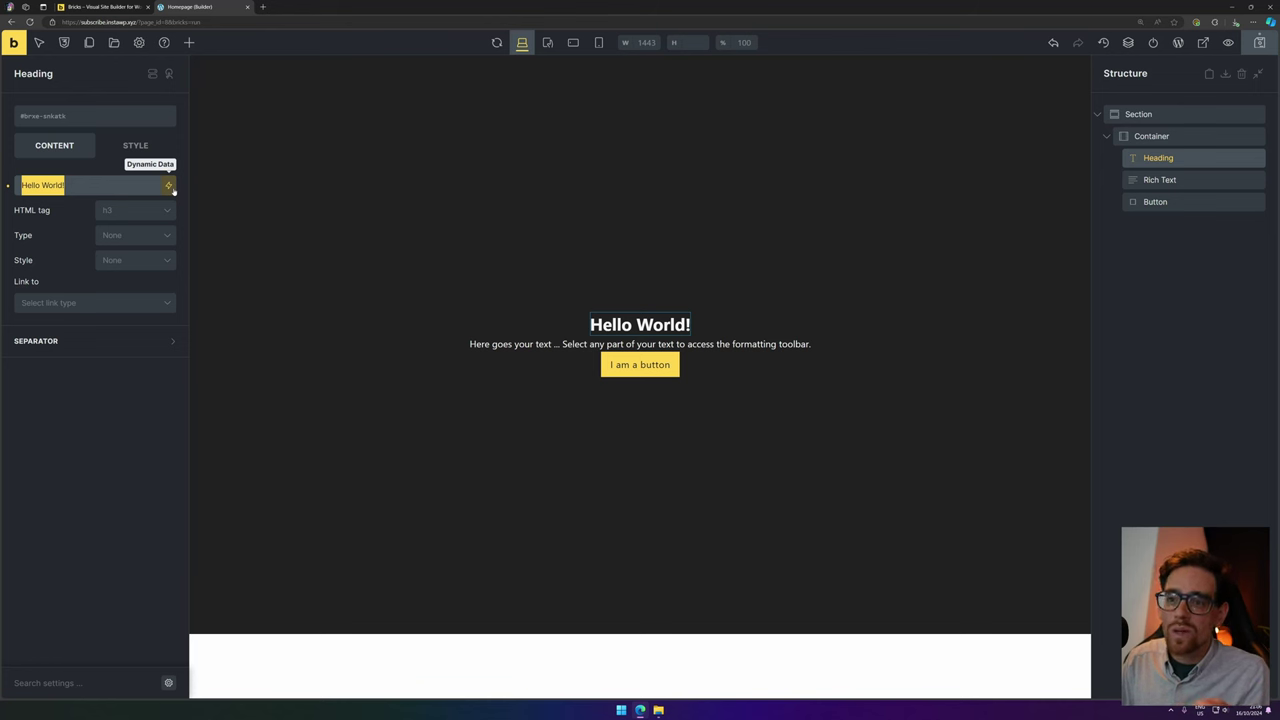
{"action": "left_click", "coordinate": [169, 185]}
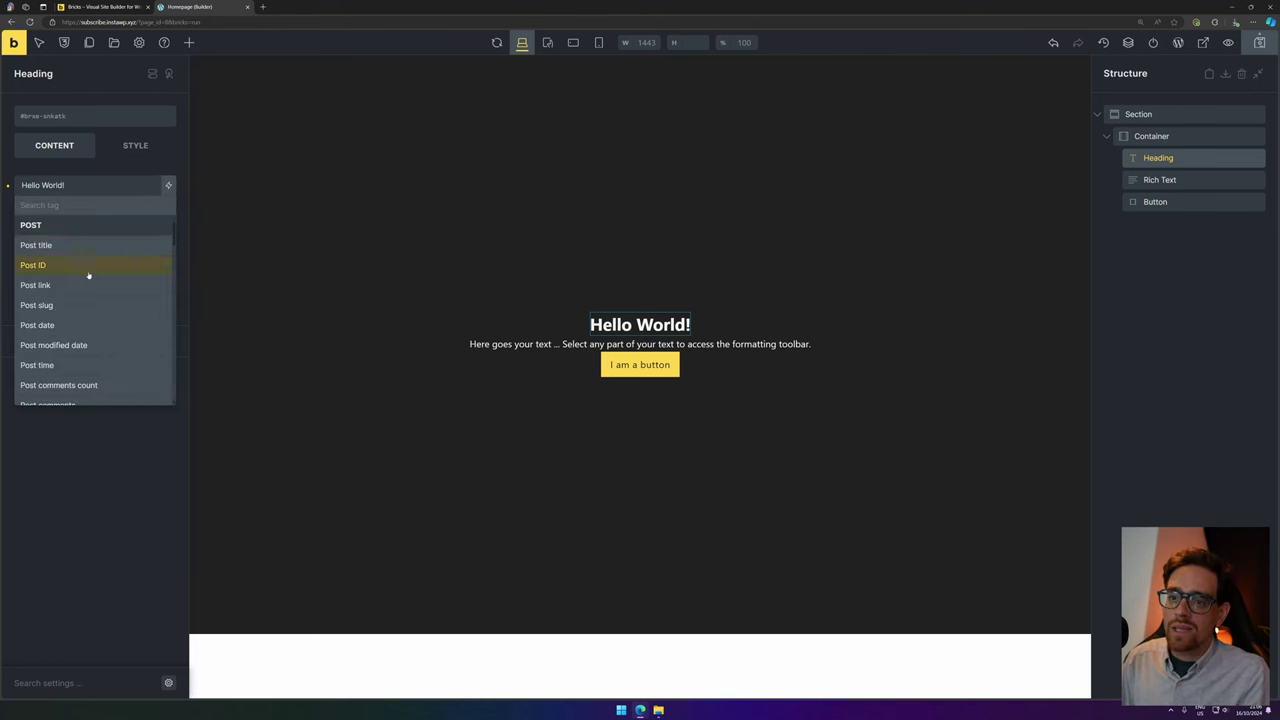
{"action": "scroll", "coordinate": [100, 271], "scroll_direction": "down", "scroll_amount": 3}
{"action": "scroll", "coordinate": [110, 260], "scroll_direction": "up", "scroll_amount": 4}
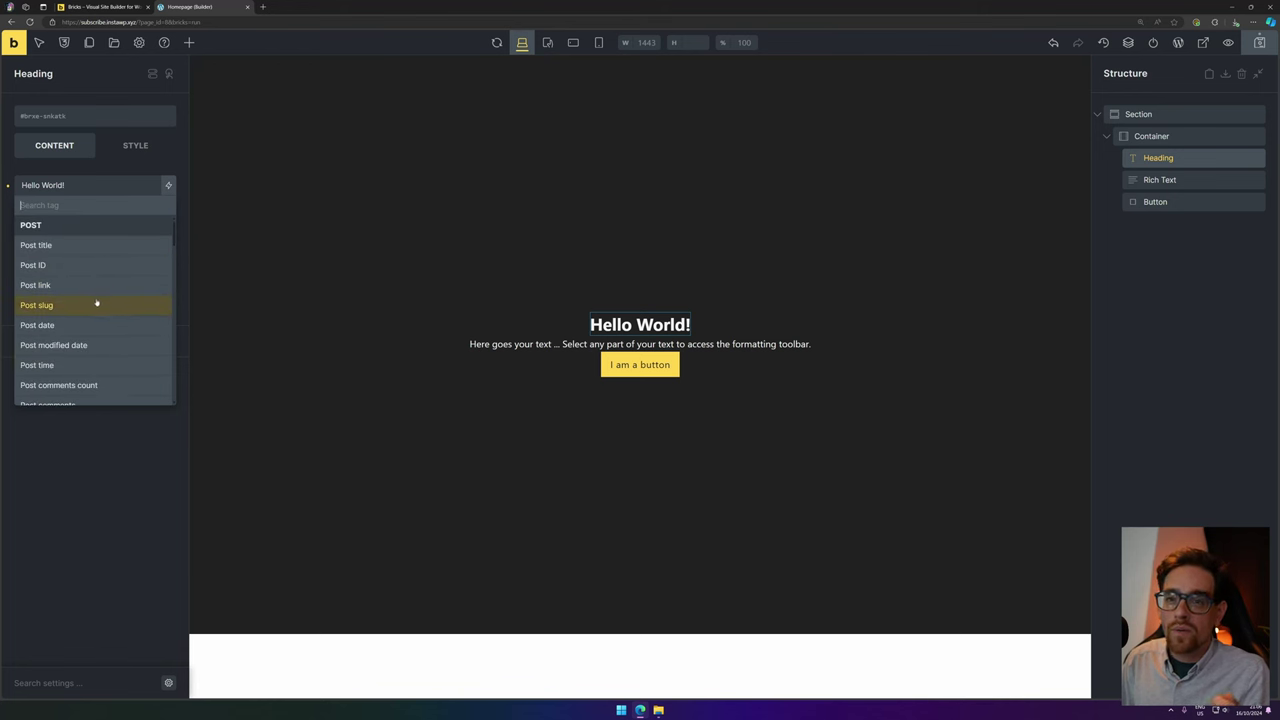
{"action": "left_click", "coordinate": [81, 495]}
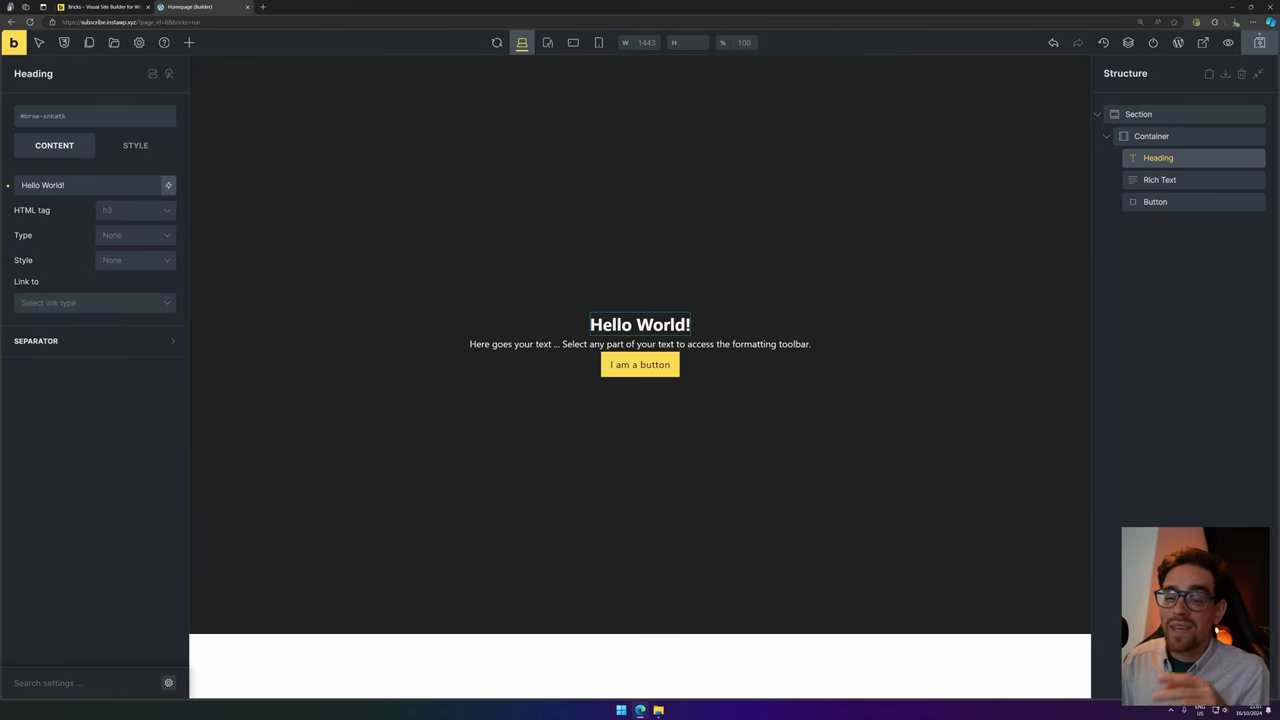
Set the heading's HTML tag to h1 and look over its style options.
{"action": "left_click", "coordinate": [132, 211]}
{"action": "left_click", "coordinate": [115, 231]}
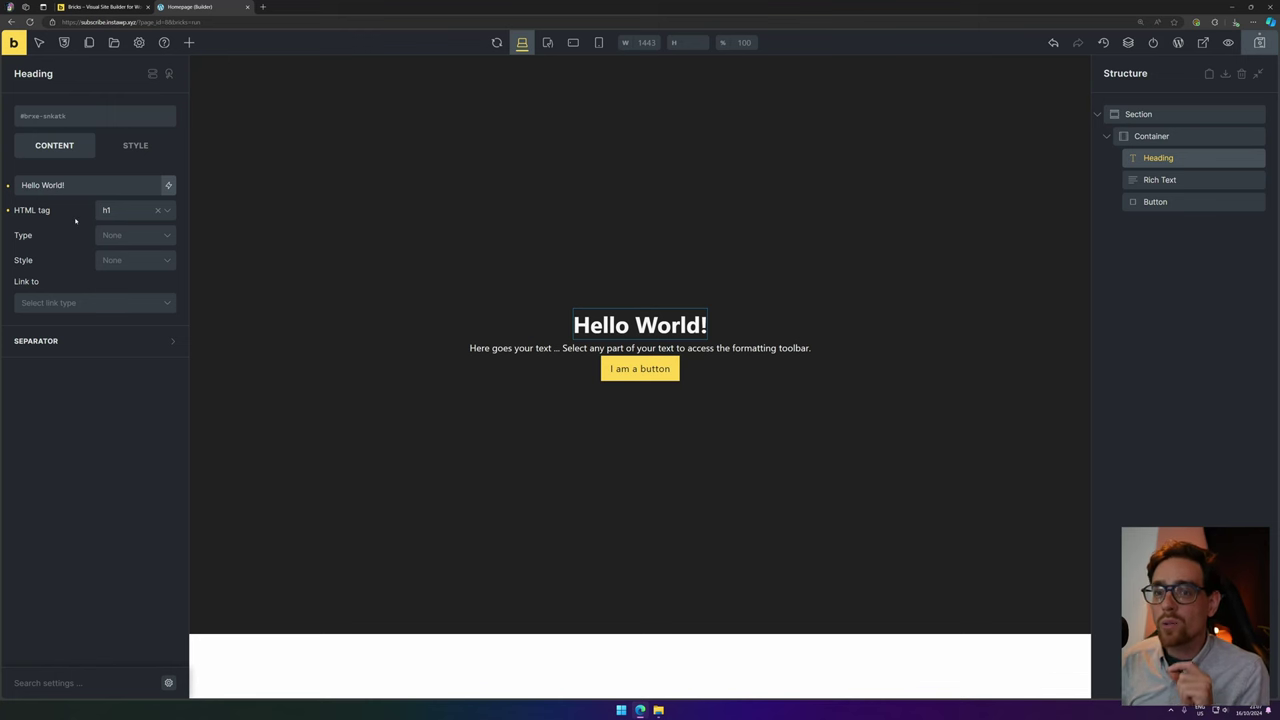
{"action": "left_click", "coordinate": [135, 145]}
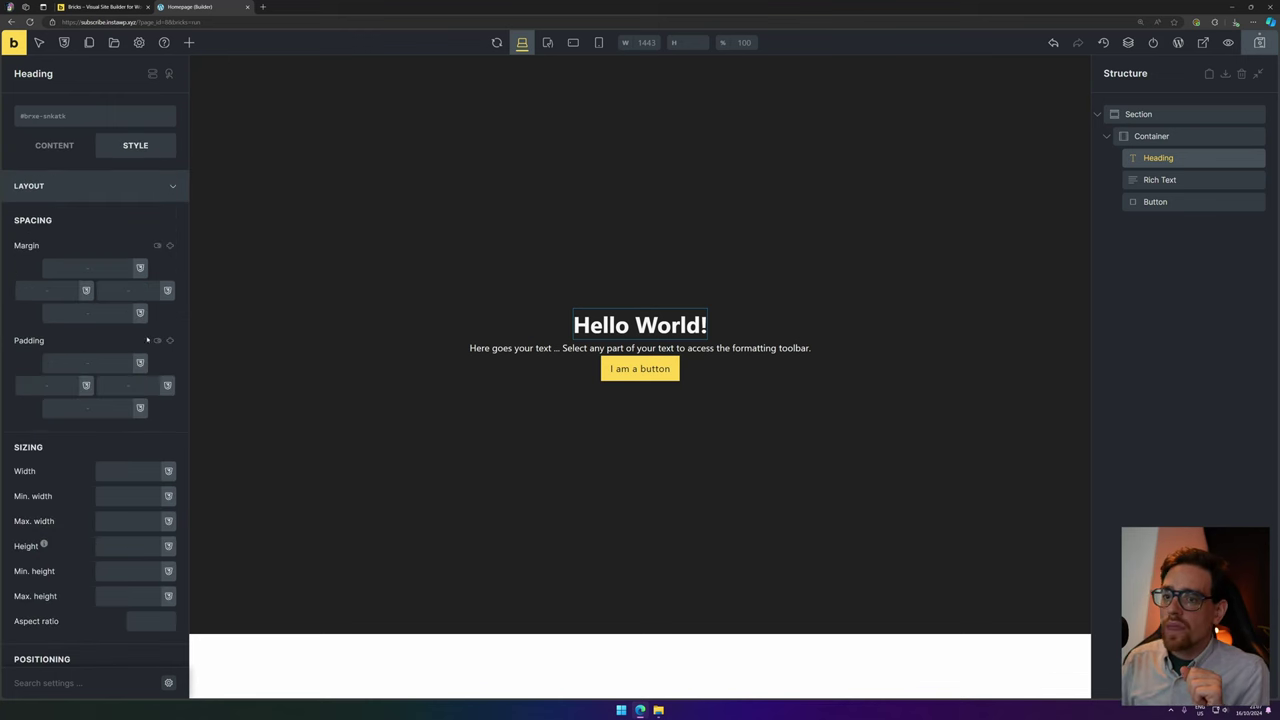
{"action": "scroll", "coordinate": [130, 495], "scroll_direction": "down", "scroll_amount": 2}
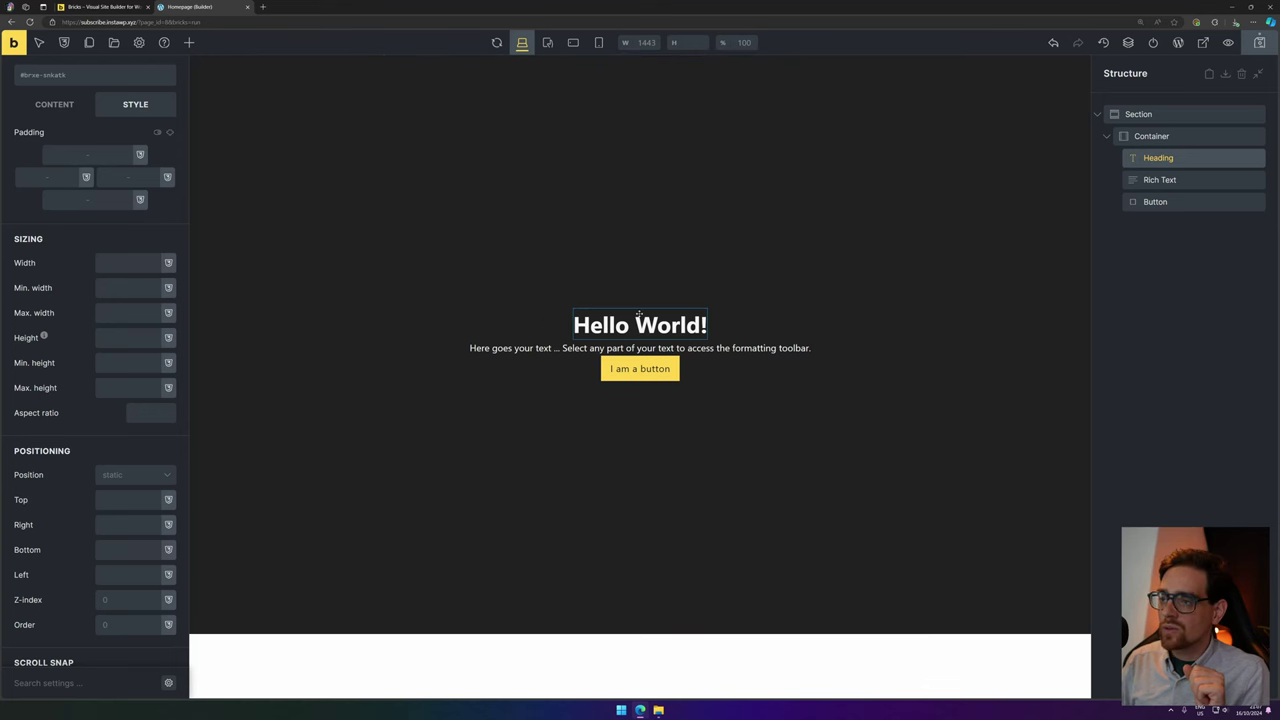
{"action": "scroll", "coordinate": [121, 165], "scroll_direction": "up", "scroll_amount": 3}
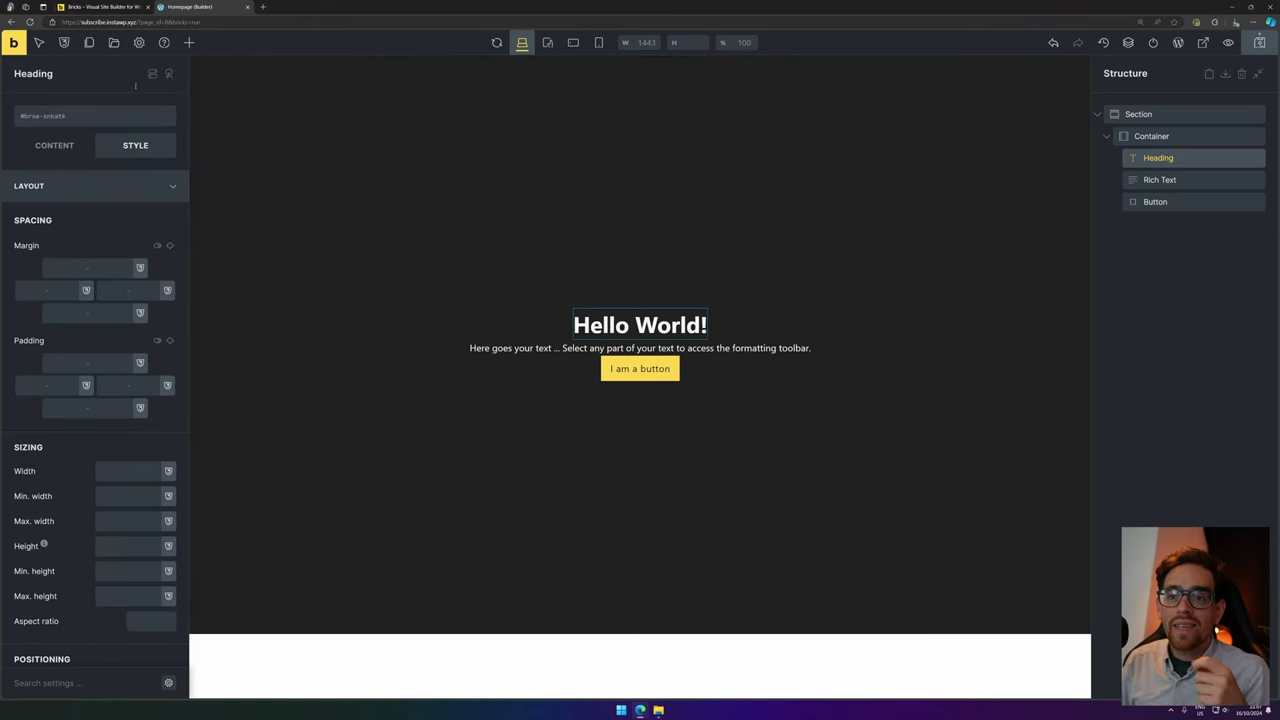
Create a new theme style named 'Defaults'.
{"action": "left_click", "coordinate": [138, 47]}
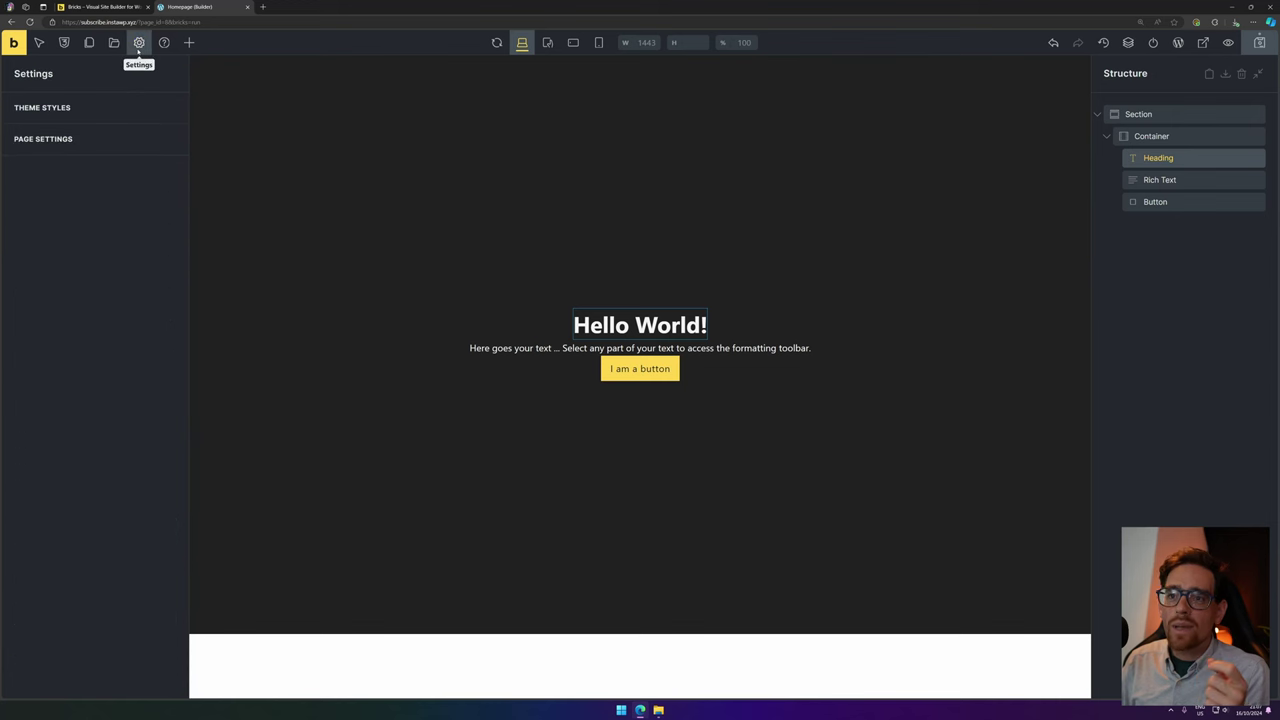
{"action": "left_click", "coordinate": [30, 108]}
{"action": "left_click", "coordinate": [67, 158]}
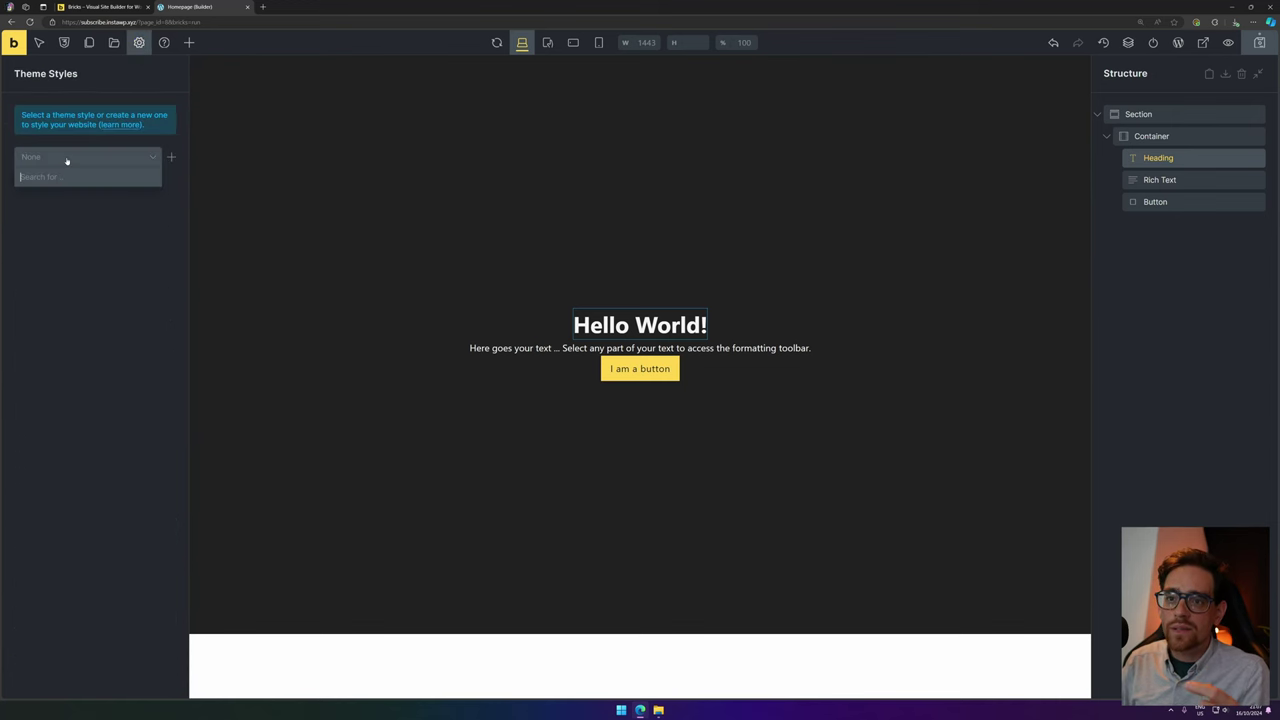
{"action": "left_click", "coordinate": [171, 157]}
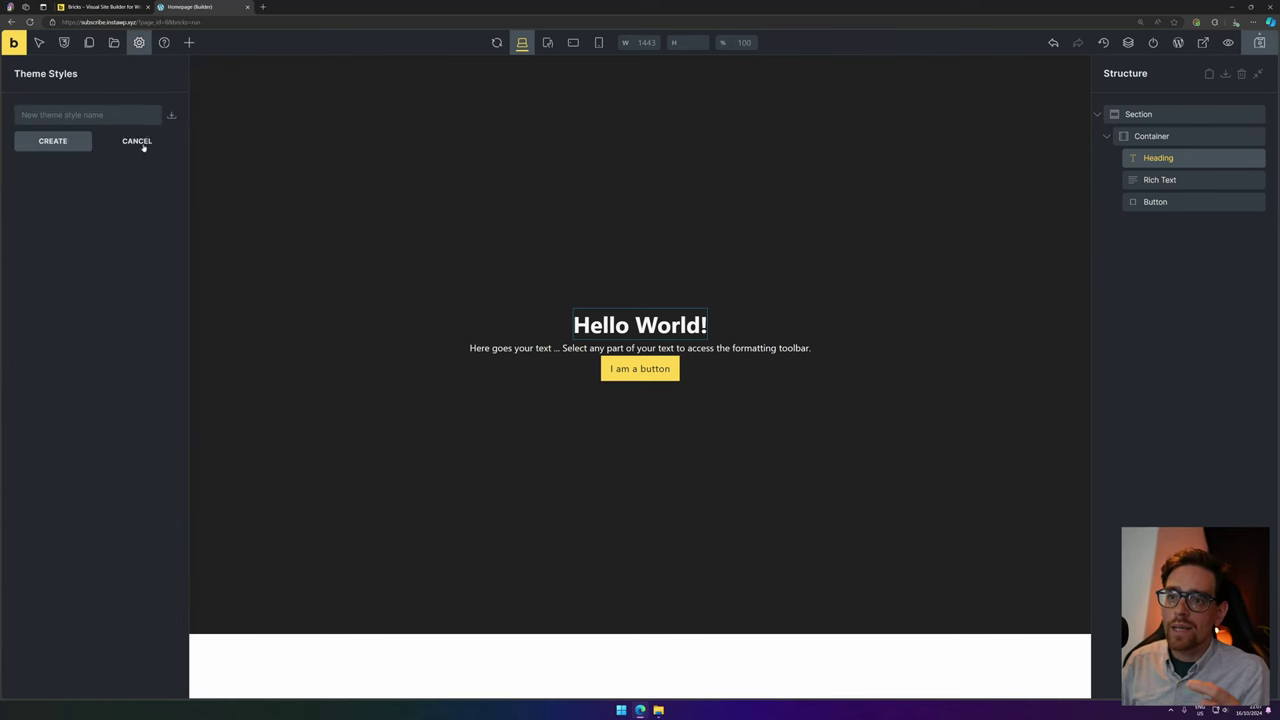
{"action": "left_click", "coordinate": [140, 143]}
{"action": "left_click", "coordinate": [165, 157]}
{"action": "left_click", "coordinate": [88, 114]}
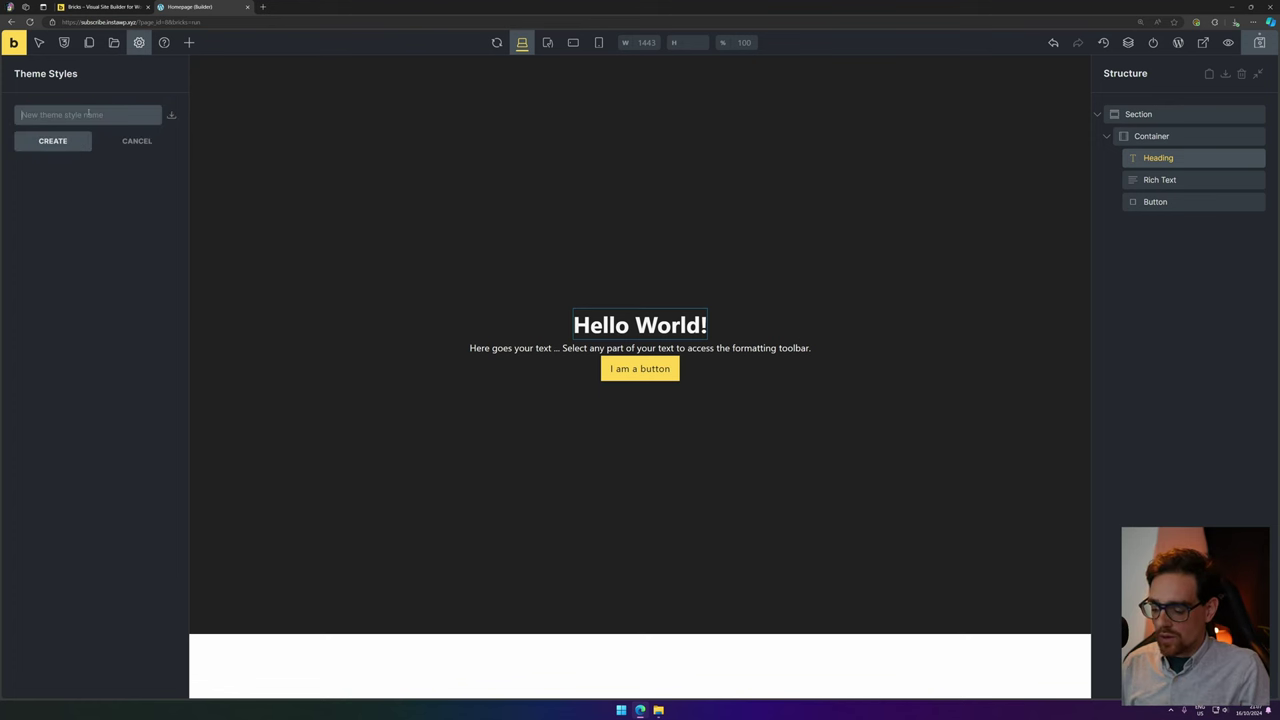
{"action": "type", "text": "Defaults"}
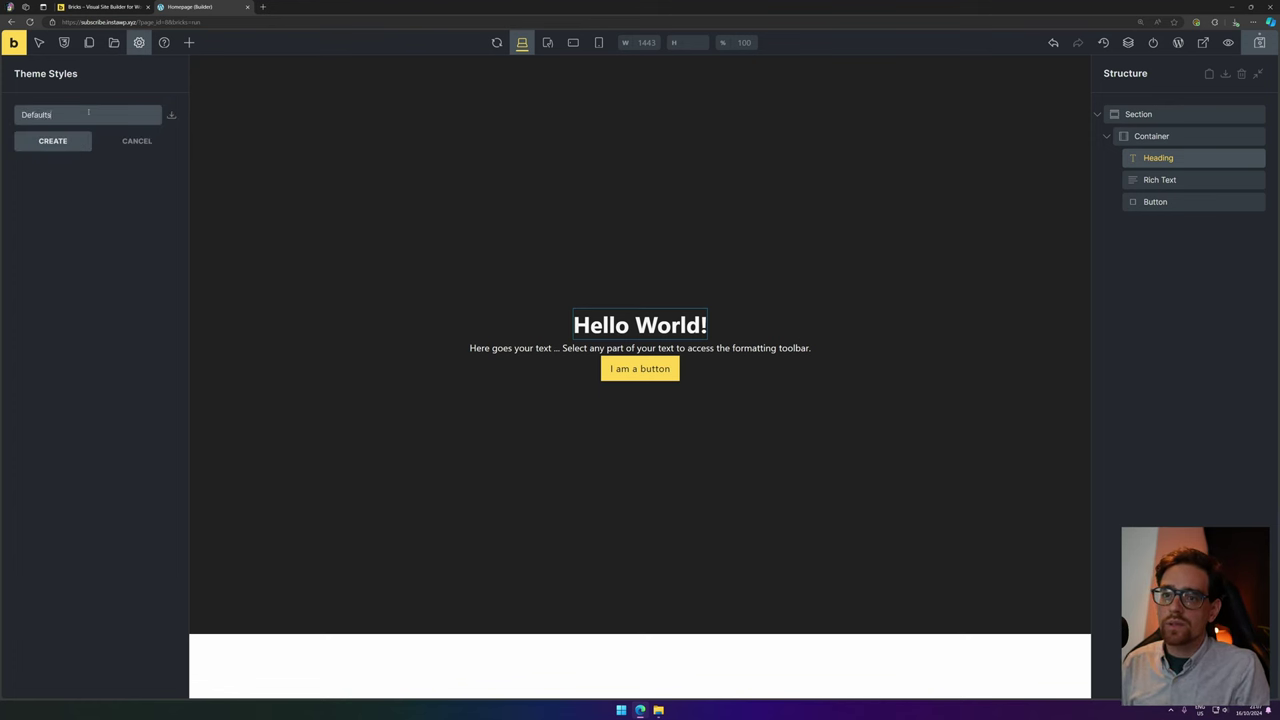
{"action": "left_click", "coordinate": [55, 142]}
Set the Defaults theme style's condition to Entire website.
{"action": "left_click", "coordinate": [82, 204]}
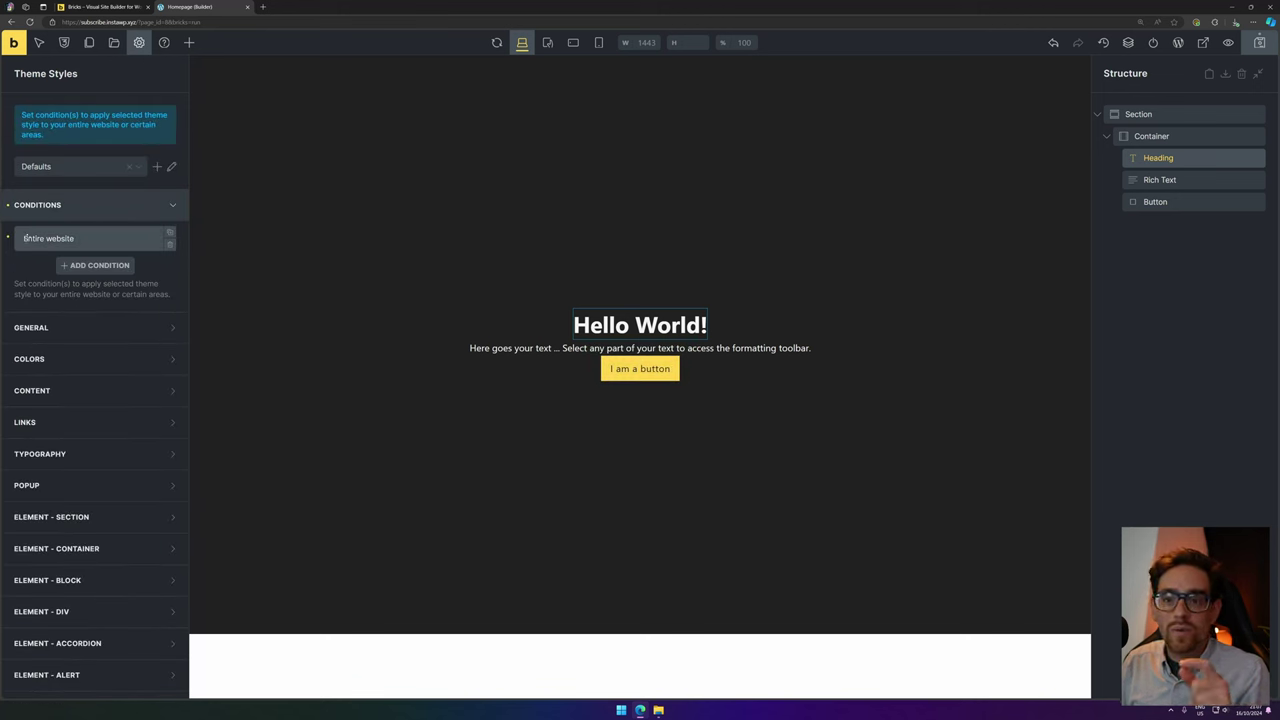
{"action": "left_click", "coordinate": [51, 240]}
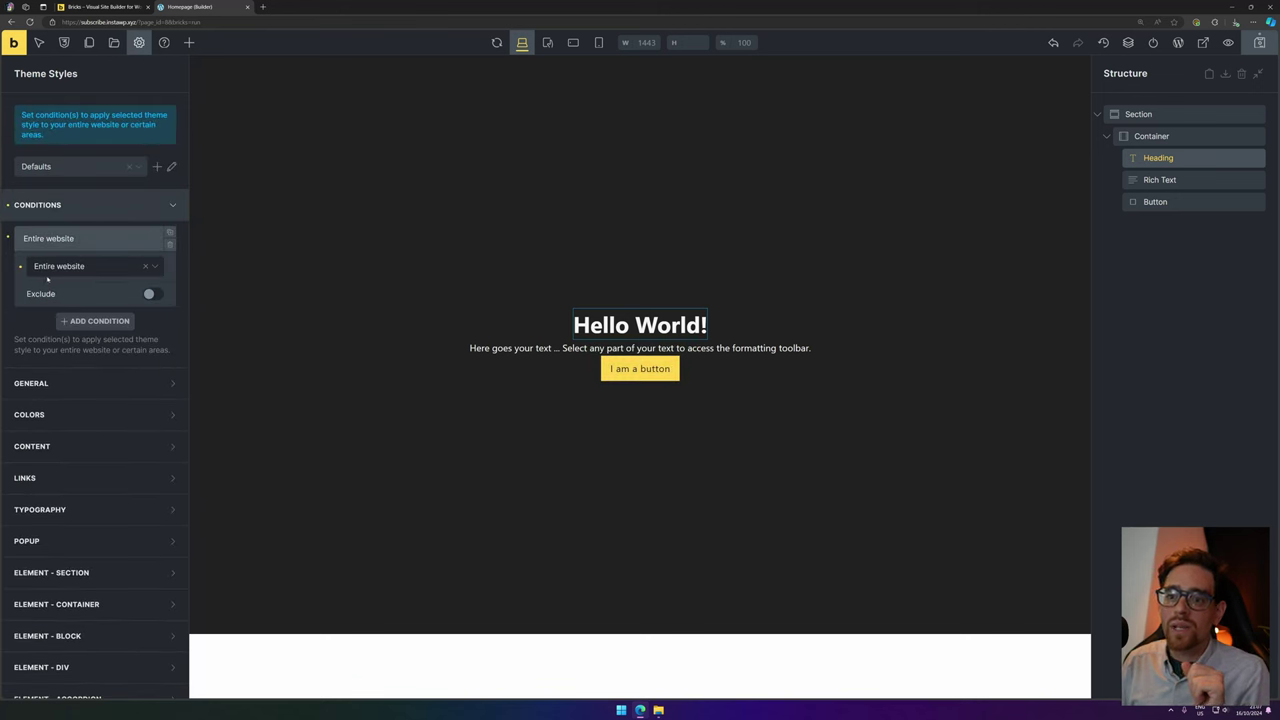
{"action": "left_click", "coordinate": [94, 266]}
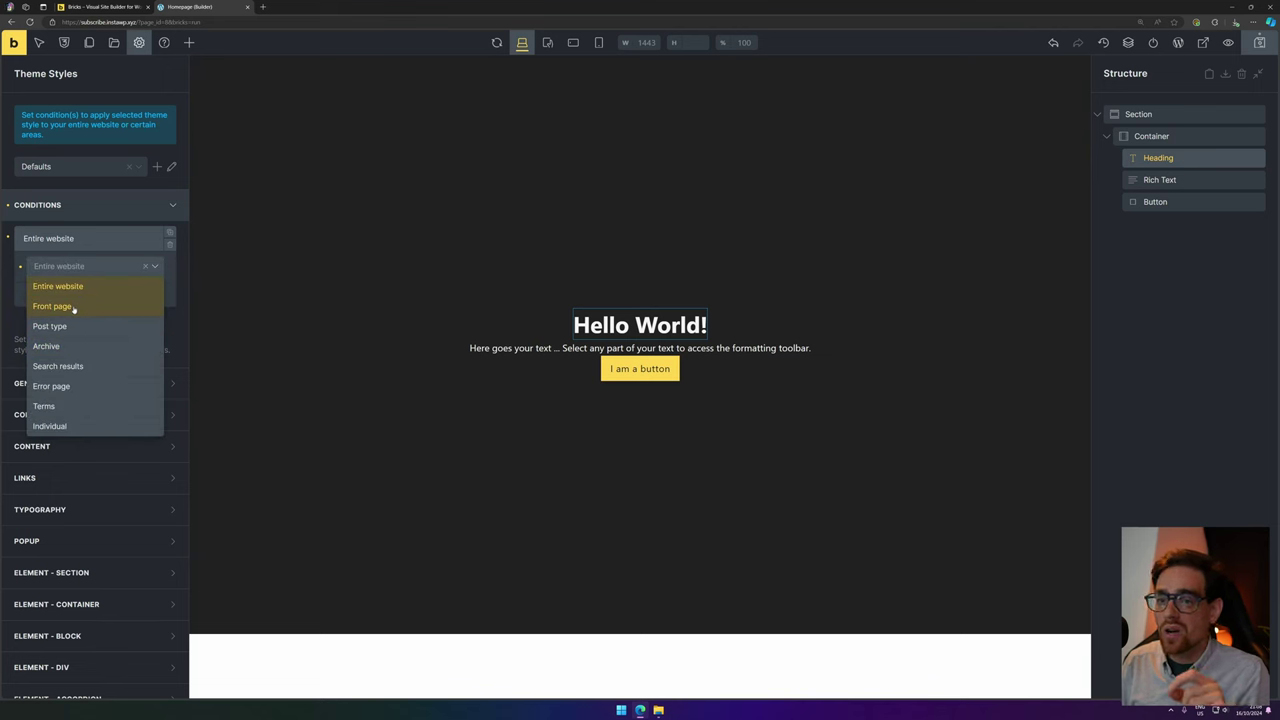
{"action": "left_click", "coordinate": [93, 205]}
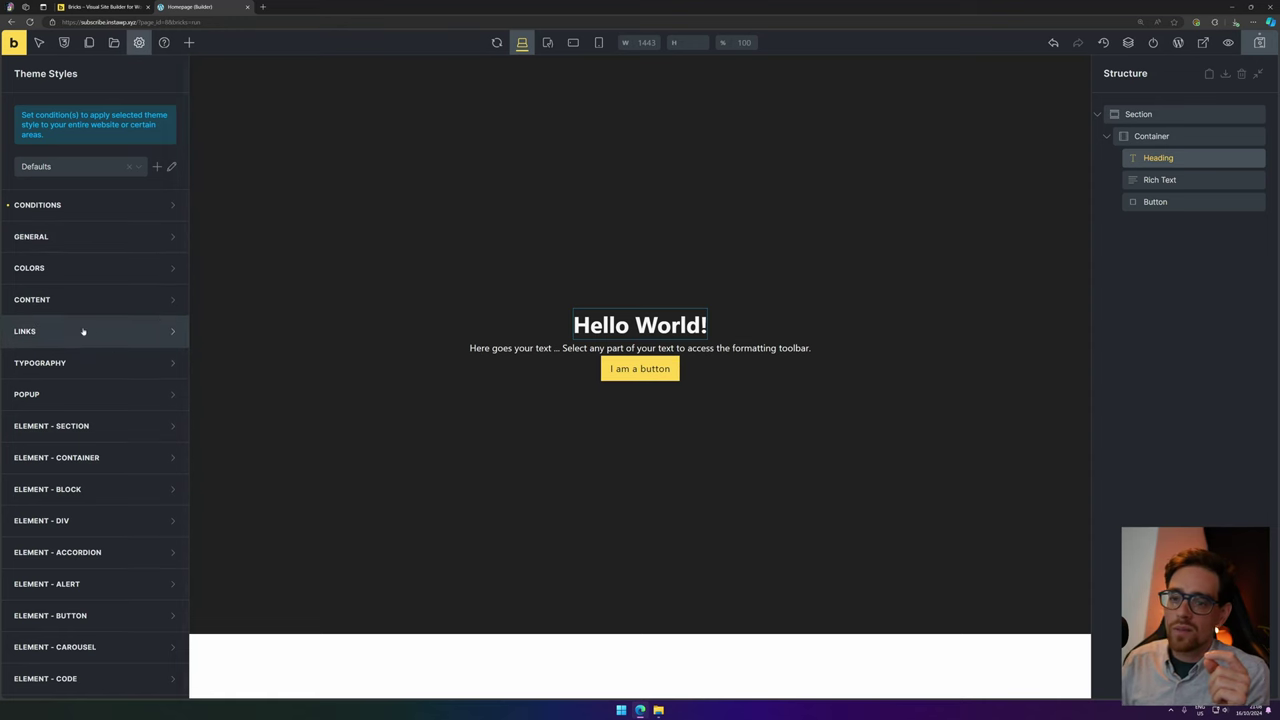
{"action": "scroll", "coordinate": [94, 334], "scroll_direction": "down", "scroll_amount": 1}
{"action": "scroll", "coordinate": [116, 236], "scroll_direction": "down", "scroll_amount": 1}
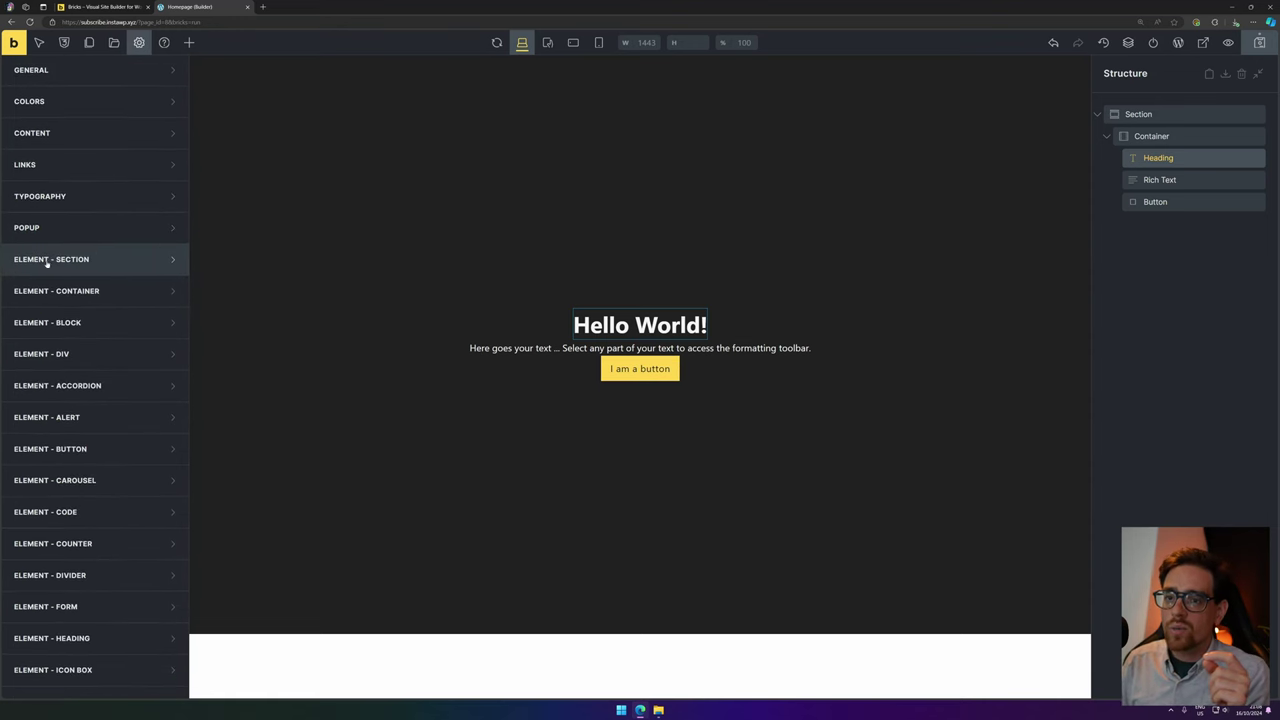
{"action": "scroll", "coordinate": [49, 326], "scroll_direction": "down", "scroll_amount": 2}
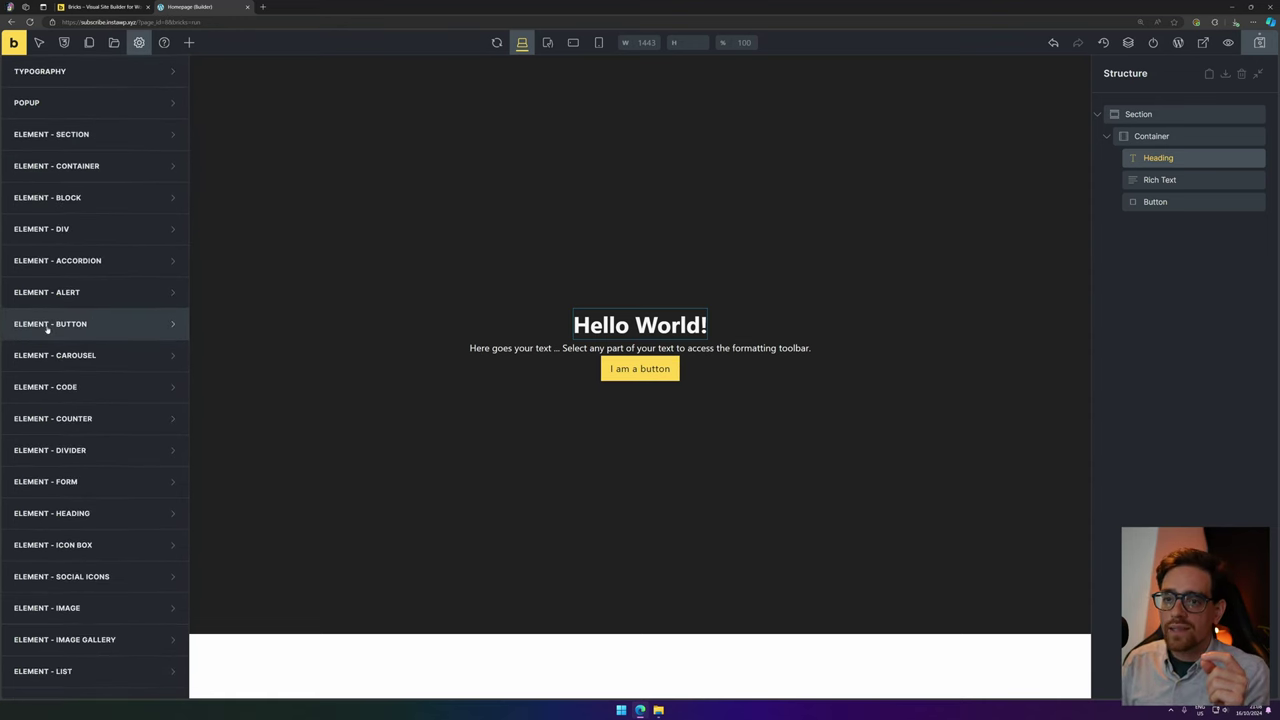
Set the default button border radius to 1rem with all four corners linked.
{"action": "left_click", "coordinate": [103, 323]}
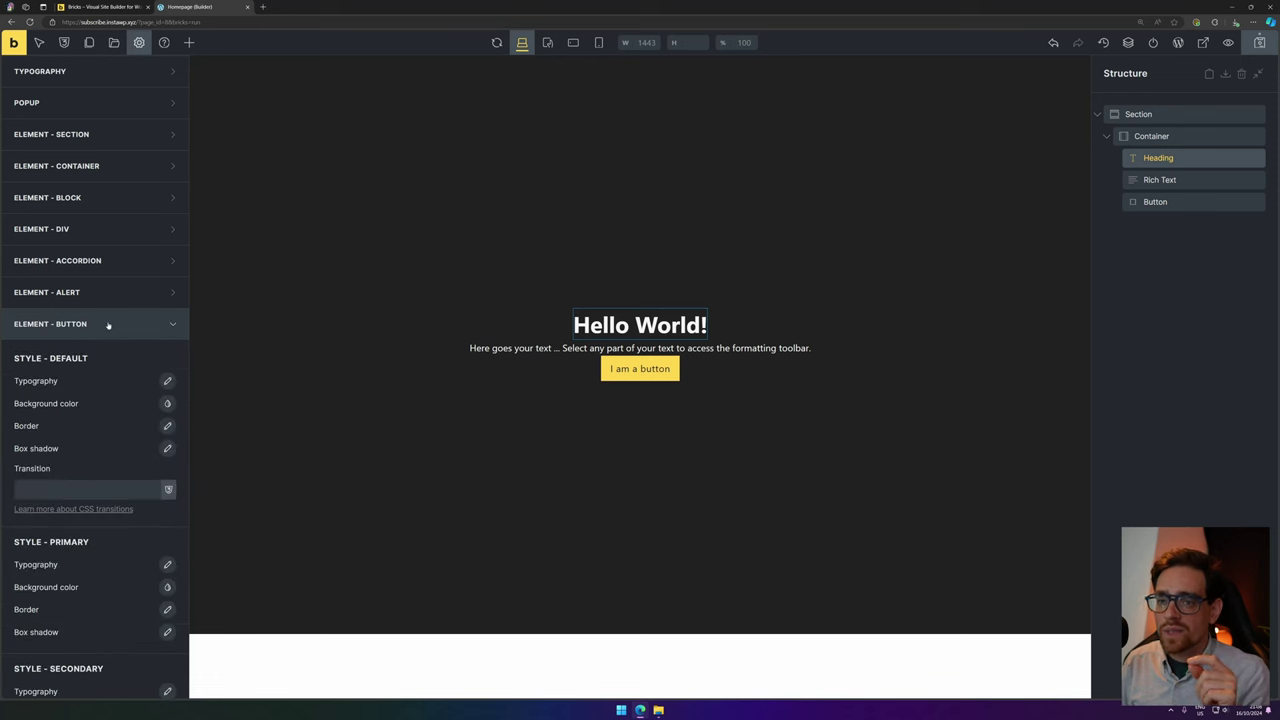
{"action": "scroll", "coordinate": [118, 320], "scroll_direction": "down", "scroll_amount": 1}
{"action": "left_click", "coordinate": [169, 321]}
{"action": "left_click", "coordinate": [109, 314]}
{"action": "scroll", "coordinate": [141, 299], "scroll_direction": "down", "scroll_amount": 1}
{"action": "left_click", "coordinate": [166, 260]}
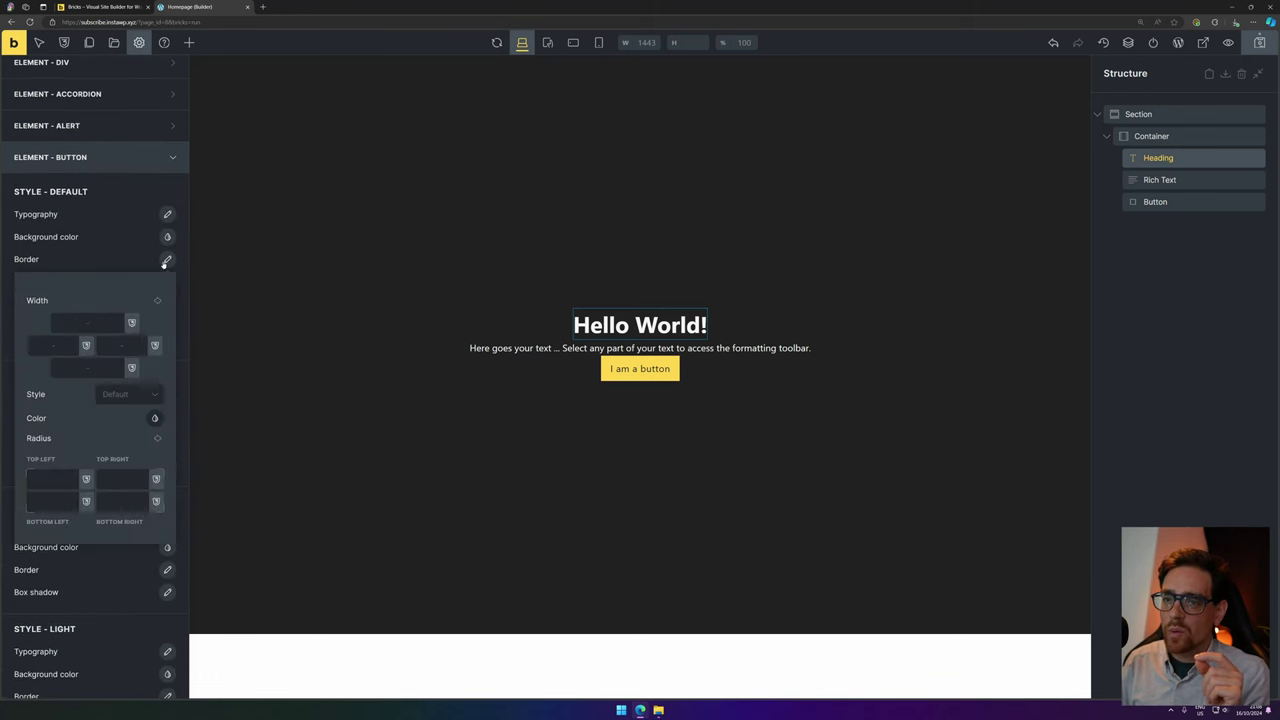
{"action": "left_click", "coordinate": [54, 480]}
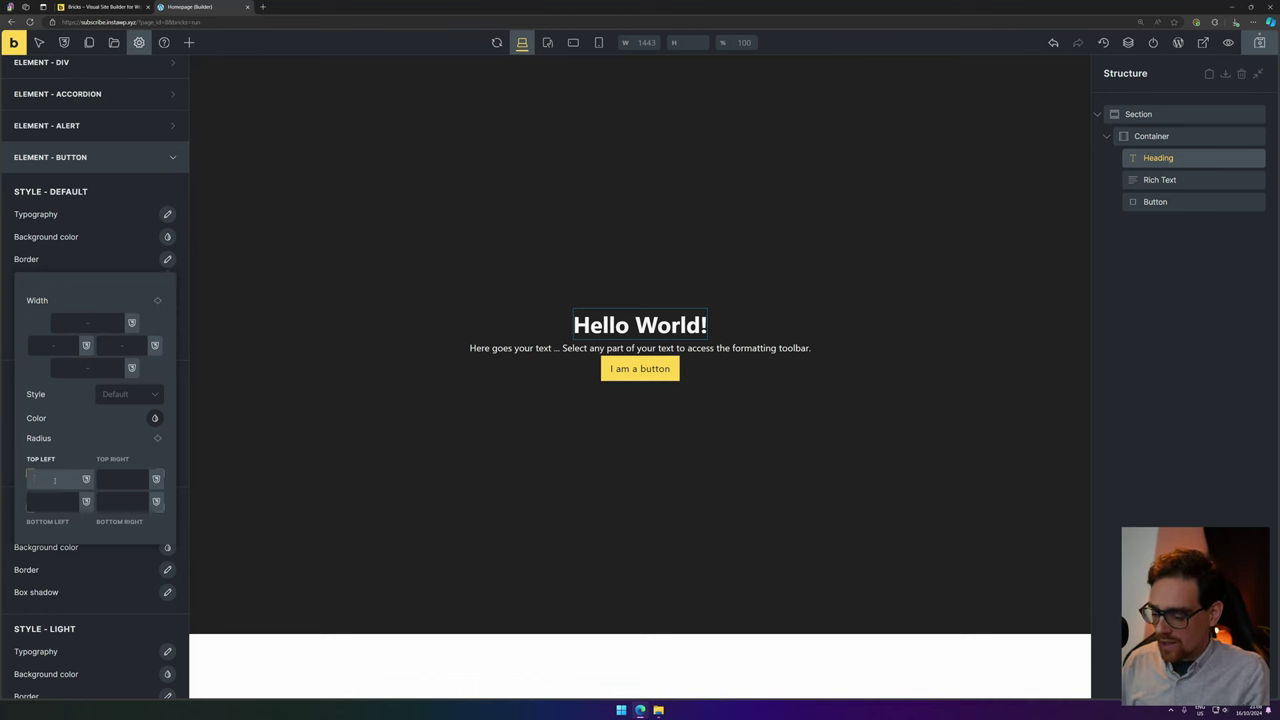
{"action": "type", "text": "1rem"}
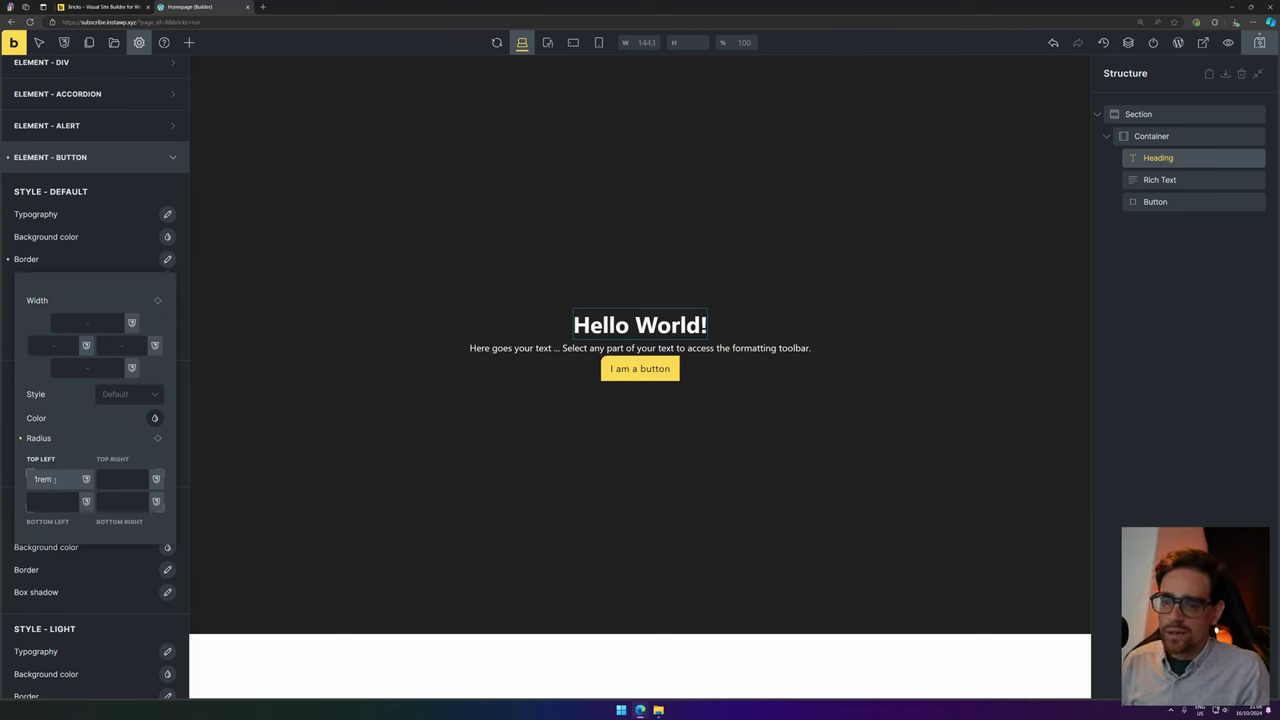
{"action": "double_click", "coordinate": [54, 480]}
{"action": "key", "text": "ctrl+c"}
{"action": "left_click", "coordinate": [104, 480]}
{"action": "key", "text": "ctrl+v"}
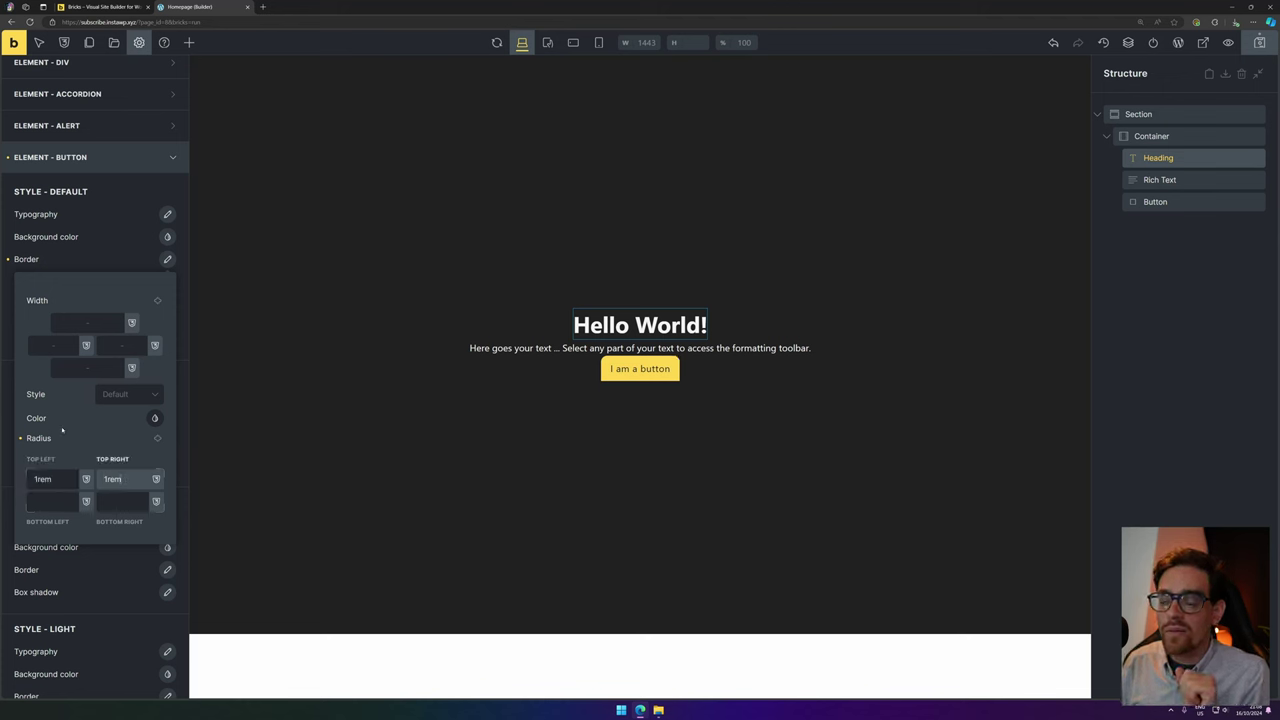
{"action": "left_click", "coordinate": [157, 440]}
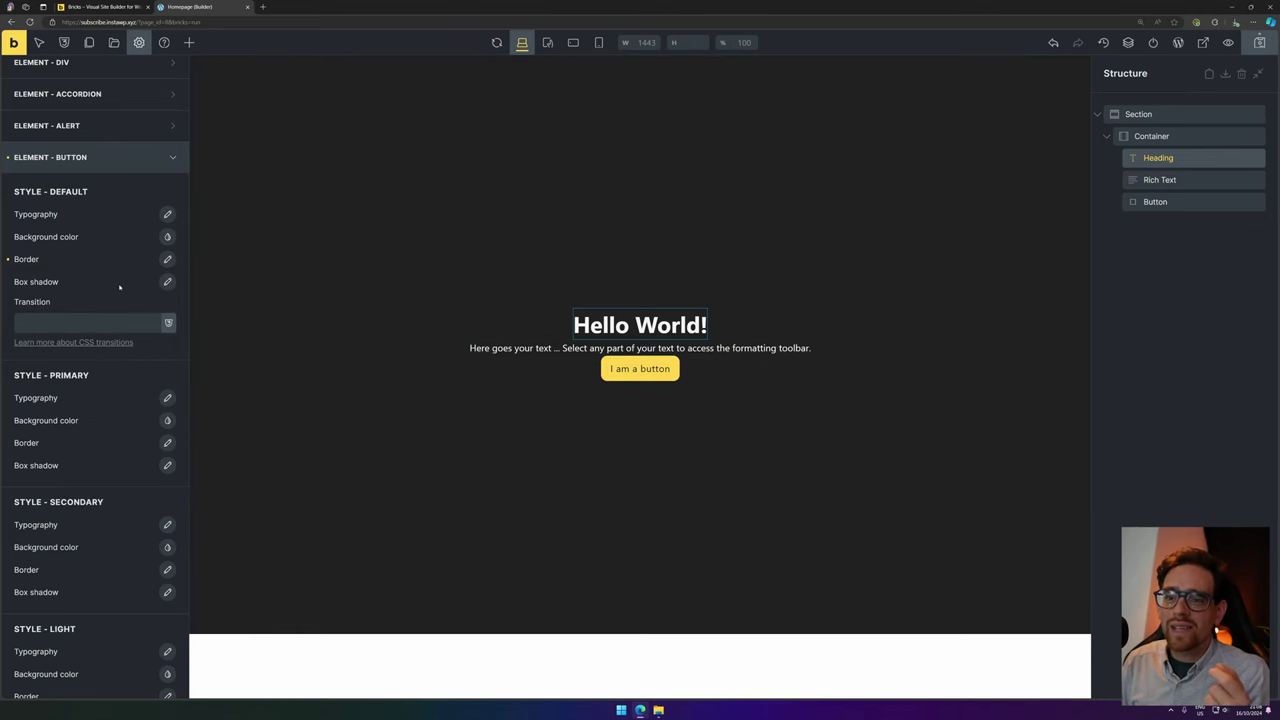
{"action": "scroll", "coordinate": [118, 285], "scroll_direction": "down", "scroll_amount": 1}
Select the page button and return to the Defaults theme style's button settings.
{"action": "left_click", "coordinate": [662, 364]}
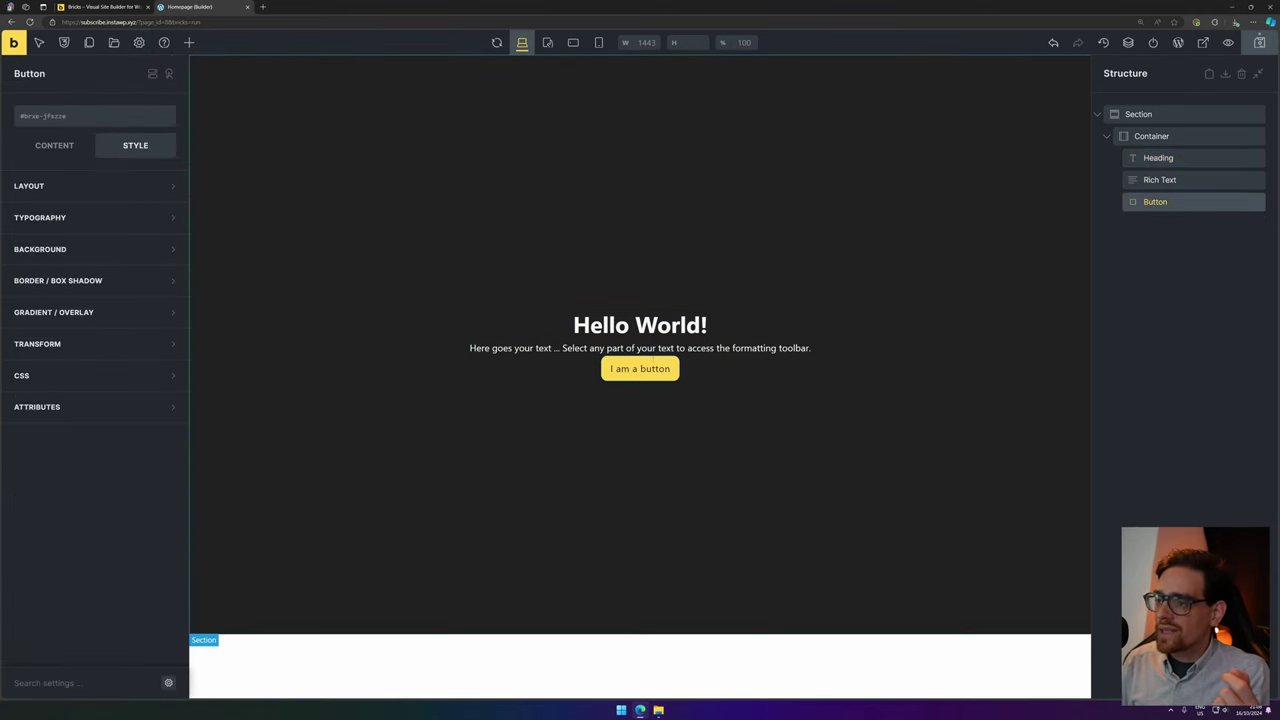
{"action": "left_click", "coordinate": [64, 146]}
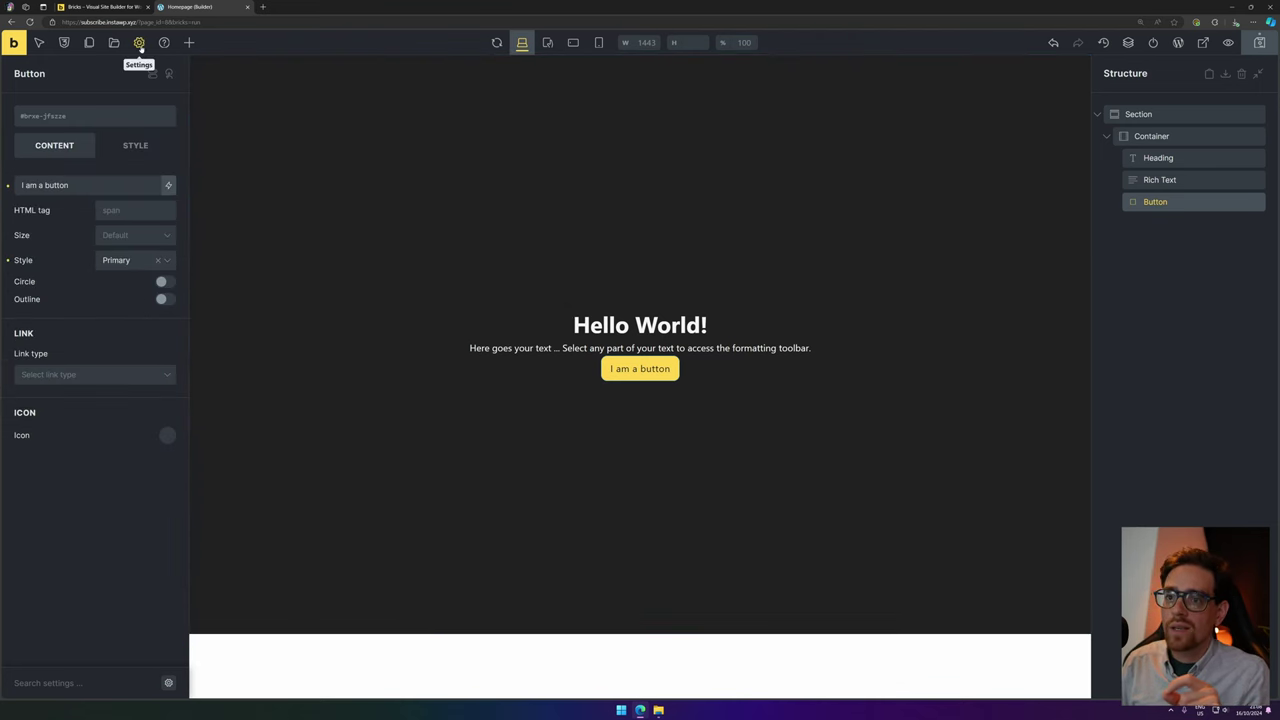
{"action": "left_click", "coordinate": [139, 42]}
{"action": "left_click", "coordinate": [74, 107]}
{"action": "scroll", "coordinate": [113, 330], "scroll_direction": "down", "scroll_amount": 2}
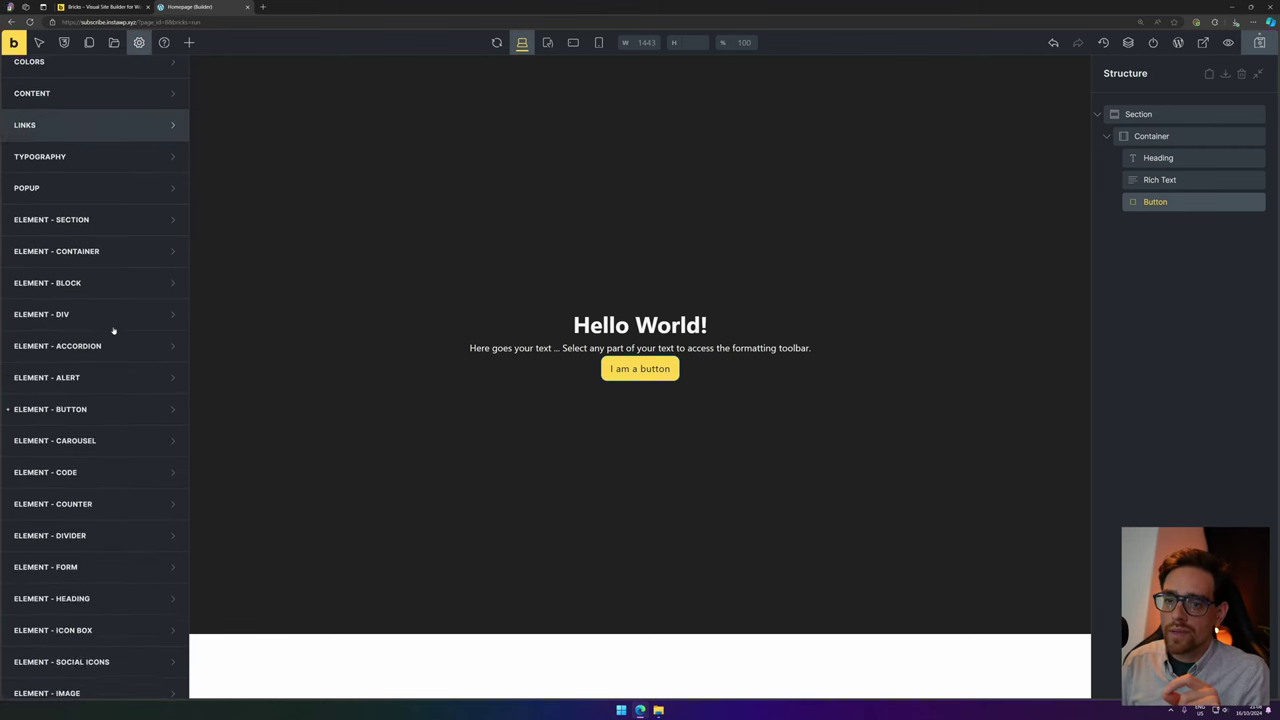
{"action": "left_click", "coordinate": [110, 409]}
{"action": "scroll", "coordinate": [88, 304], "scroll_direction": "down", "scroll_amount": 2}
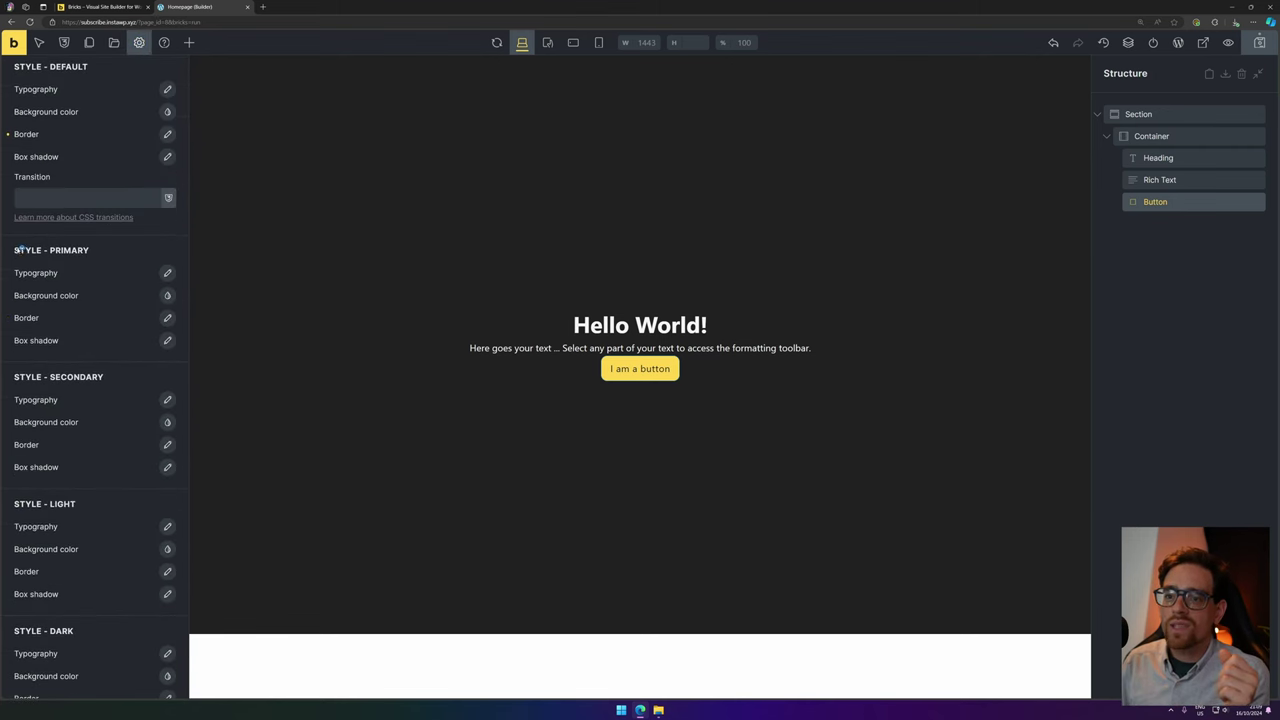
{"action": "left_click_drag", "start_coordinate": [20, 250], "coordinate": [100, 250]}
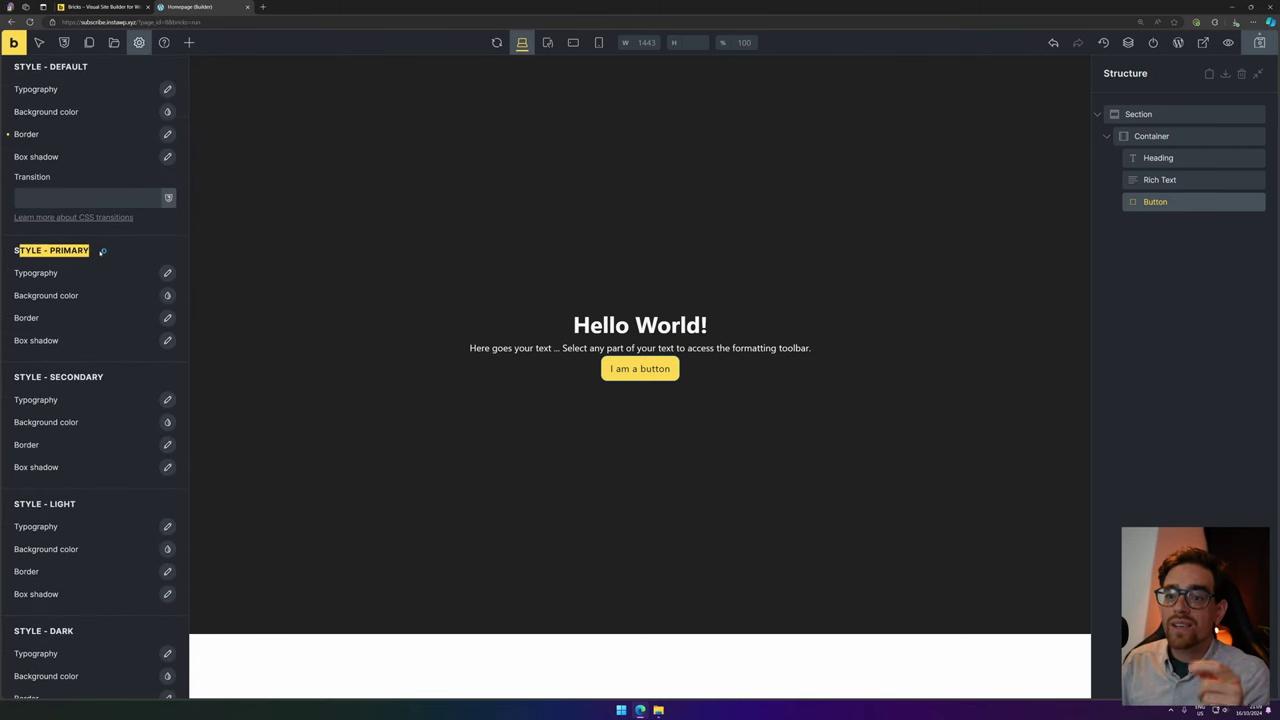
Make the primary button background red #F44336.
{"action": "left_click", "coordinate": [168, 296]}
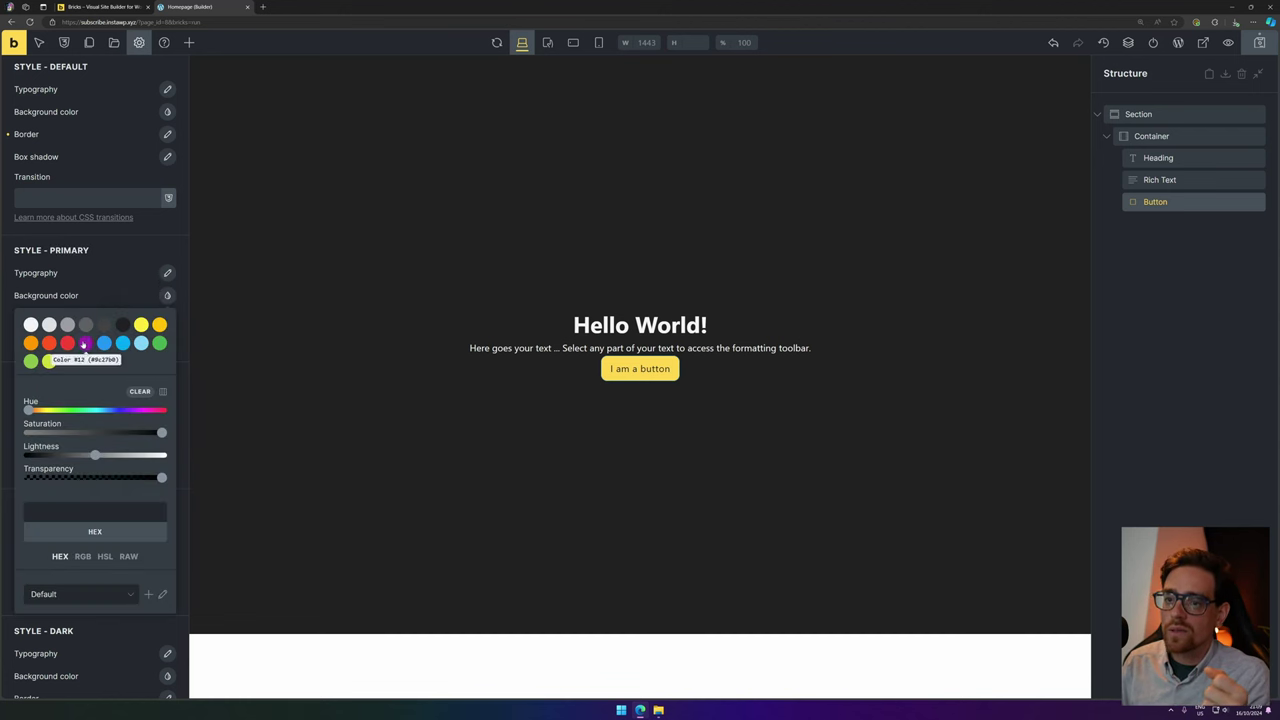
{"action": "left_click", "coordinate": [85, 343]}
{"action": "left_click", "coordinate": [67, 343]}
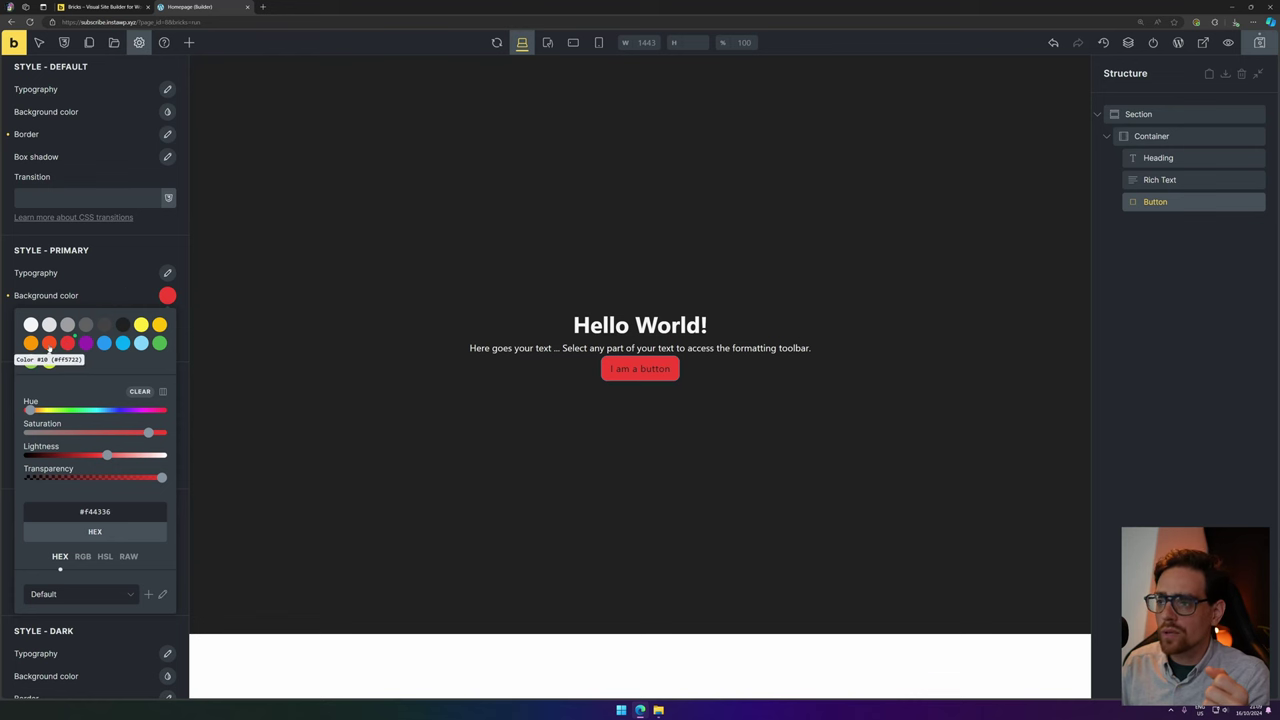
{"action": "left_click", "coordinate": [128, 272]}
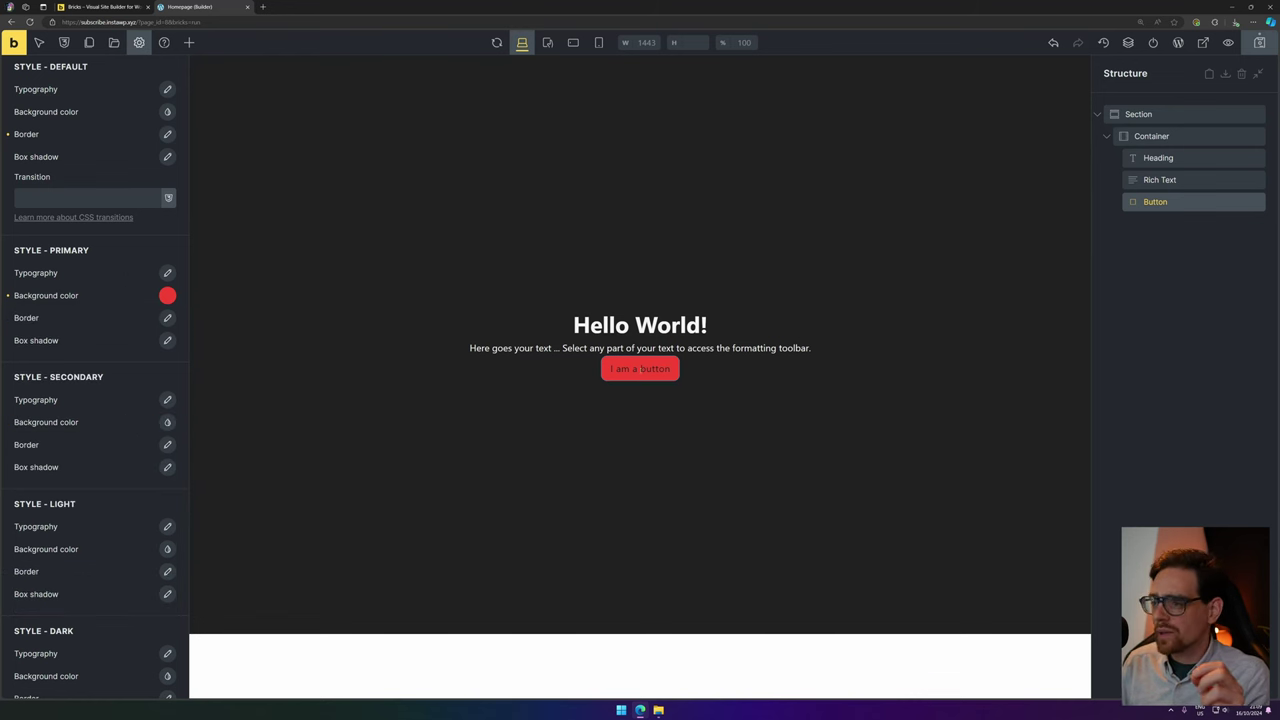
Set the primary button text colour to #f5f5f5.
{"action": "left_click", "coordinate": [168, 273]}
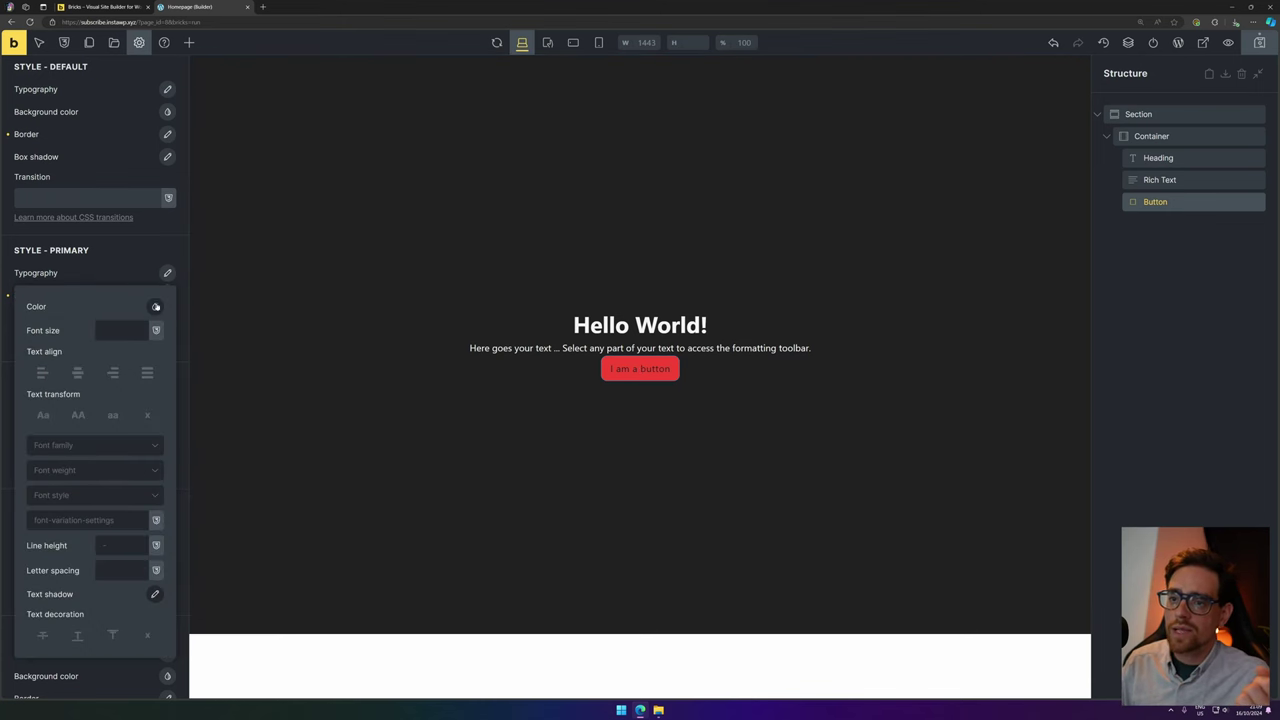
{"action": "left_click", "coordinate": [156, 306]}
{"action": "left_click", "coordinate": [57, 334]}
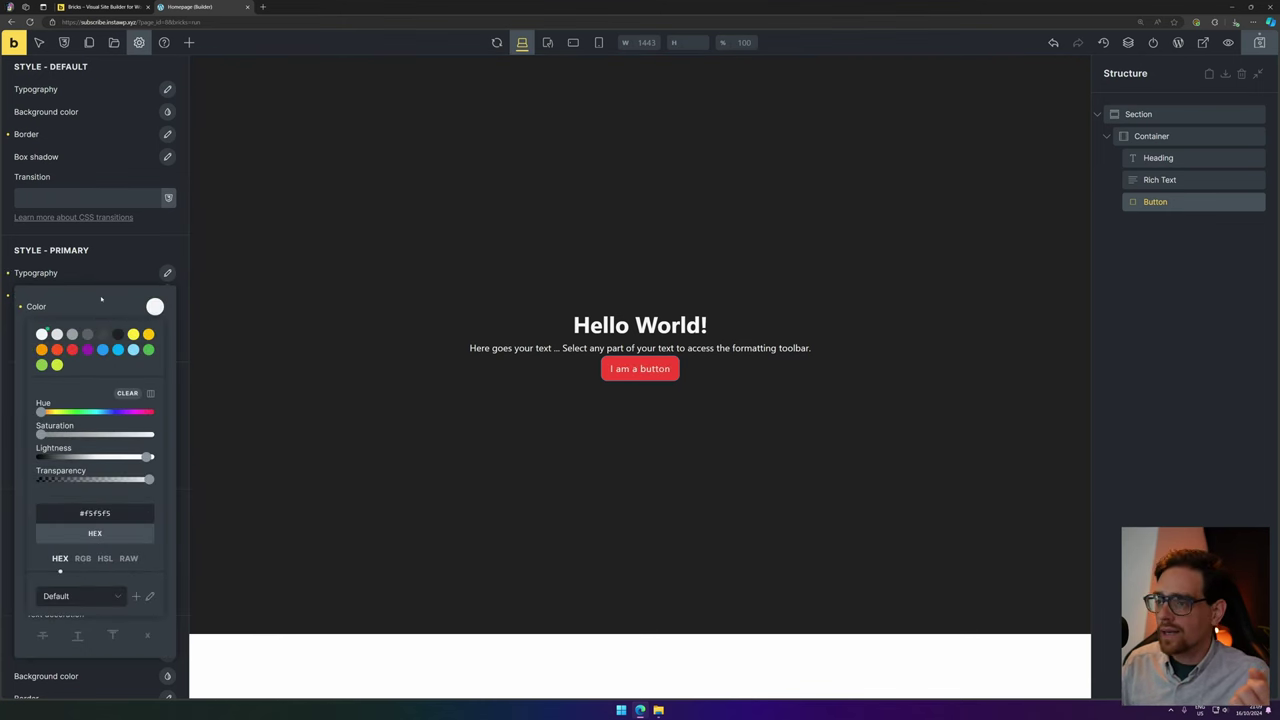
{"action": "left_click", "coordinate": [101, 299]}
{"action": "left_click", "coordinate": [100, 279]}
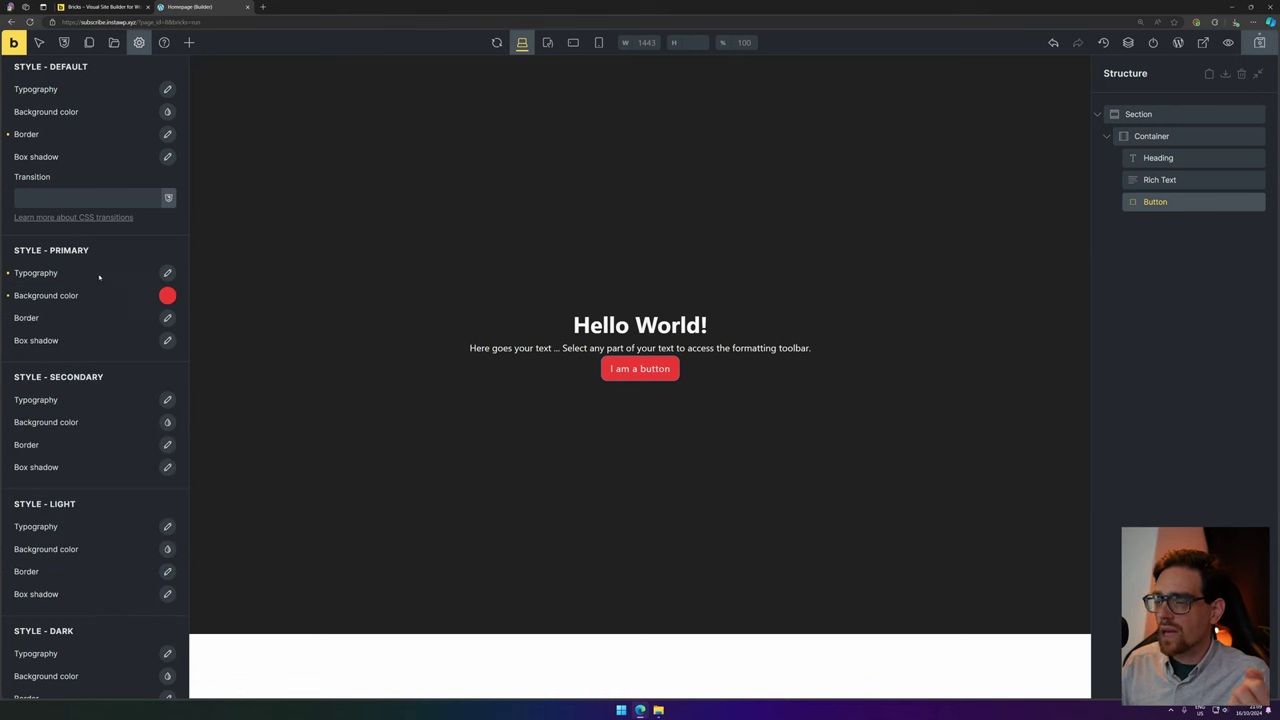
{"action": "left_click", "coordinate": [166, 296]}
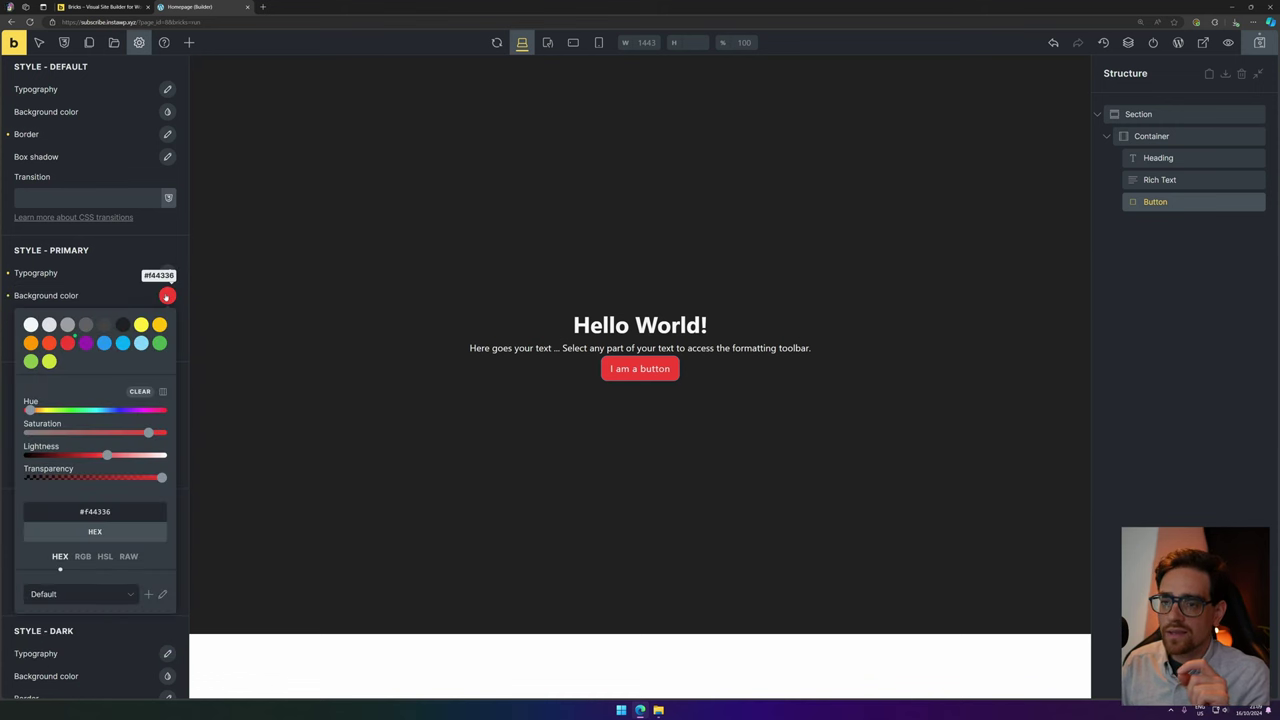
Create a custom colour palette named 'Mine' and switch to it.
{"action": "left_click", "coordinate": [149, 594]}
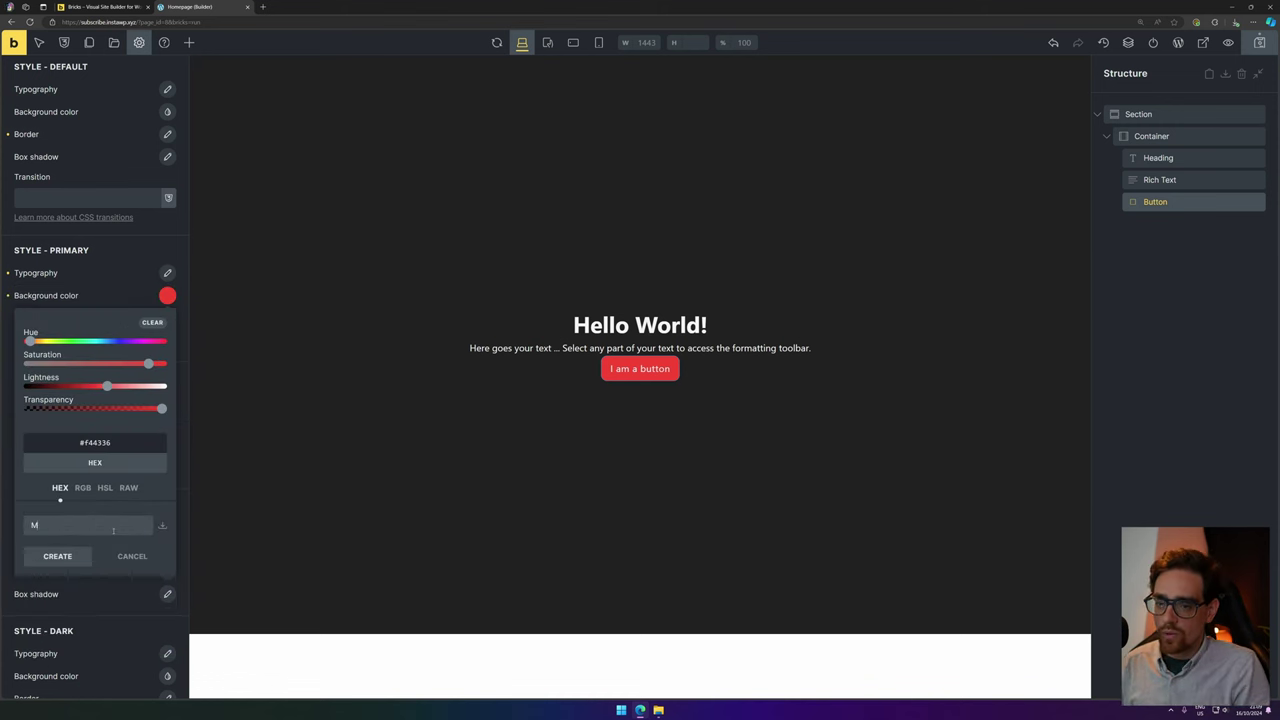
{"action": "left_click", "coordinate": [60, 556]}
{"action": "left_click", "coordinate": [80, 594]}
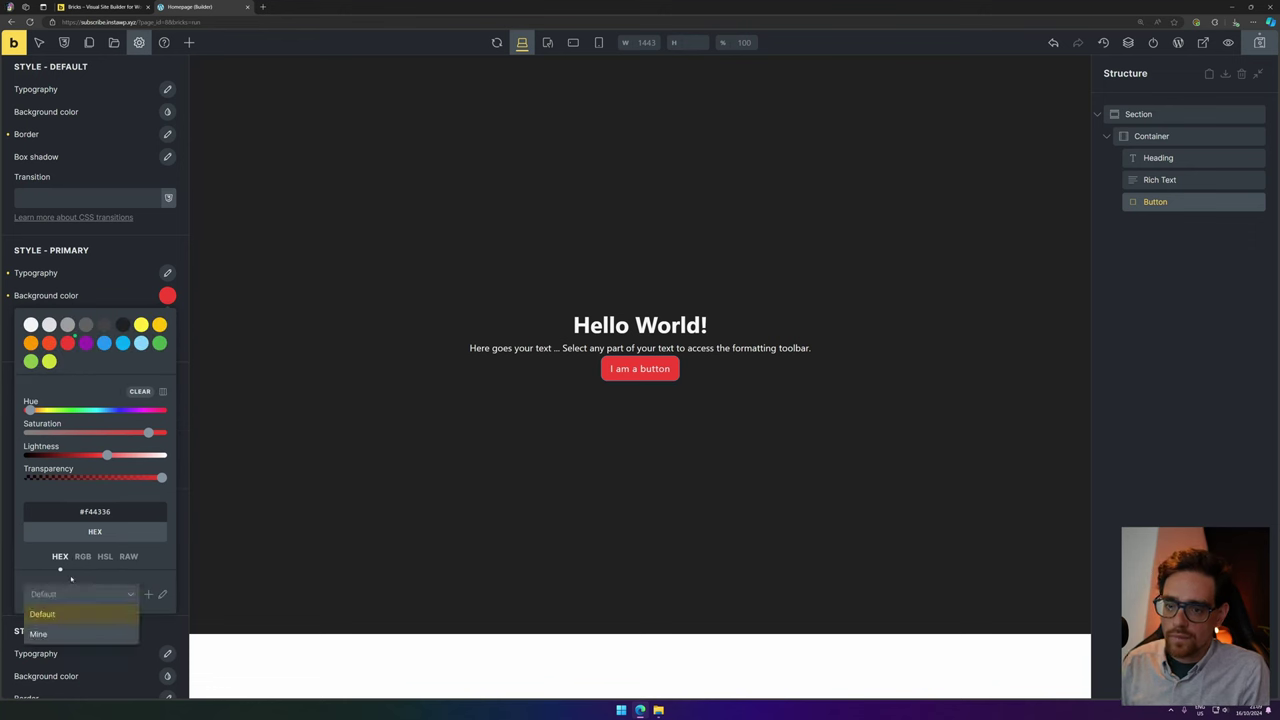
{"action": "left_click", "coordinate": [90, 634]}
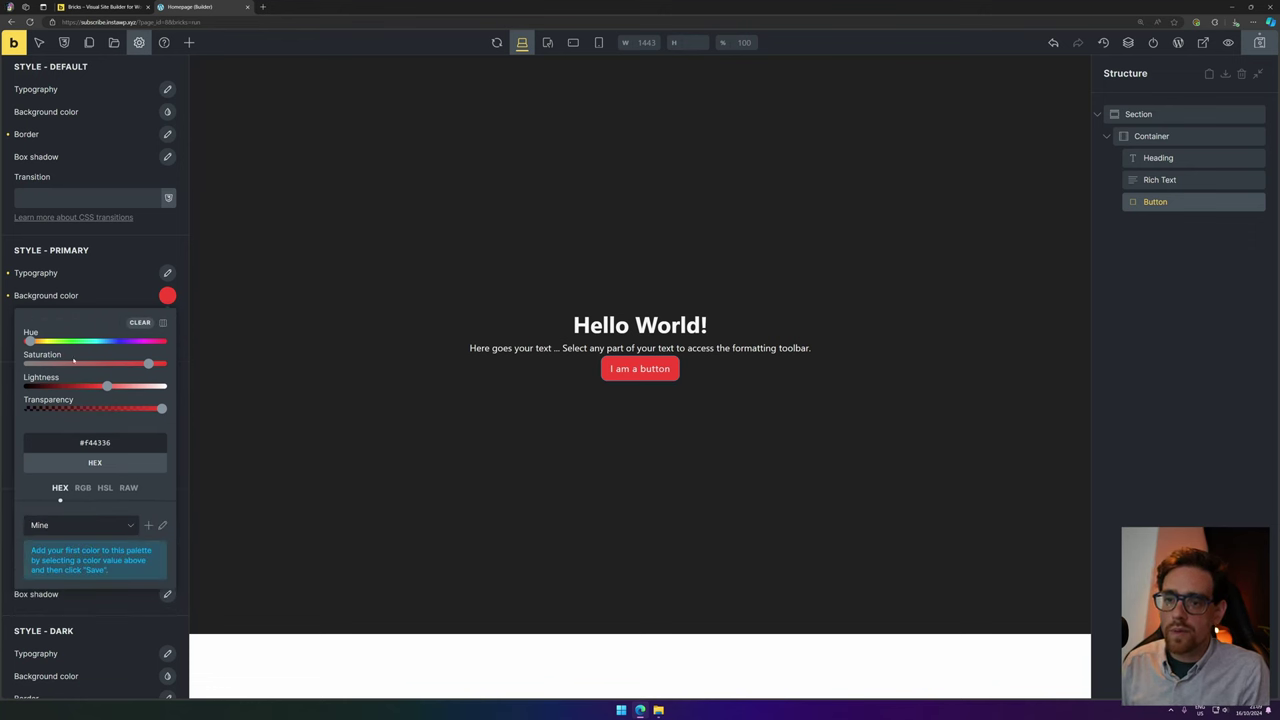
Set the primary button background to #de1414 and save it into Mine.
{"action": "left_click_drag", "start_coordinate": [29, 341], "coordinate": [161, 341]}
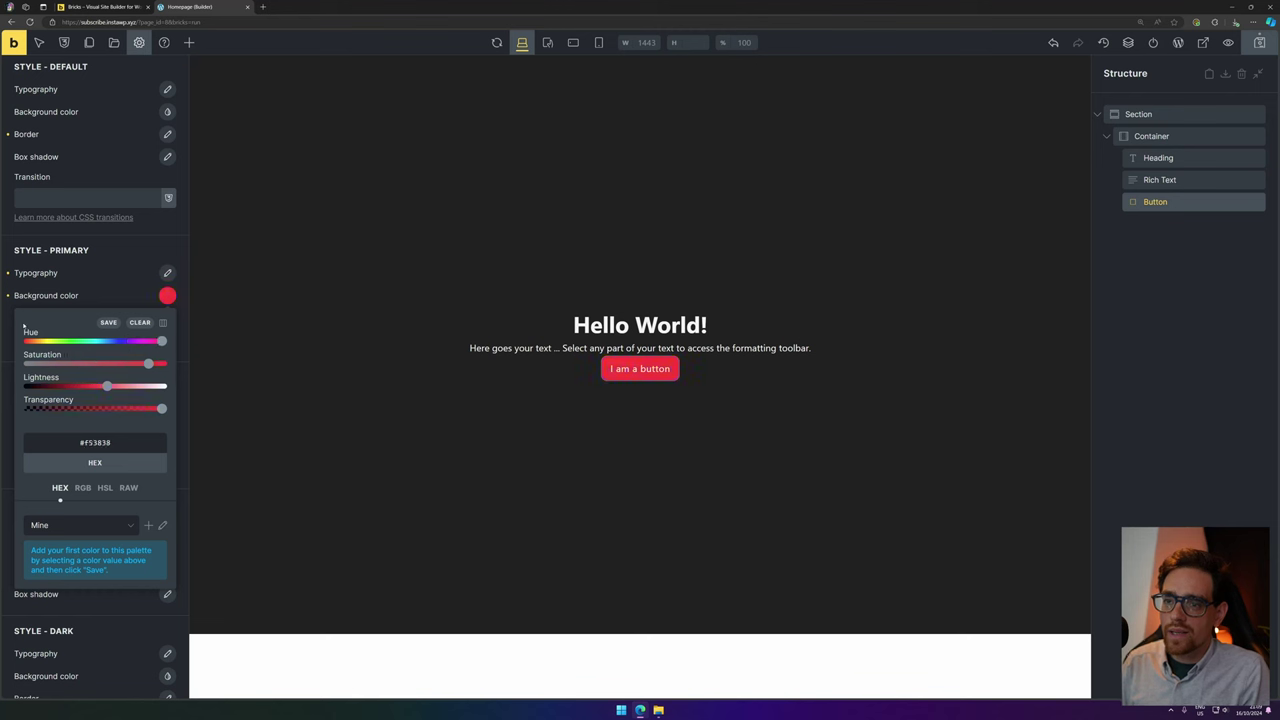
{"action": "double_click", "coordinate": [96, 442]}
{"action": "type", "text": "#de1414"}
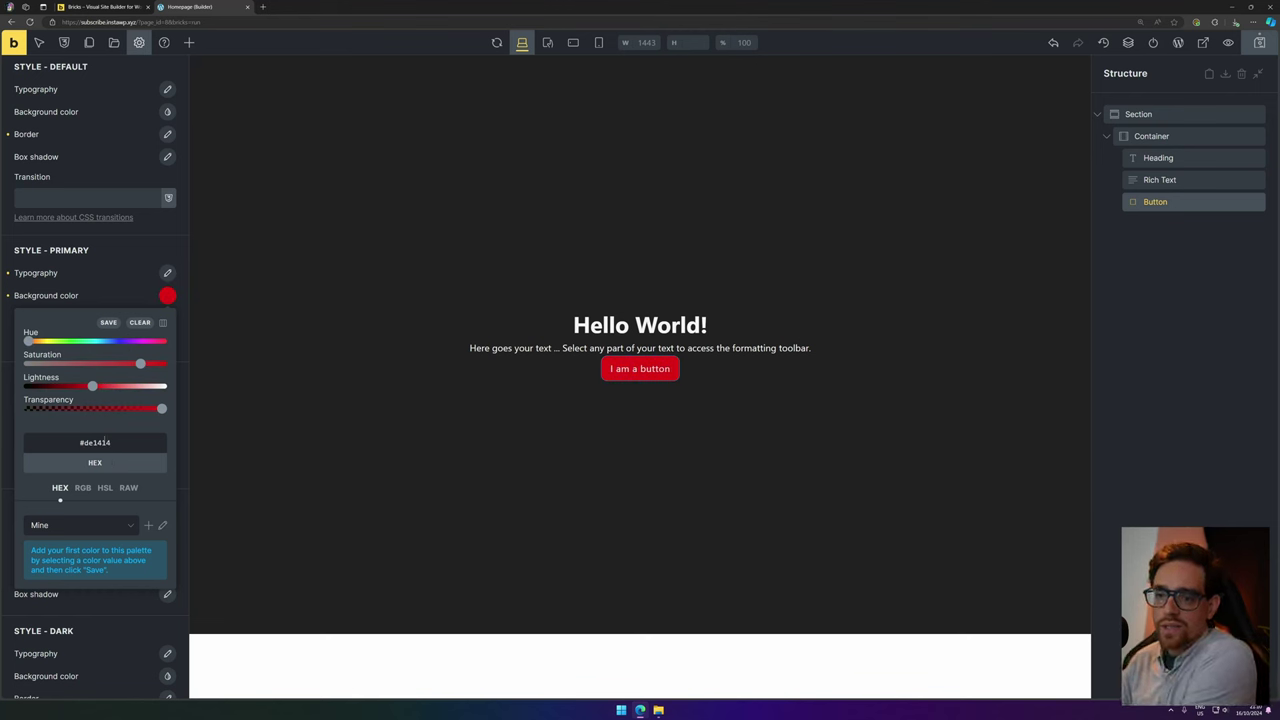
{"action": "left_click", "coordinate": [108, 322]}
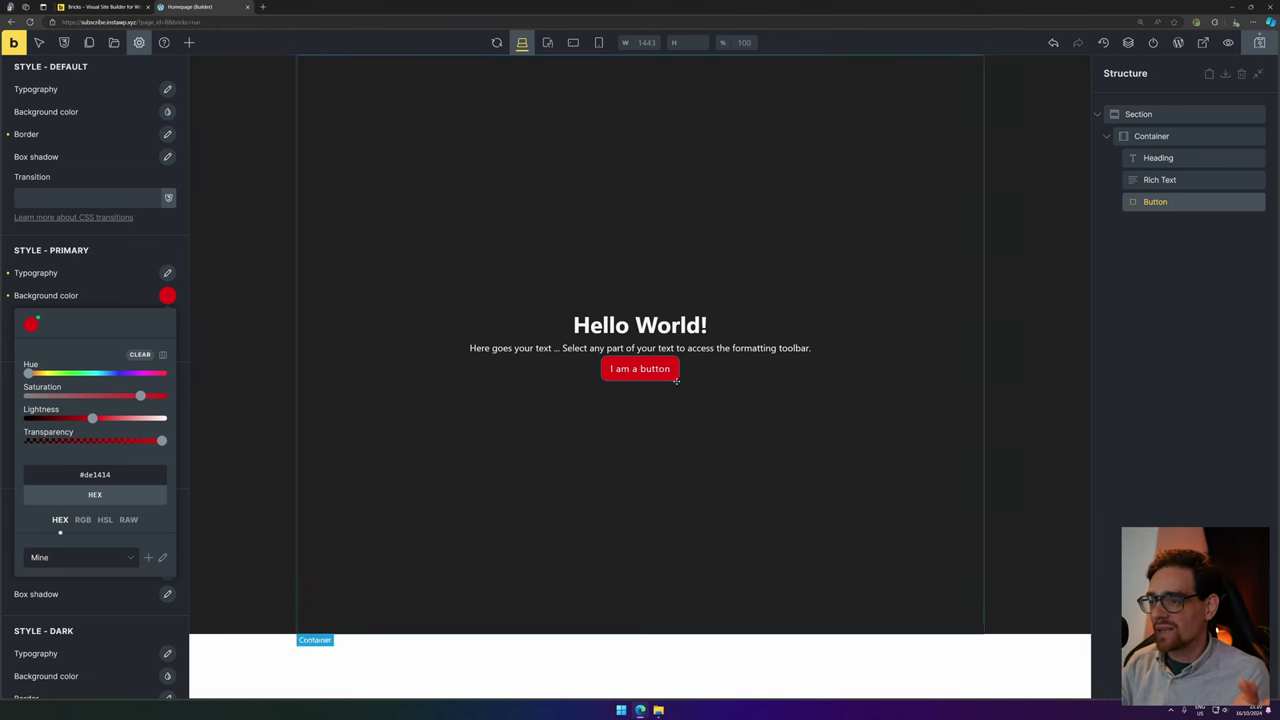
{"action": "left_click", "coordinate": [120, 263]}
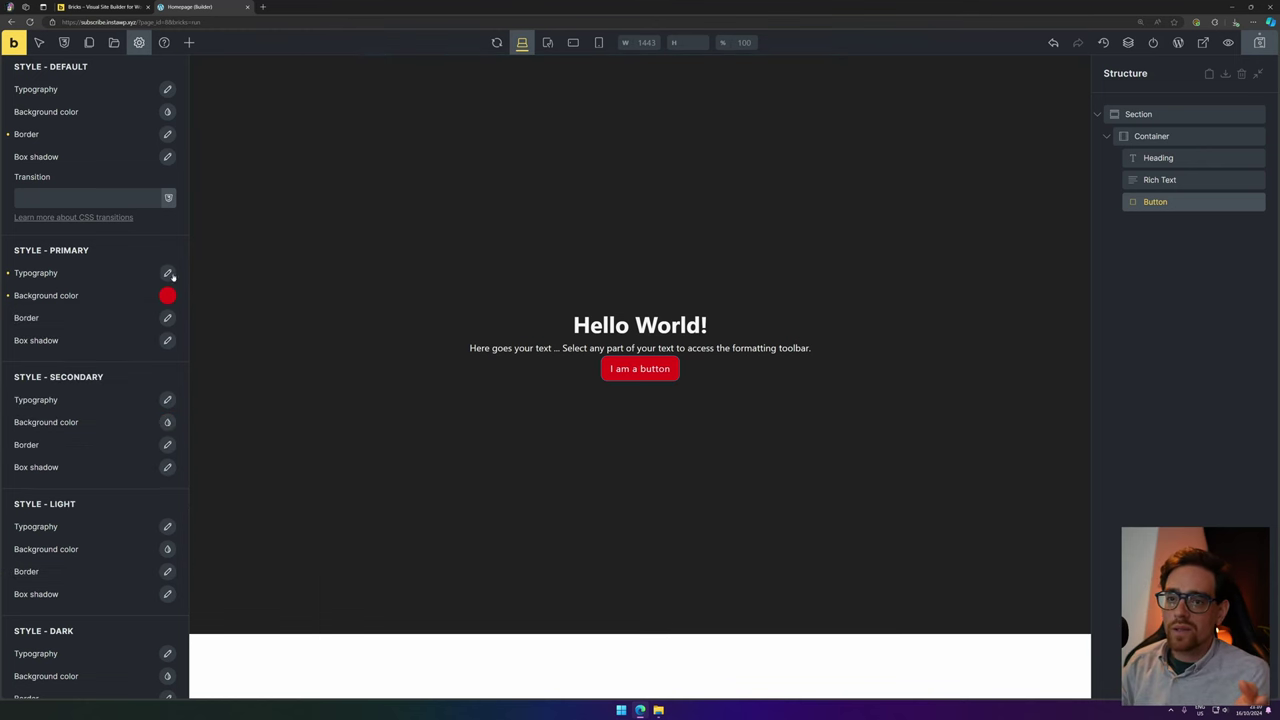
Show the Mine palette in the primary button text colour choices.
{"action": "left_click", "coordinate": [168, 273]}
{"action": "left_click", "coordinate": [155, 306]}
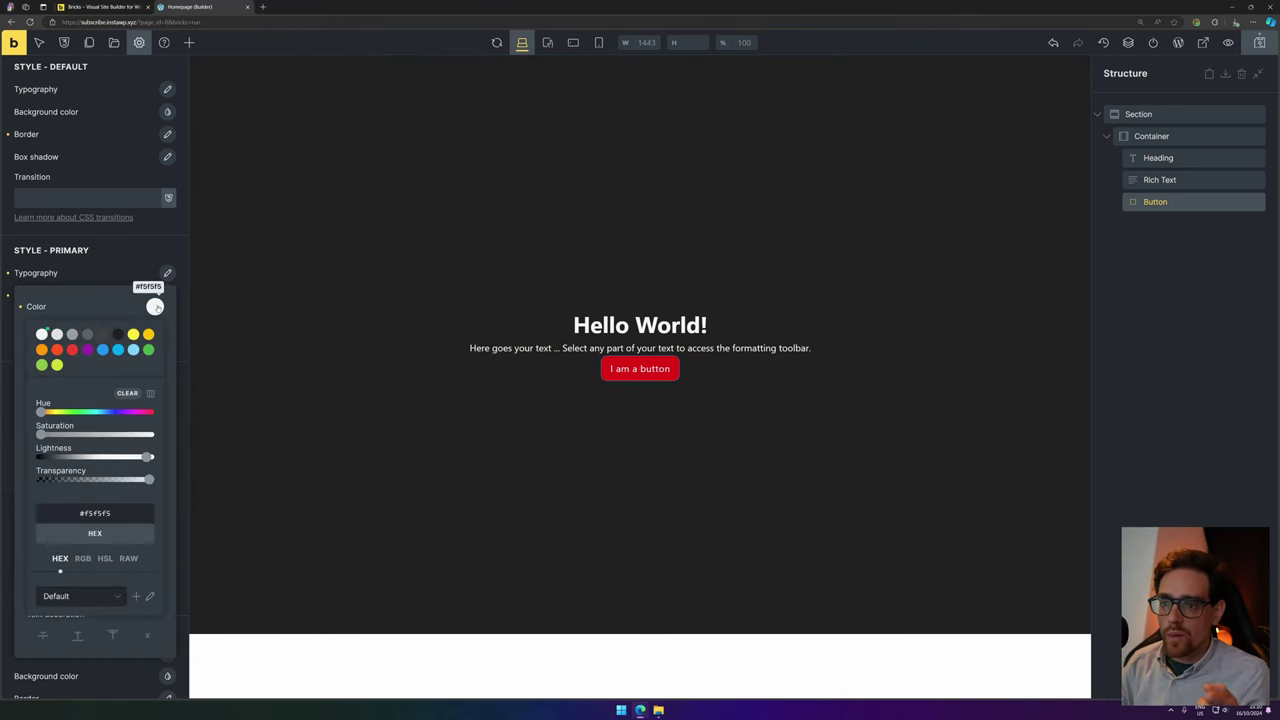
{"action": "left_click", "coordinate": [66, 597]}
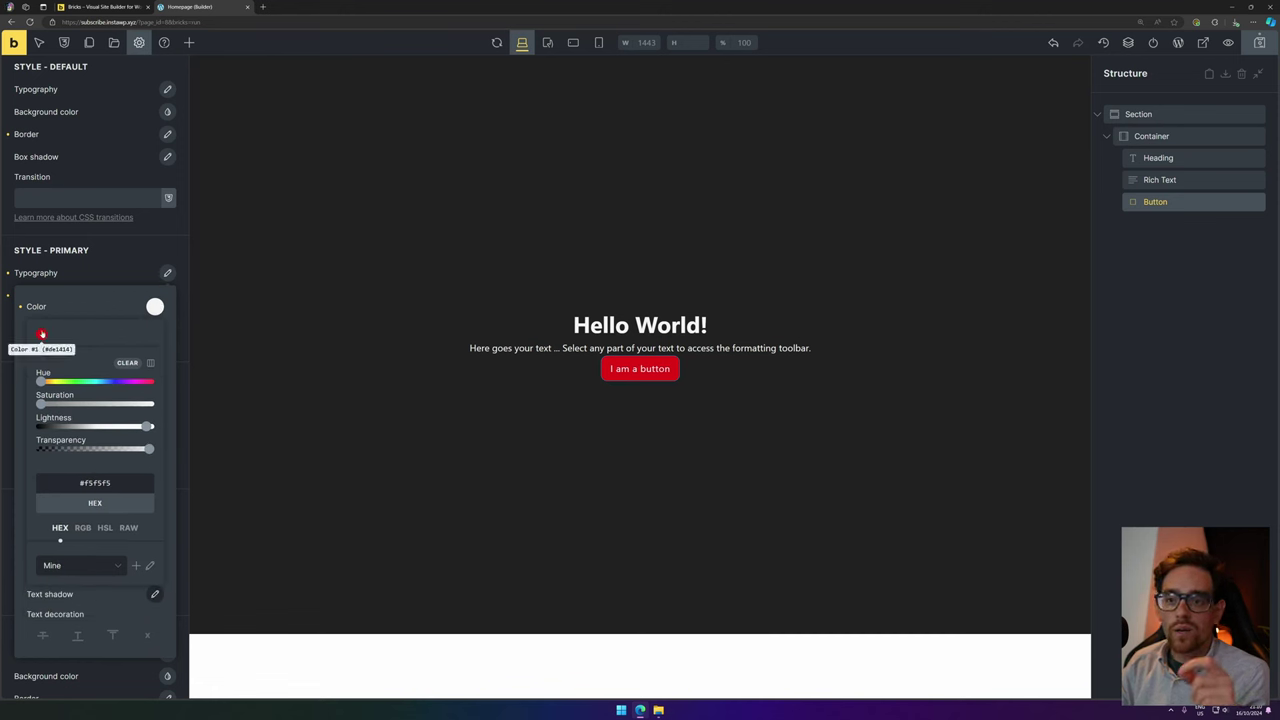
Scroll through the theme style elements, then select the page's .hero Section.
{"action": "scroll", "coordinate": [117, 351], "scroll_direction": "down", "scroll_amount": 15}
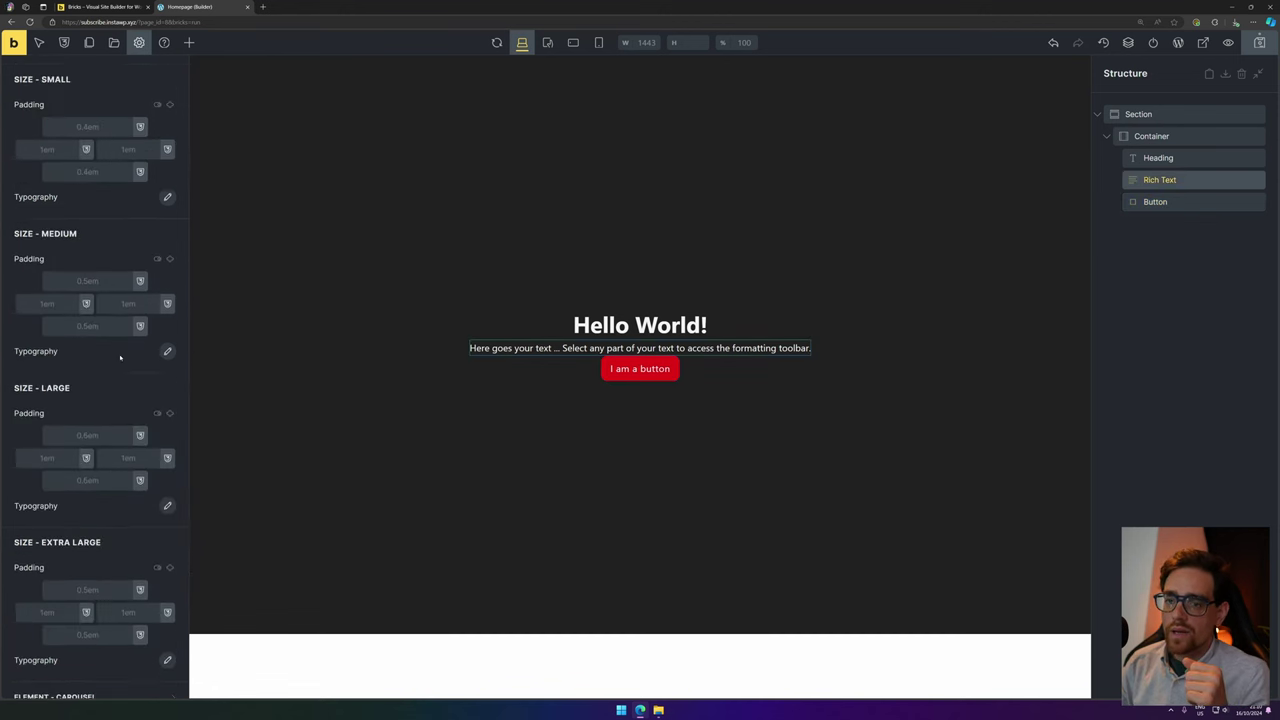
{"action": "scroll", "coordinate": [117, 354], "scroll_direction": "up", "scroll_amount": 5}
{"action": "scroll", "coordinate": [103, 217], "scroll_direction": "down", "scroll_amount": 6}
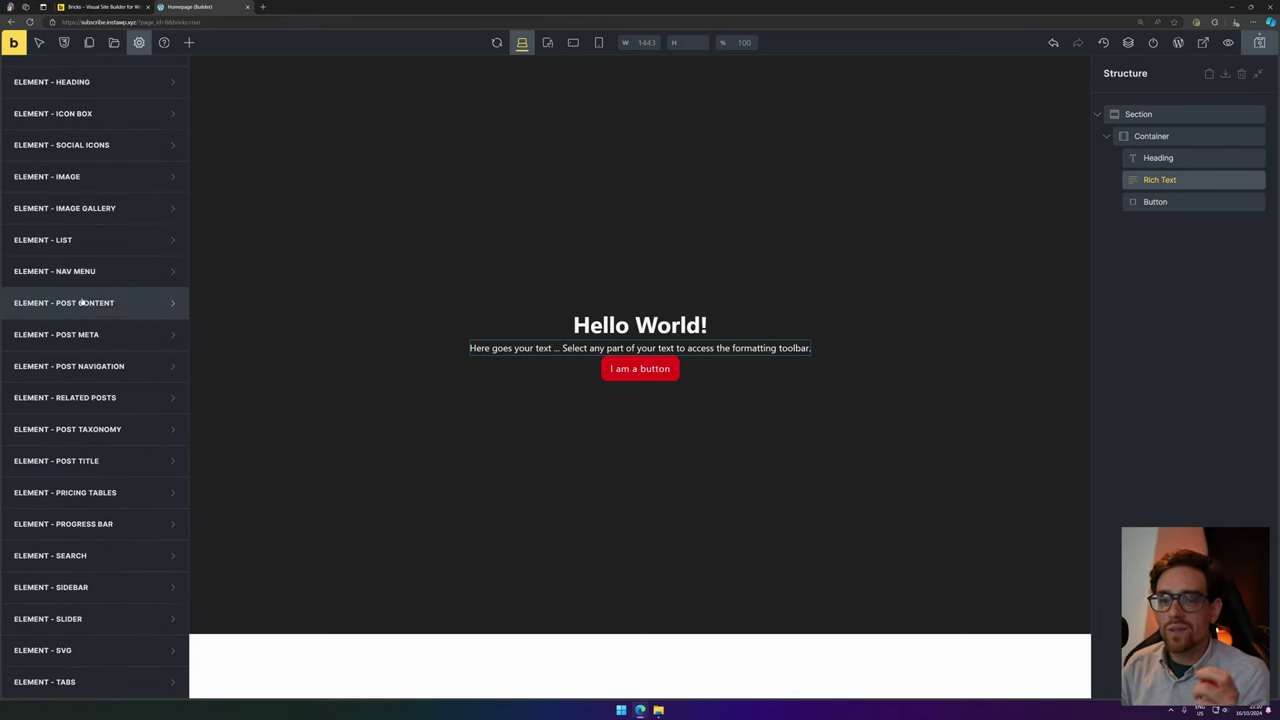
{"action": "scroll", "coordinate": [83, 303], "scroll_direction": "down", "scroll_amount": 3}
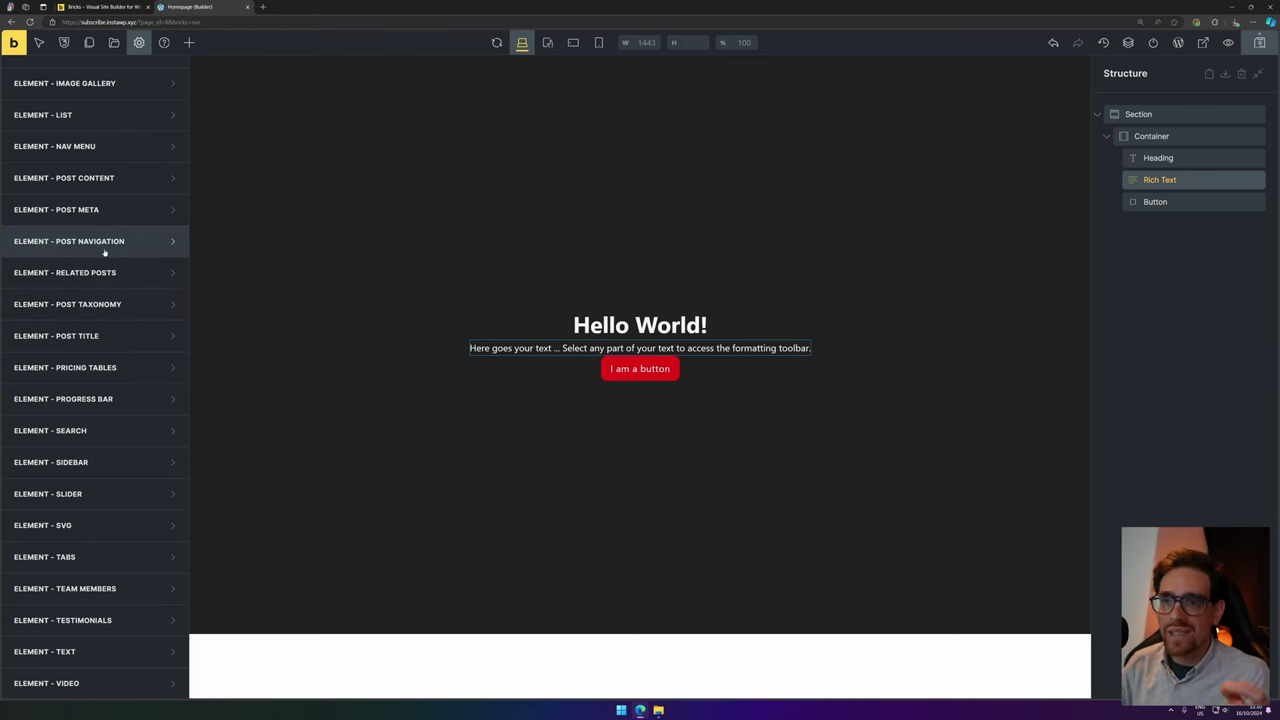
{"action": "scroll", "coordinate": [95, 275], "scroll_direction": "up", "scroll_amount": 5}
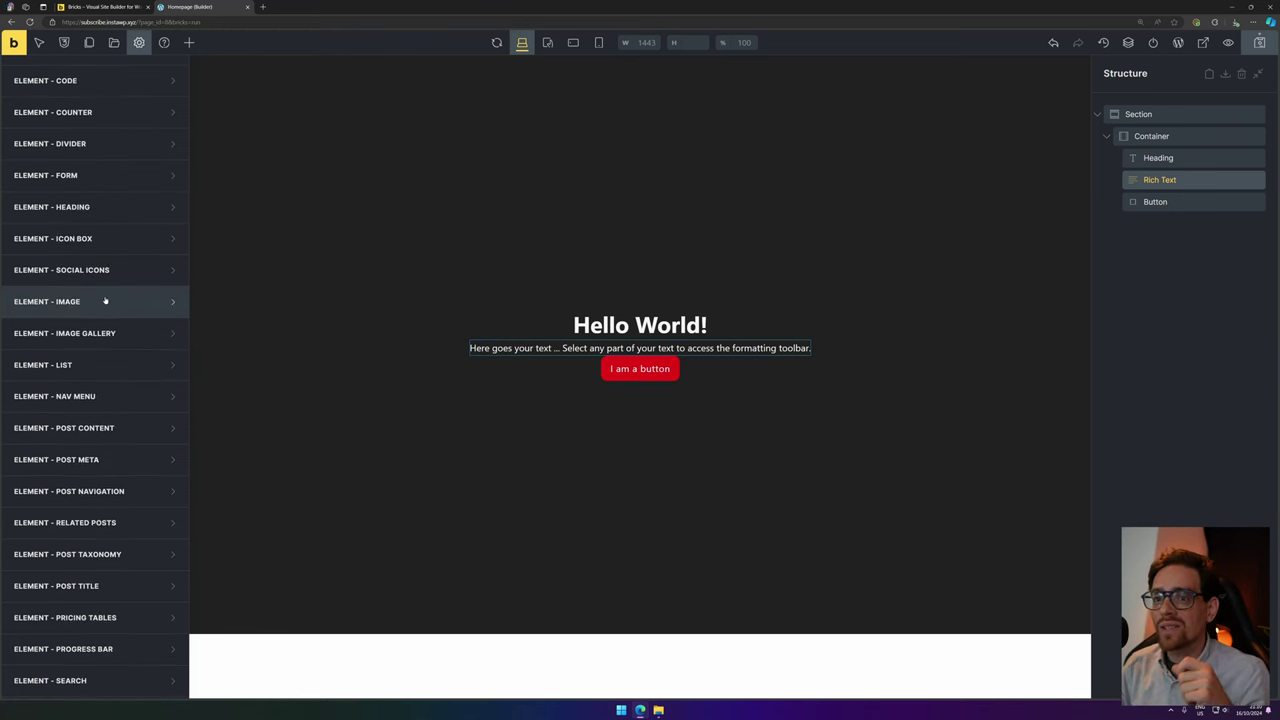
{"action": "scroll", "coordinate": [105, 301], "scroll_direction": "up", "scroll_amount": 15}
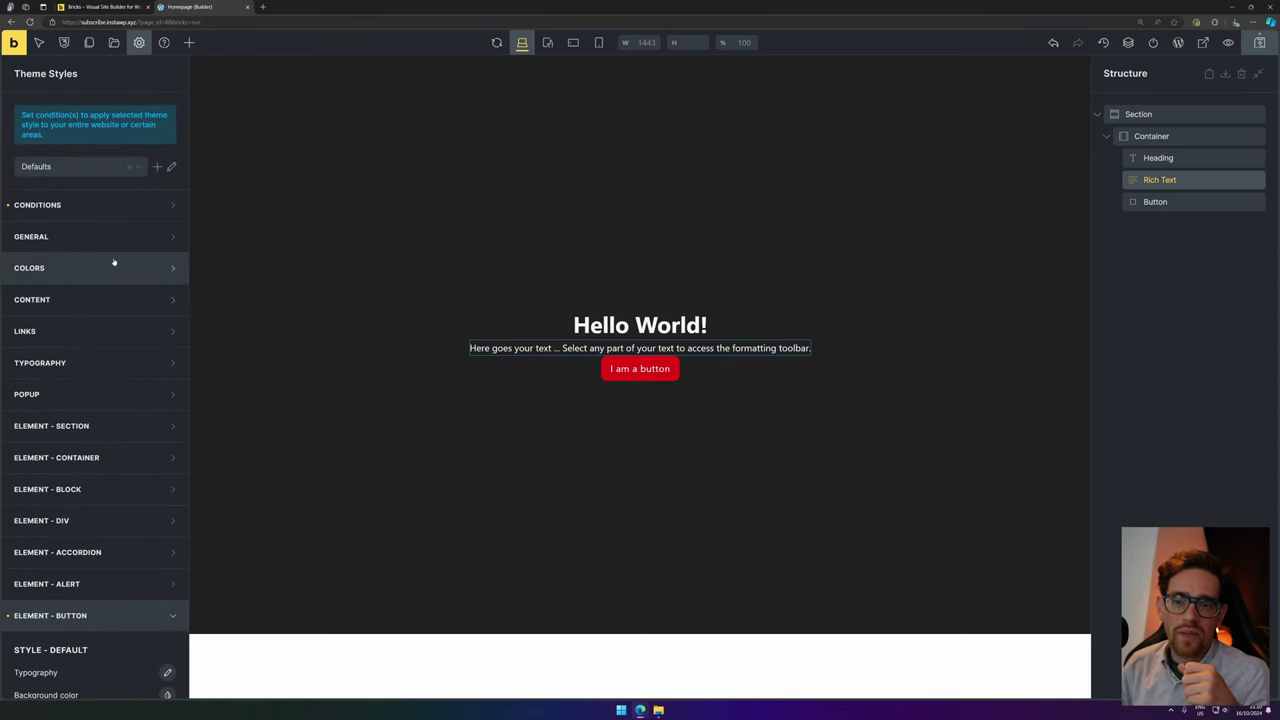
{"action": "left_click", "coordinate": [1181, 116]}
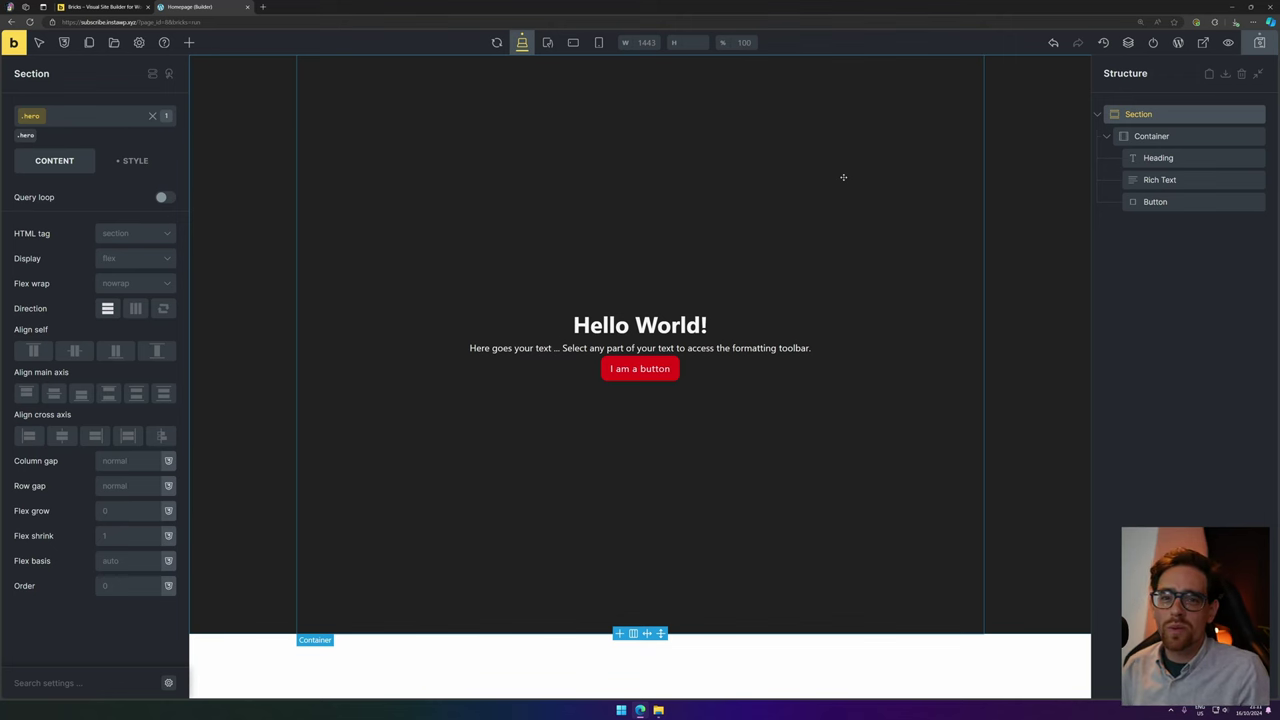
Delete the Hello World Section and browse Community templates down to the Digital set.
{"action": "key", "text": "Delete"}
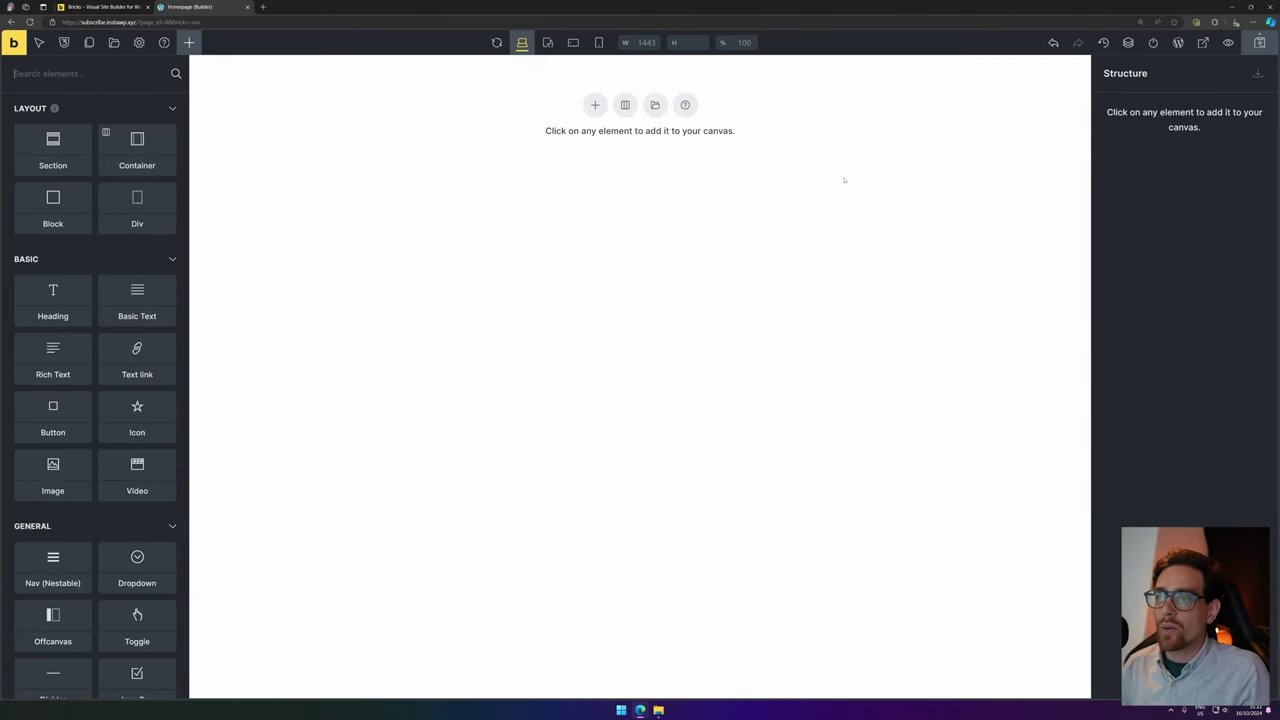
{"action": "left_click", "coordinate": [655, 105]}
{"action": "left_click", "coordinate": [411, 101]}
{"action": "left_click", "coordinate": [390, 149]}
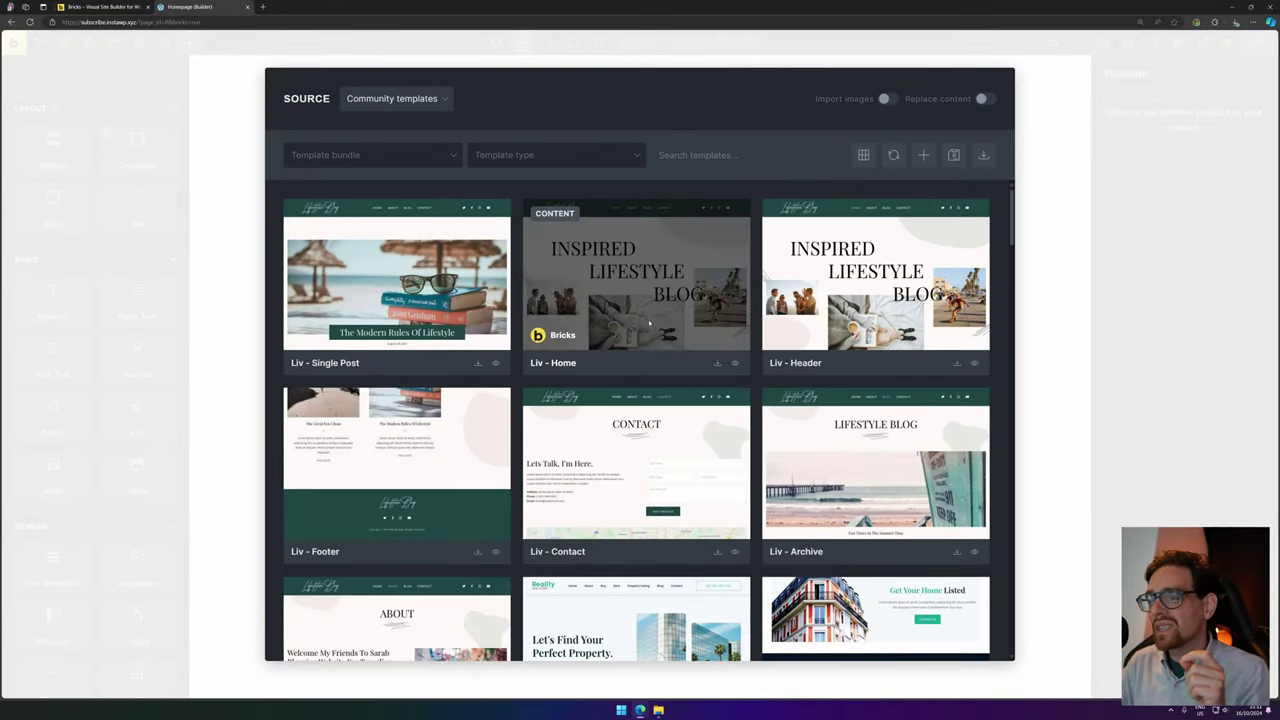
{"action": "scroll", "coordinate": [649, 322], "scroll_direction": "down", "scroll_amount": 5}
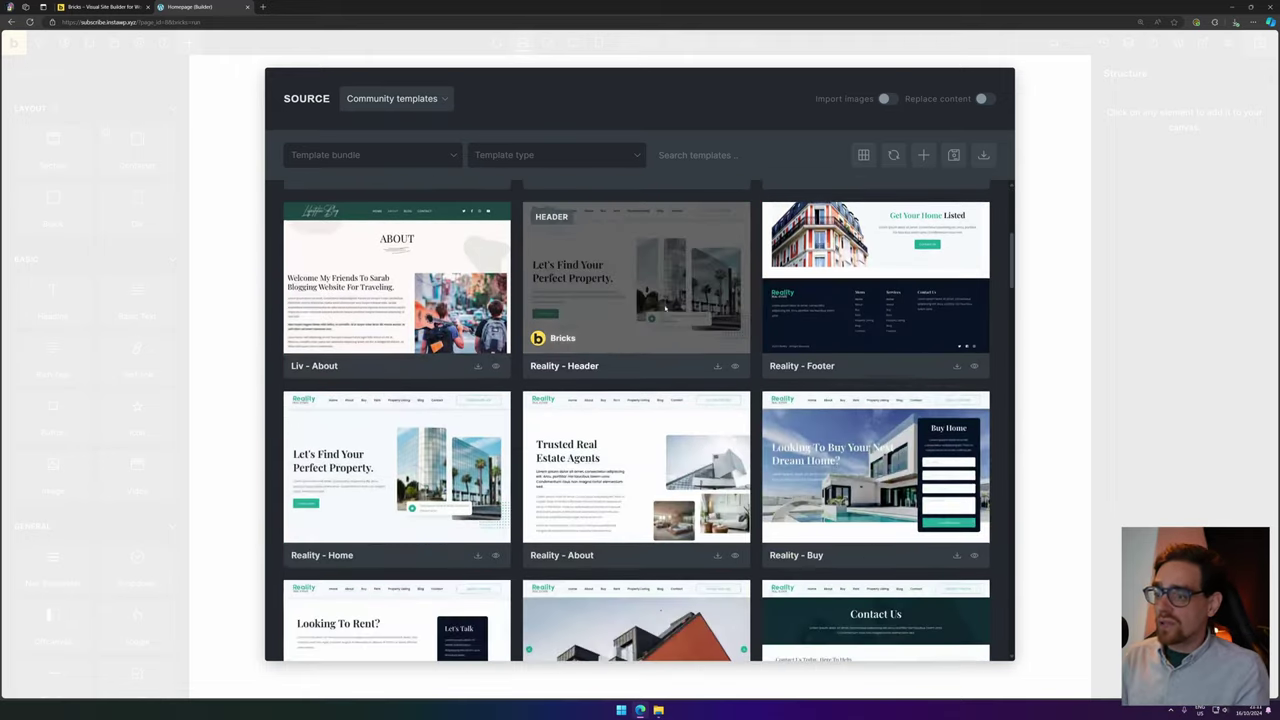
{"action": "scroll", "coordinate": [629, 352], "scroll_direction": "down", "scroll_amount": 20}
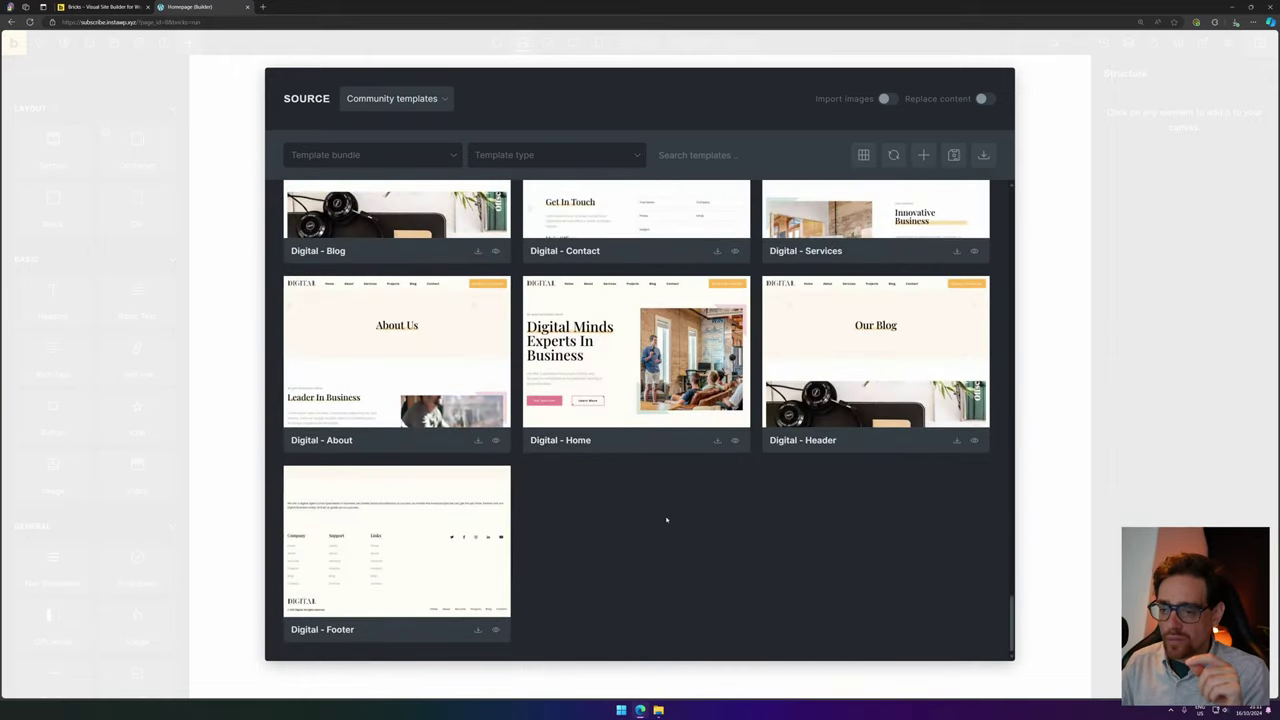
{"action": "scroll", "coordinate": [718, 528], "scroll_direction": "up", "scroll_amount": 1}
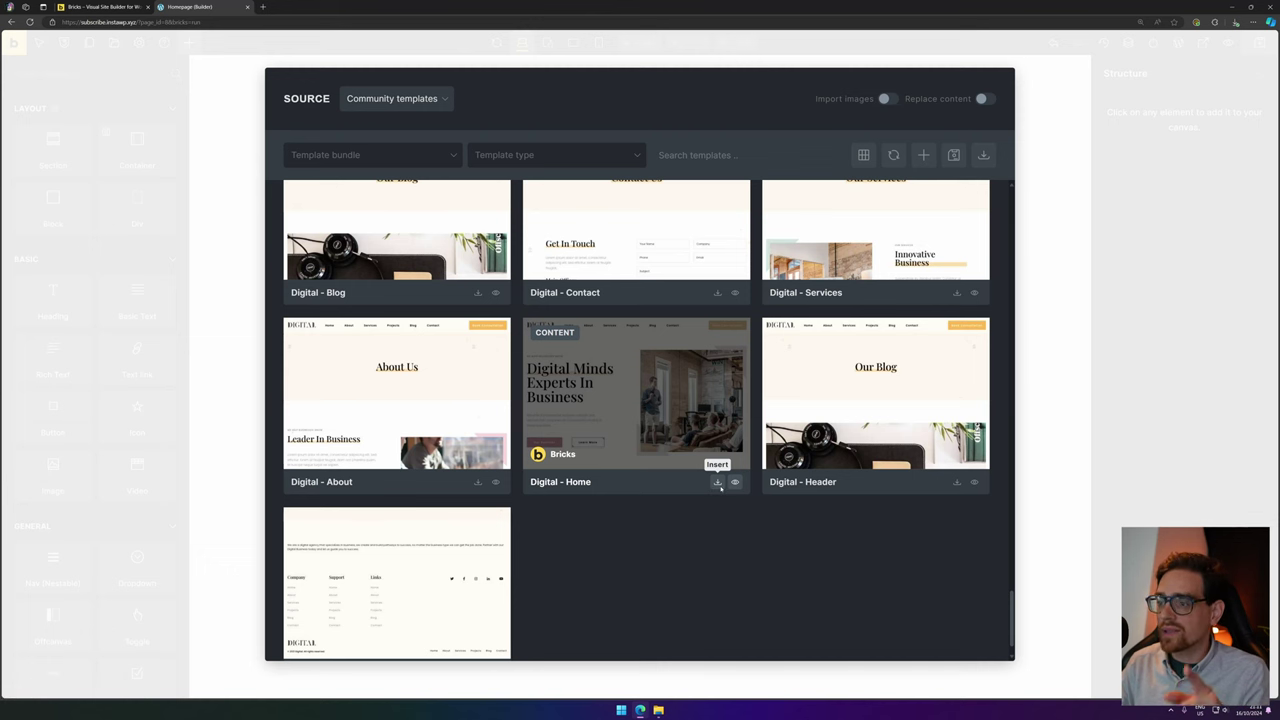
Insert the Digital - Home template, importing both its theme style and colour palette.
{"action": "left_click", "coordinate": [717, 483]}
{"action": "left_click_drag", "start_coordinate": [506, 205], "coordinate": [590, 205]}
{"action": "left_click", "coordinate": [590, 205]}
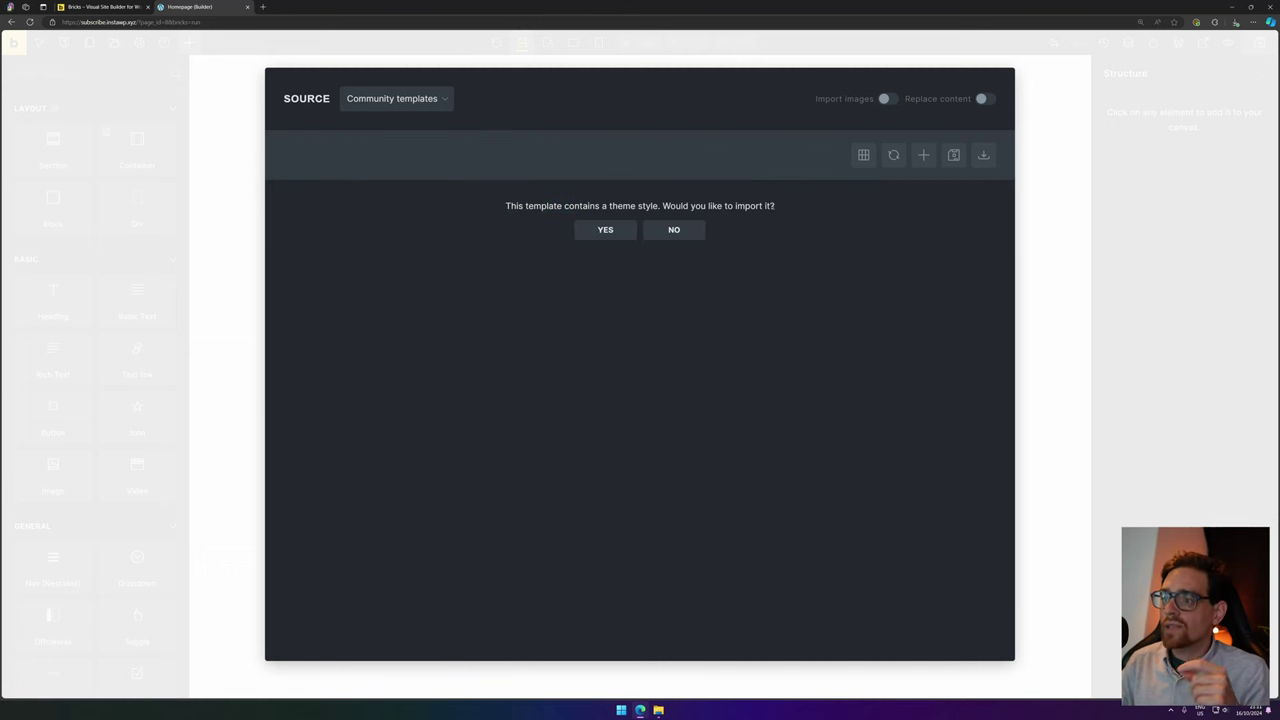
{"action": "left_click", "coordinate": [604, 234]}
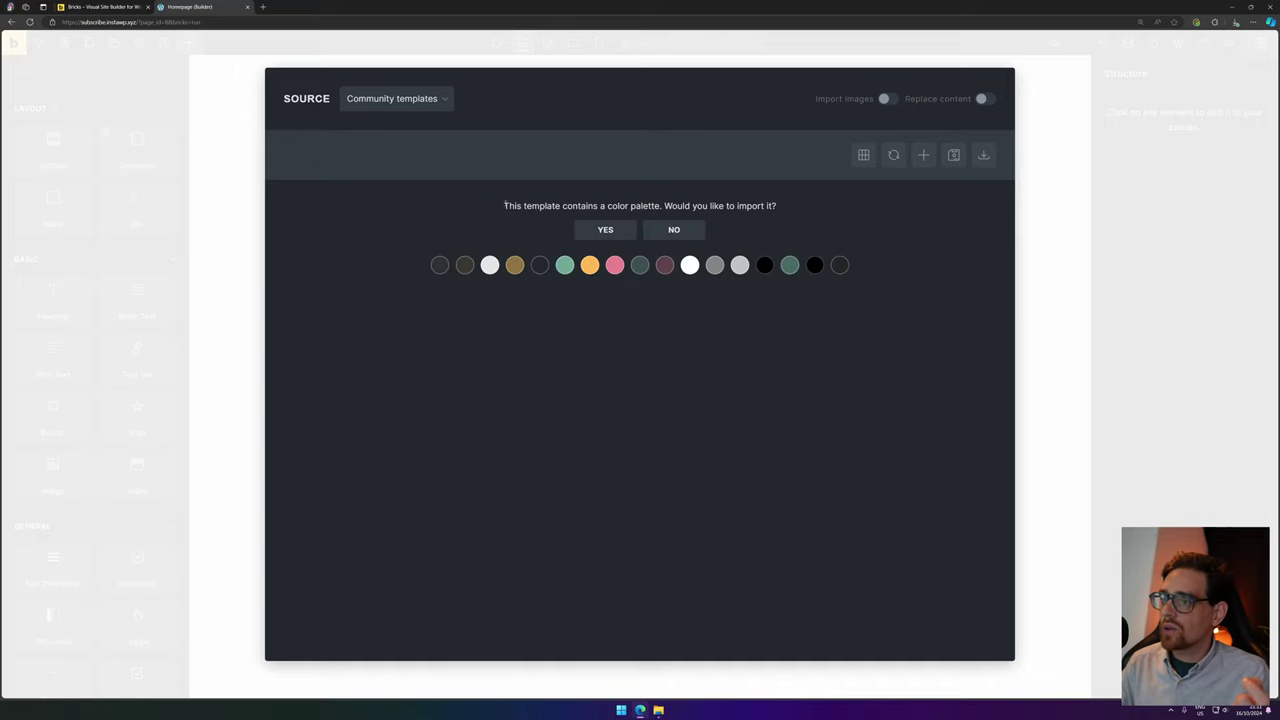
{"action": "left_click_drag", "start_coordinate": [505, 205], "coordinate": [857, 211]}
{"action": "left_click", "coordinate": [862, 216]}
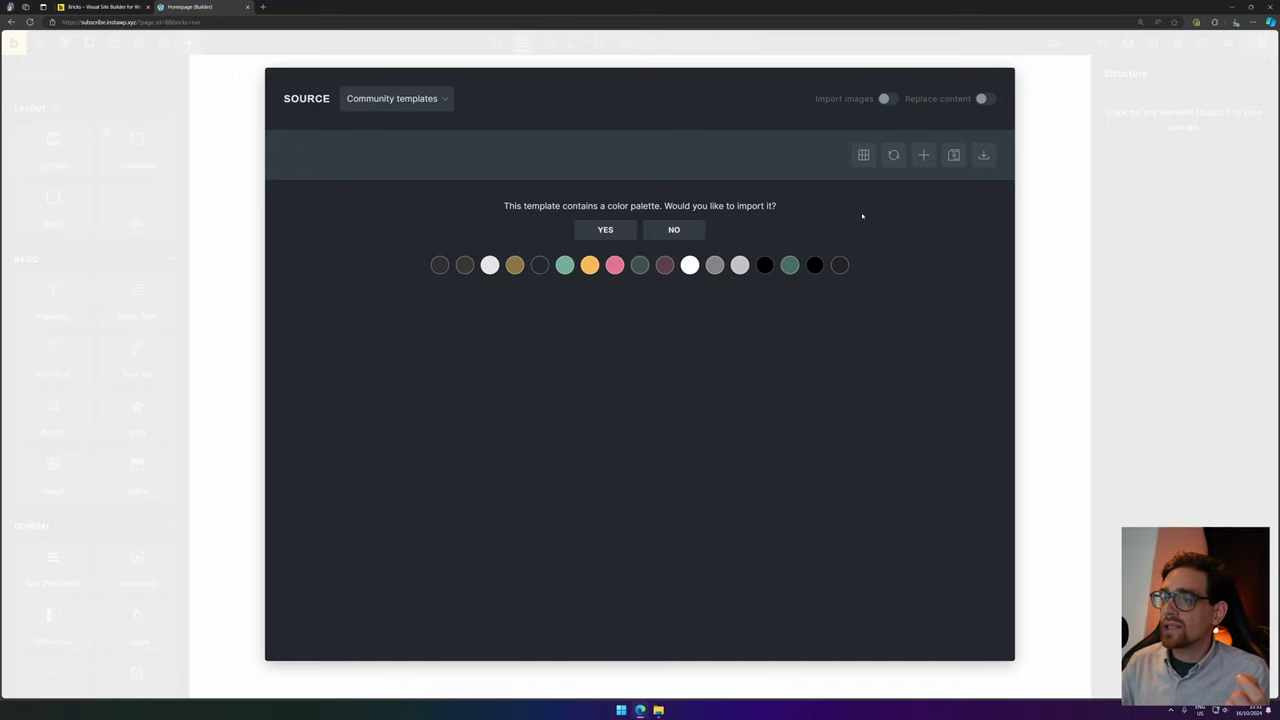
{"action": "left_click", "coordinate": [620, 229]}
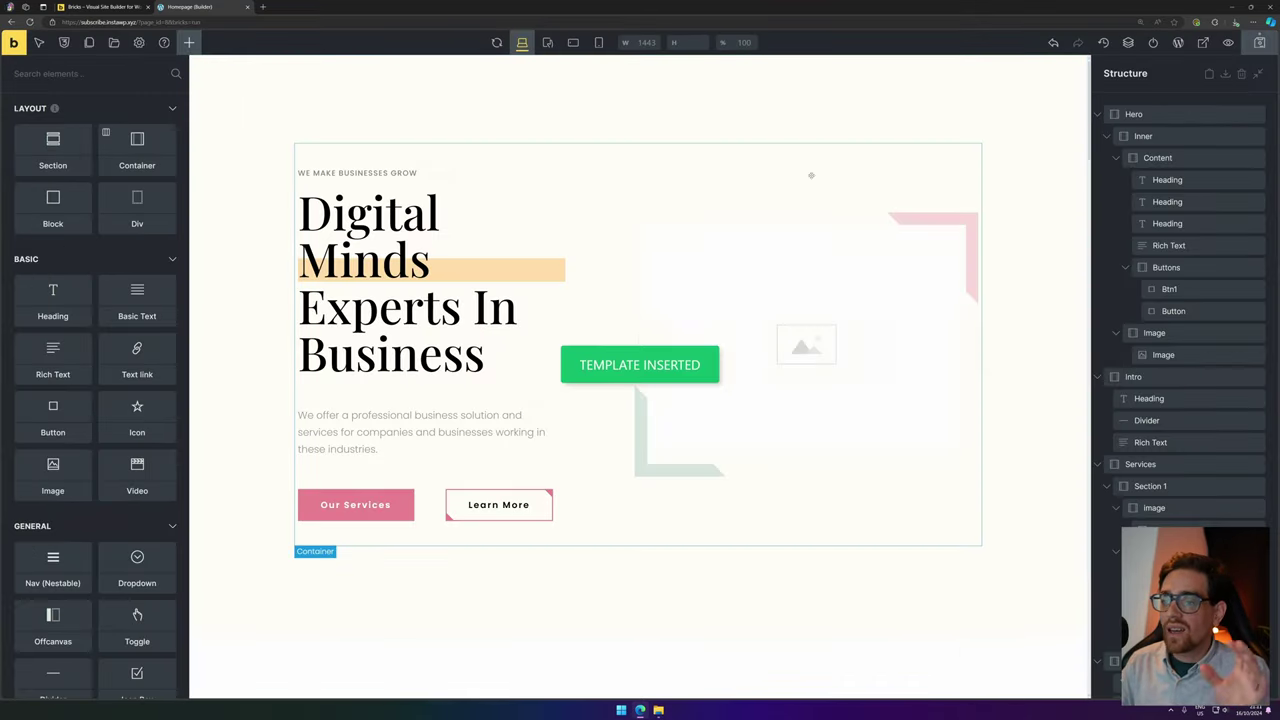
{"action": "scroll", "coordinate": [811, 175], "scroll_direction": "down", "scroll_amount": 15}
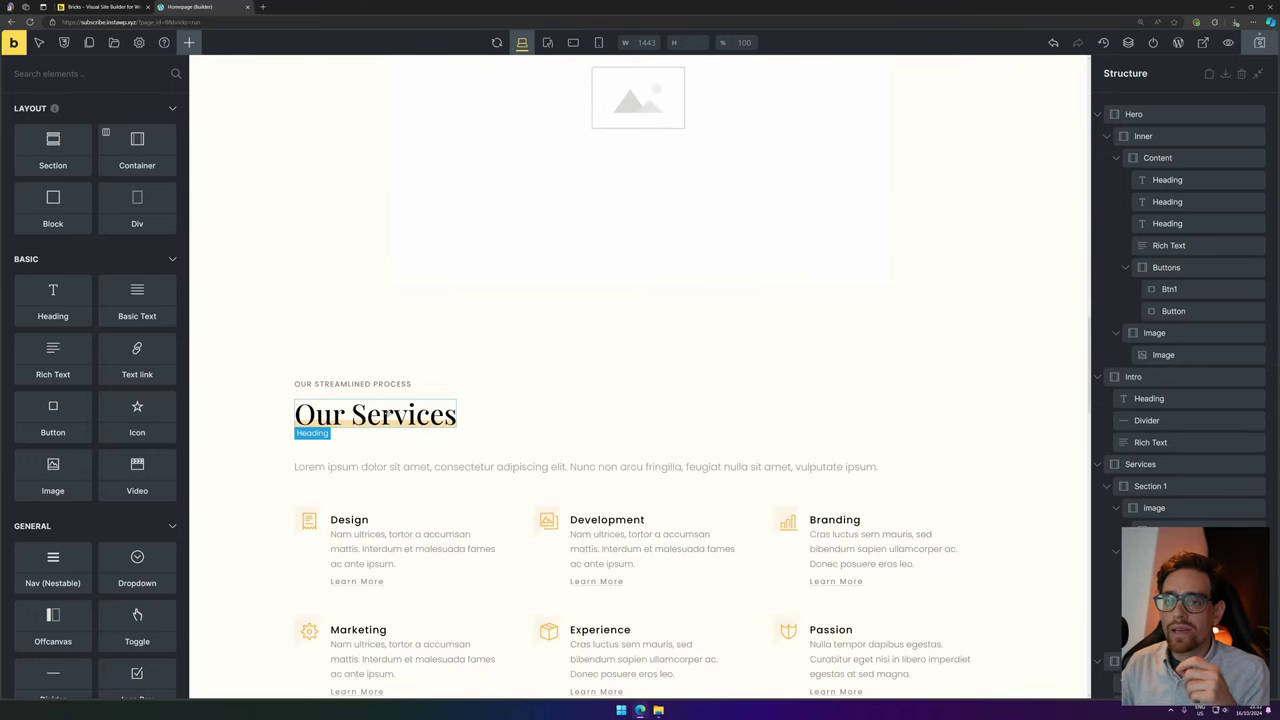
{"action": "scroll", "coordinate": [388, 414], "scroll_direction": "up", "scroll_amount": 15}
{"action": "scroll", "coordinate": [388, 414], "scroll_direction": "down", "scroll_amount": 15}
{"action": "scroll", "coordinate": [388, 414], "scroll_direction": "down", "scroll_amount": 15}
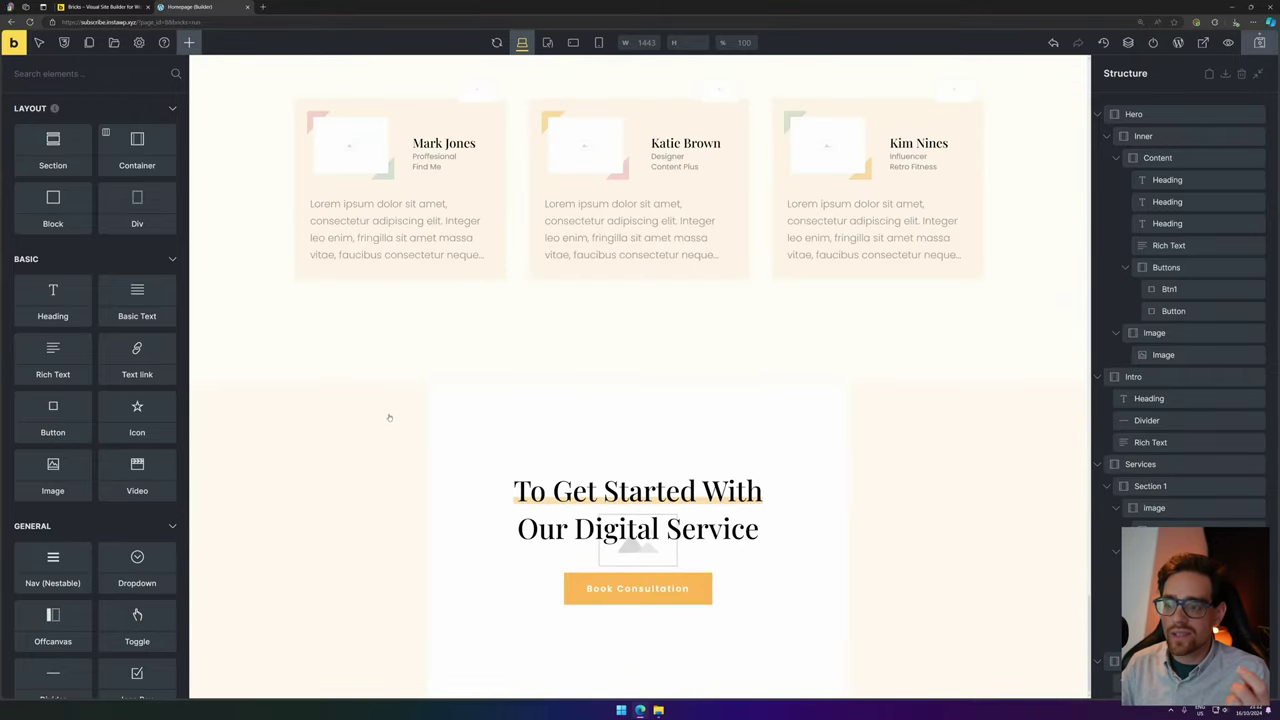
{"action": "scroll", "coordinate": [389, 419], "scroll_direction": "up", "scroll_amount": 20}
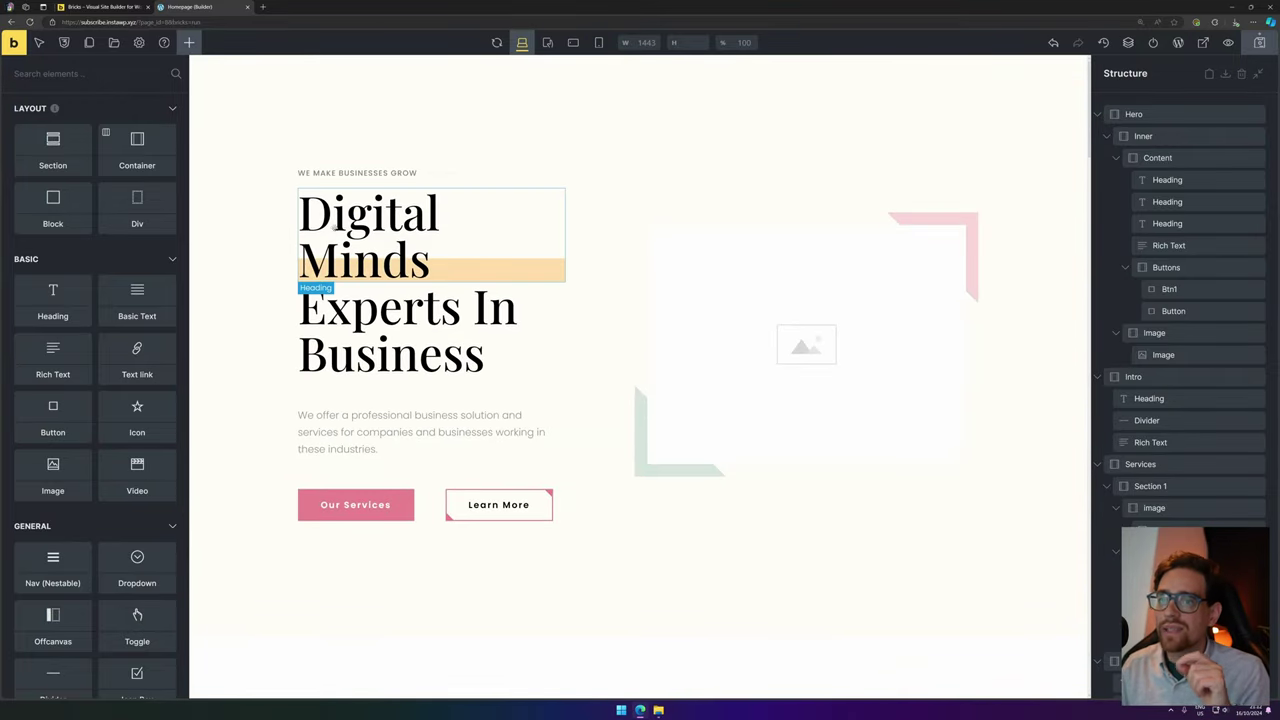